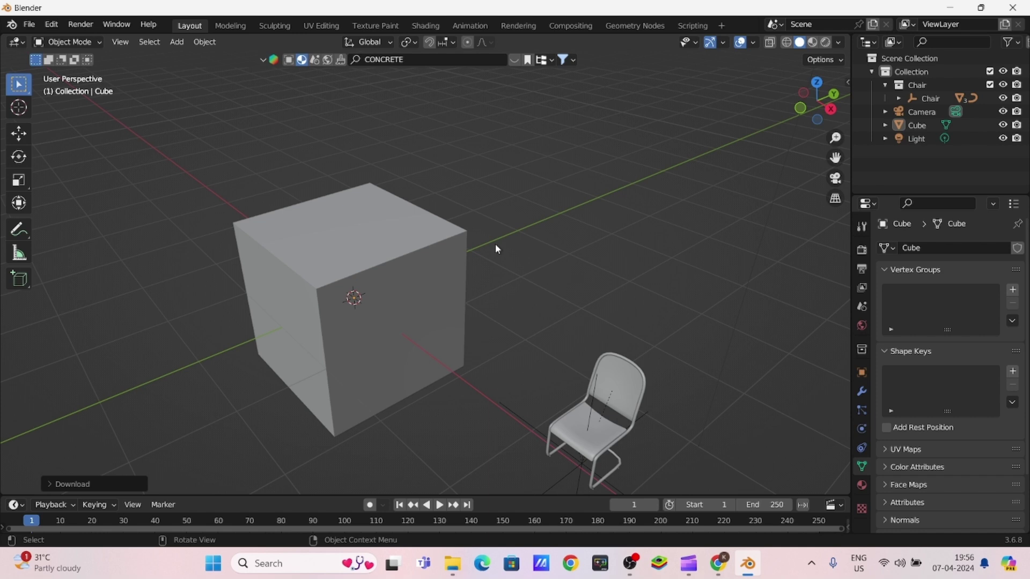
Switch from Blender to Chrome and search the web for "blender" in a new tab.
{"action": "left_click", "coordinate": [950, 7]}
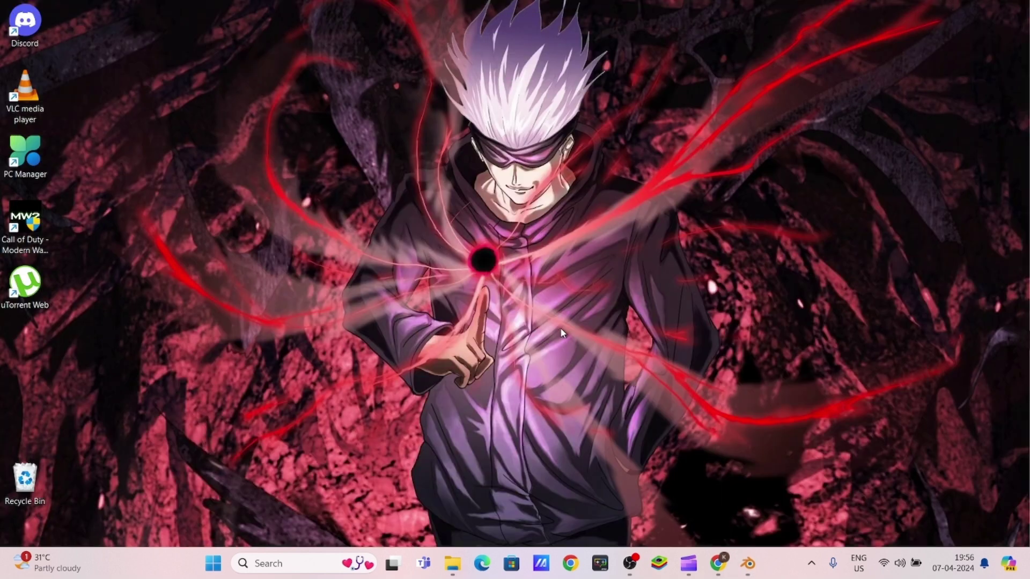
{"action": "left_click", "coordinate": [718, 563]}
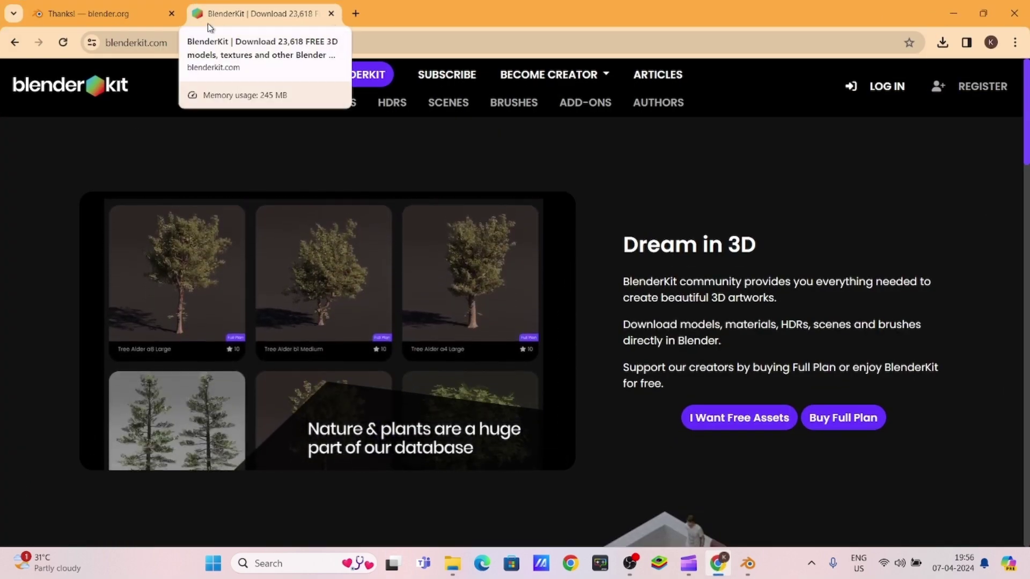
{"action": "left_click", "coordinate": [356, 14]}
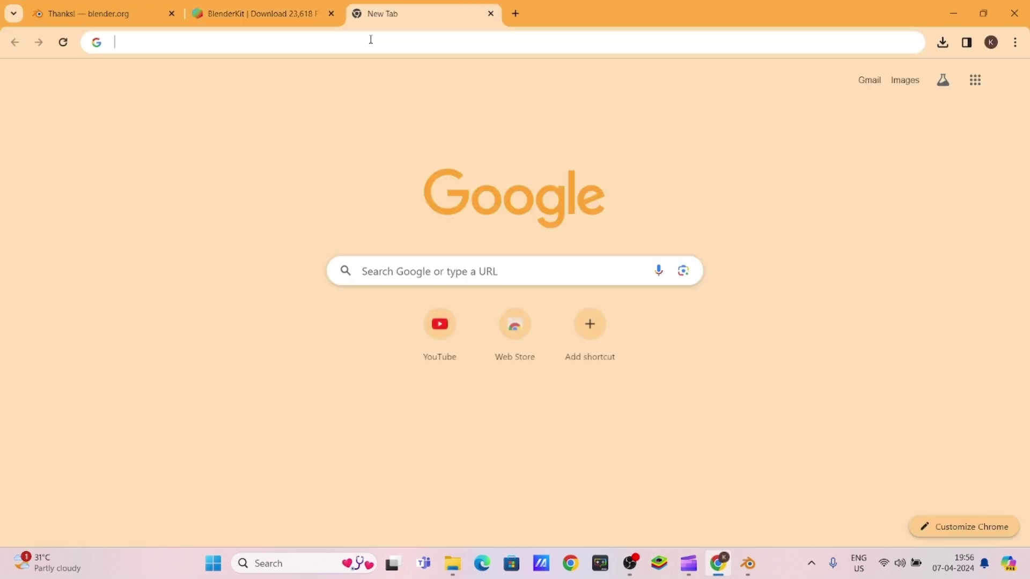
{"action": "left_click", "coordinate": [371, 41]}
{"action": "type", "text": "BLENDER"}
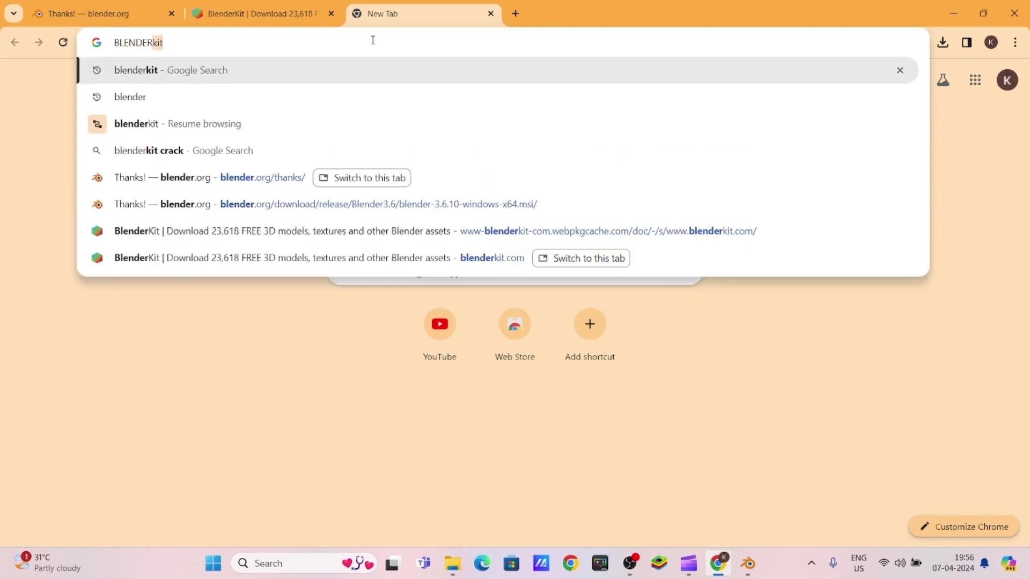
{"action": "left_click", "coordinate": [138, 97]}
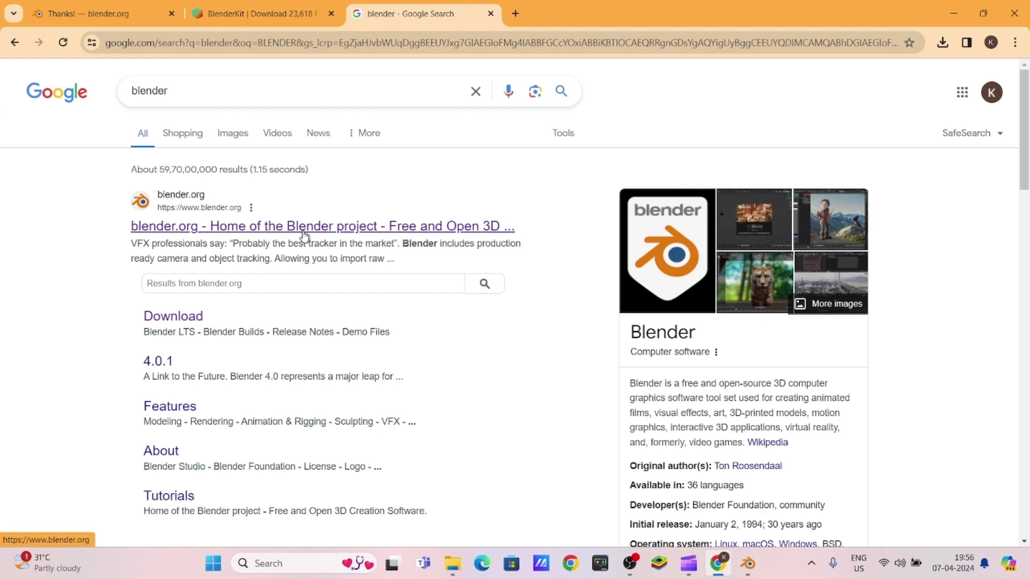
Open the official blender.org home page from the search results and look through its banner and latest news.
{"action": "scroll", "coordinate": [321, 298], "scroll_direction": "down", "scroll_amount": 2}
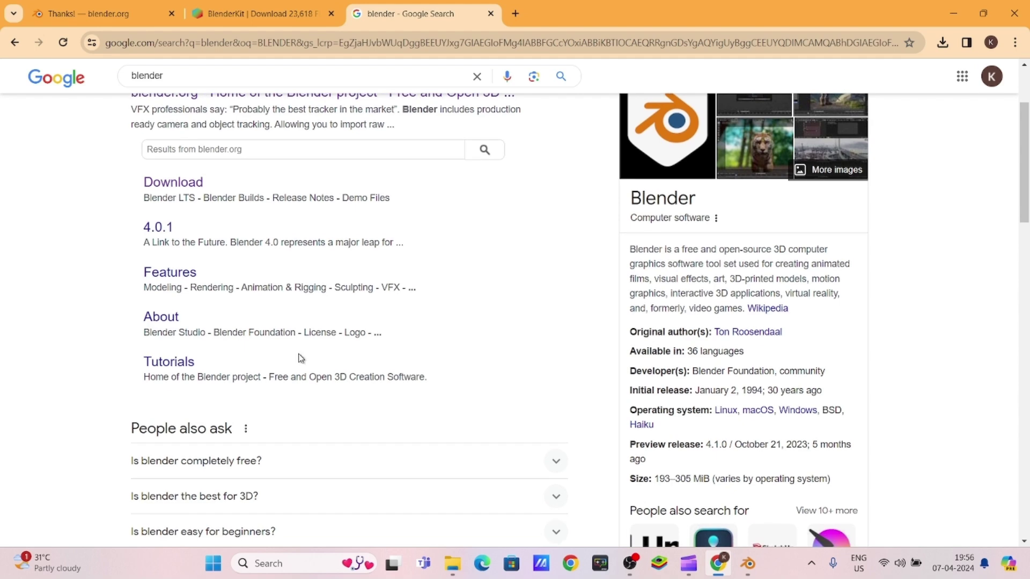
{"action": "scroll", "coordinate": [296, 354], "scroll_direction": "up", "scroll_amount": 2}
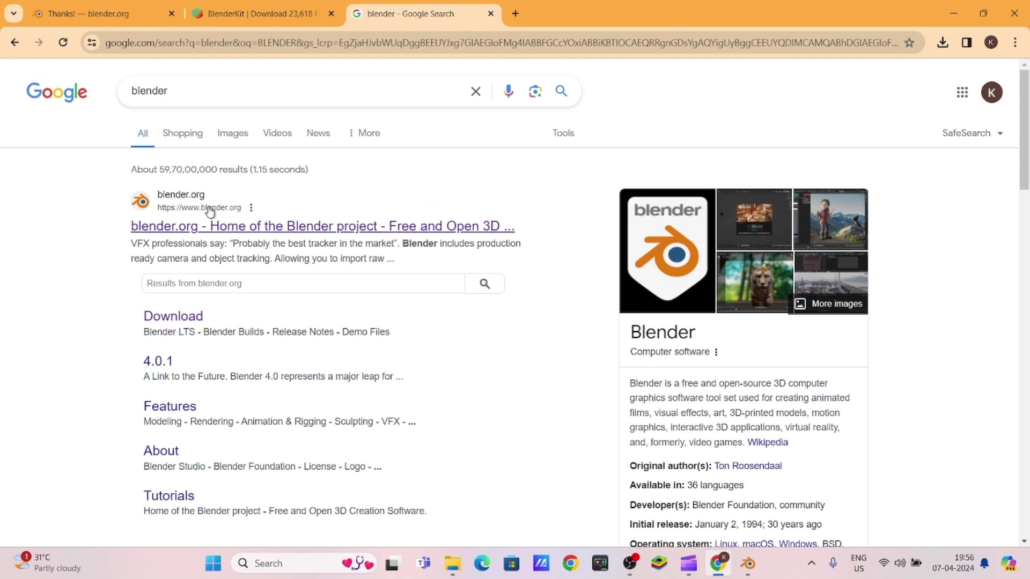
{"action": "left_click", "coordinate": [272, 223]}
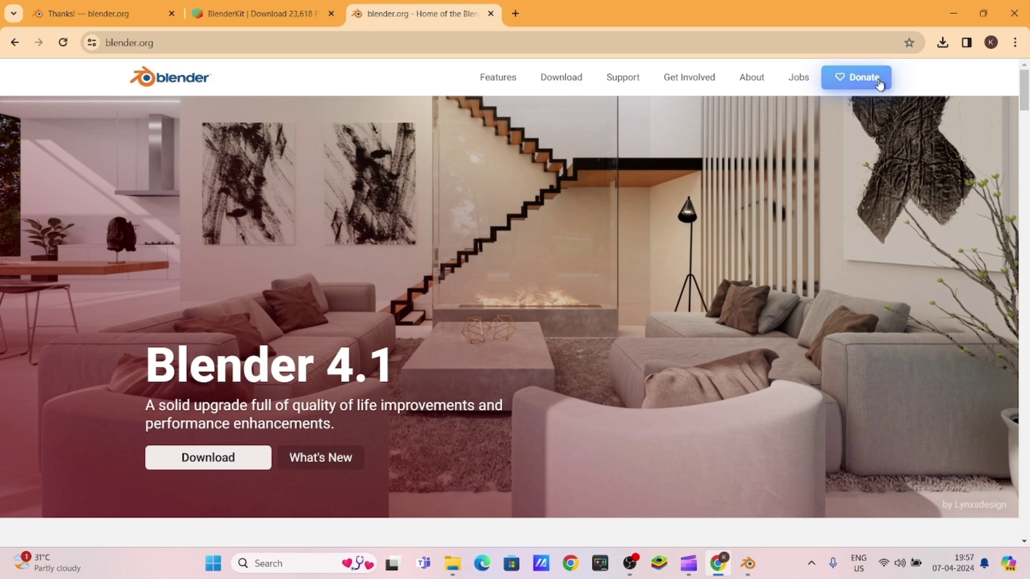
{"action": "scroll", "coordinate": [527, 300], "scroll_direction": "down", "scroll_amount": 2}
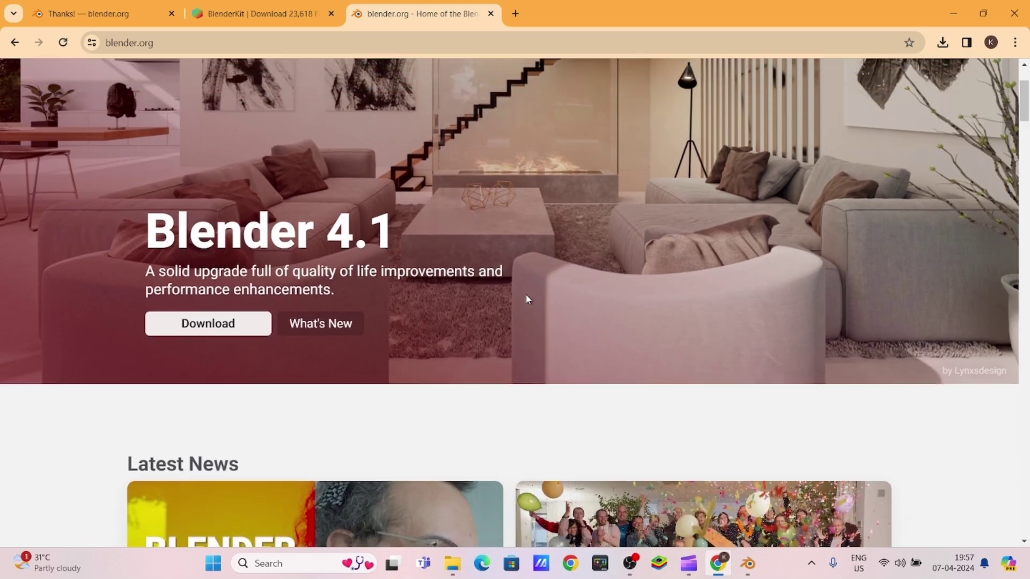
{"action": "scroll", "coordinate": [526, 299], "scroll_direction": "down", "scroll_amount": 3}
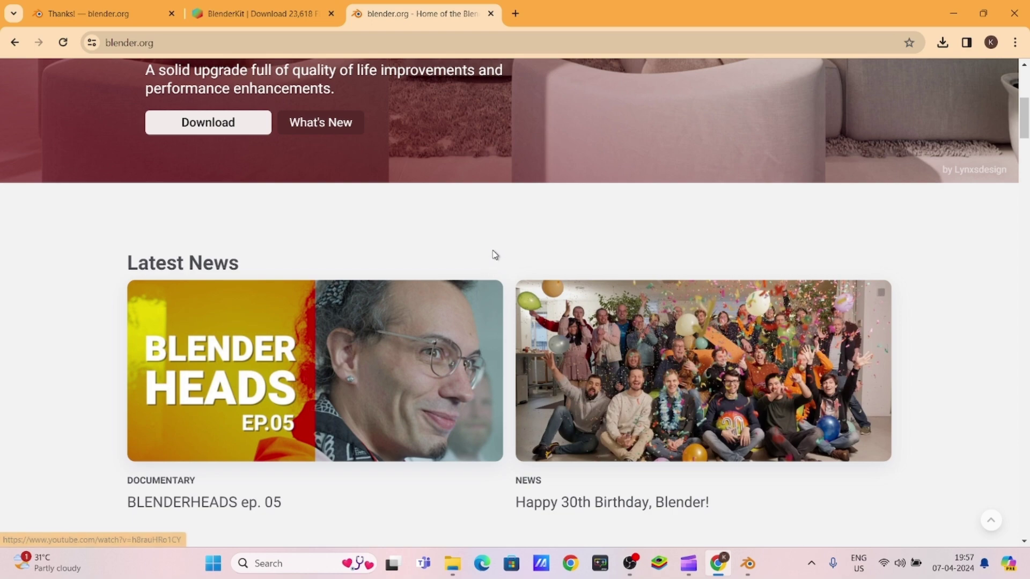
{"action": "scroll", "coordinate": [421, 255], "scroll_direction": "up", "scroll_amount": 4}
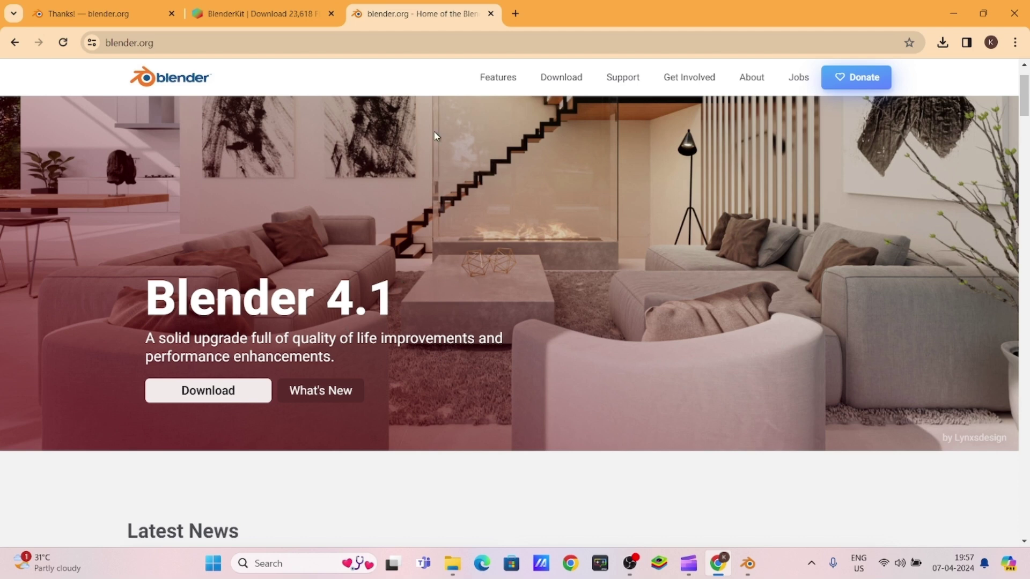
Go to Blender's download page and open the long-term support page for Blender 3.6 LTS.
{"action": "left_click", "coordinate": [576, 80]}
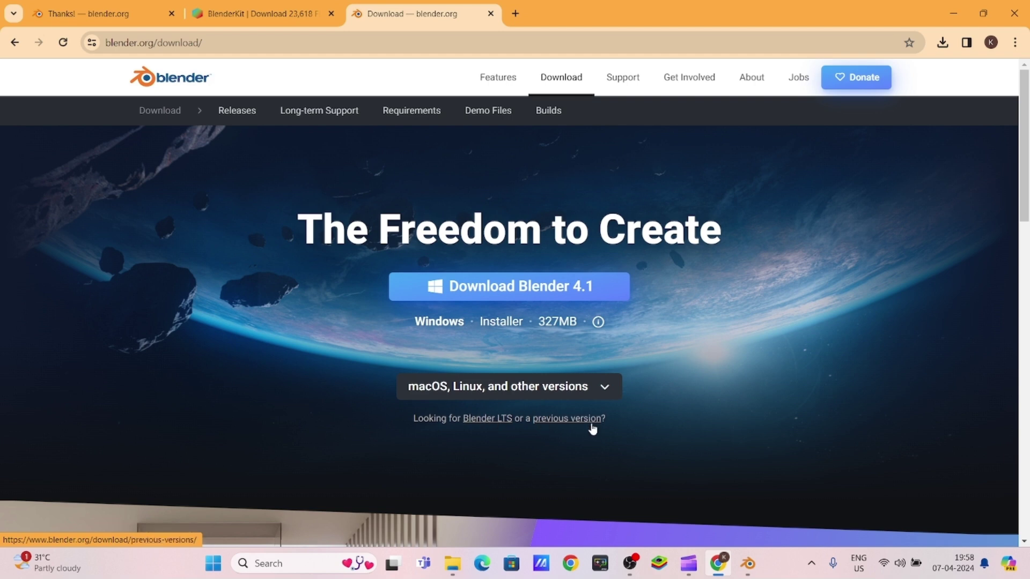
{"action": "left_click", "coordinate": [487, 419]}
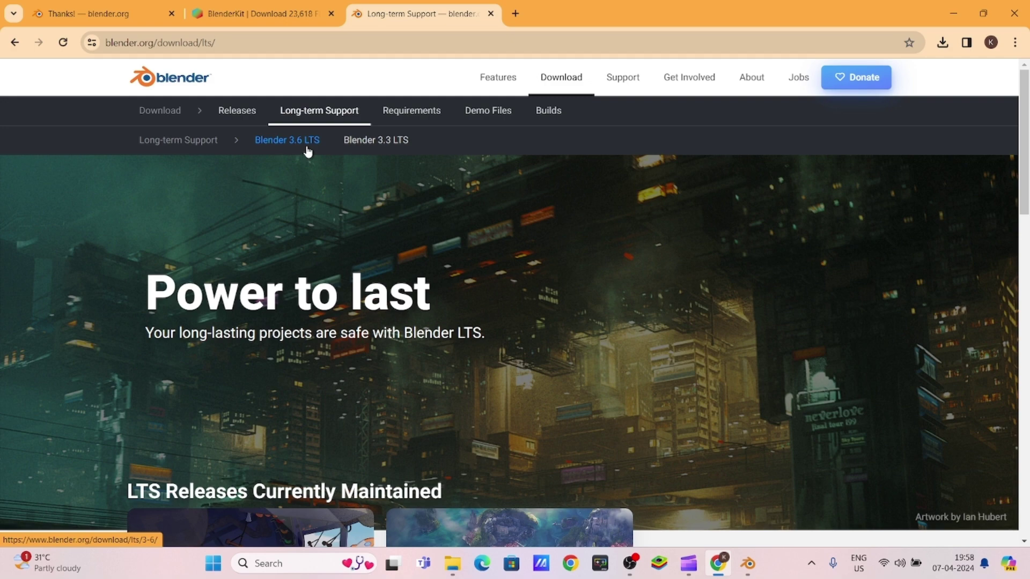
{"action": "left_click", "coordinate": [306, 142]}
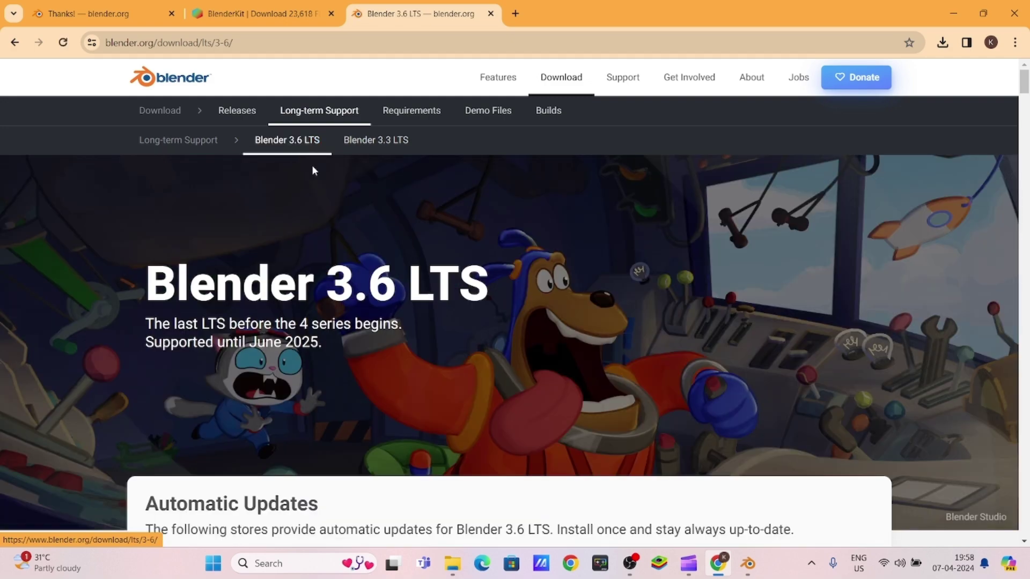
Download the Windows installer of Blender 3.6.10 LTS from the versions list.
{"action": "scroll", "coordinate": [510, 303], "scroll_direction": "down", "scroll_amount": 5}
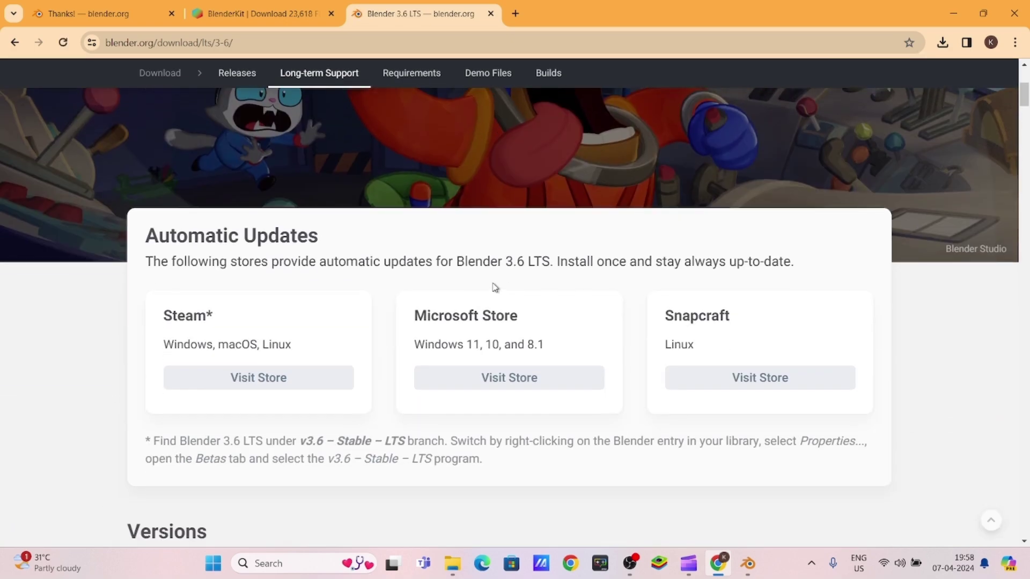
{"action": "scroll", "coordinate": [493, 287], "scroll_direction": "down", "scroll_amount": 5}
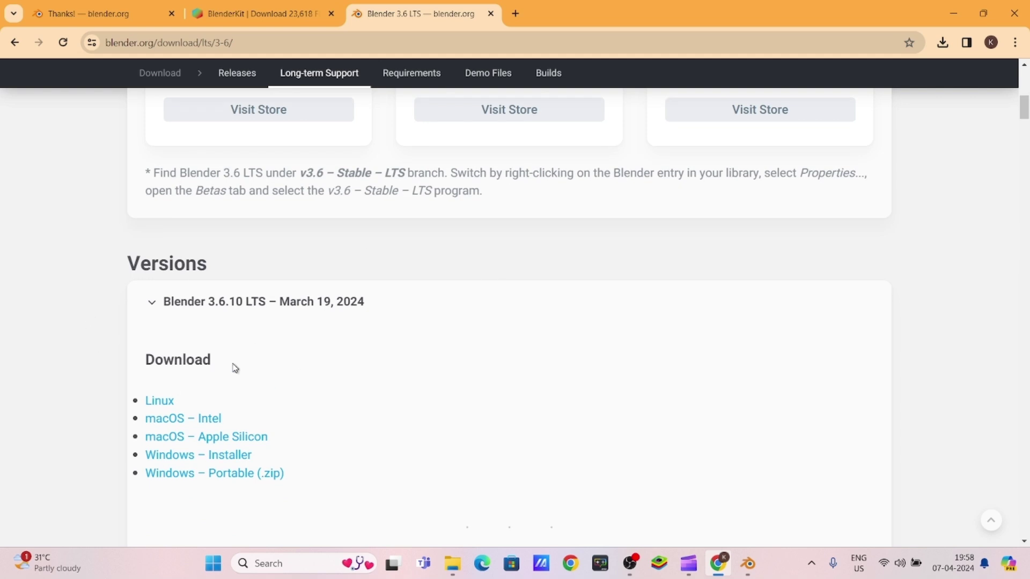
{"action": "left_click", "coordinate": [214, 456]}
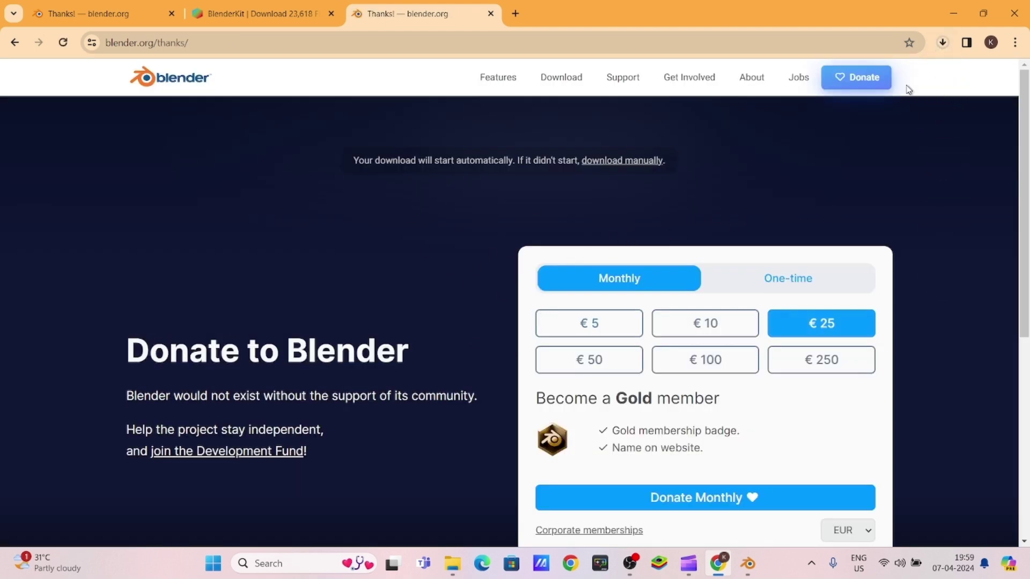
Cancel the running download of blender-3.6.10-windows-x64.msi and minimize the browser.
{"action": "left_click", "coordinate": [942, 43]}
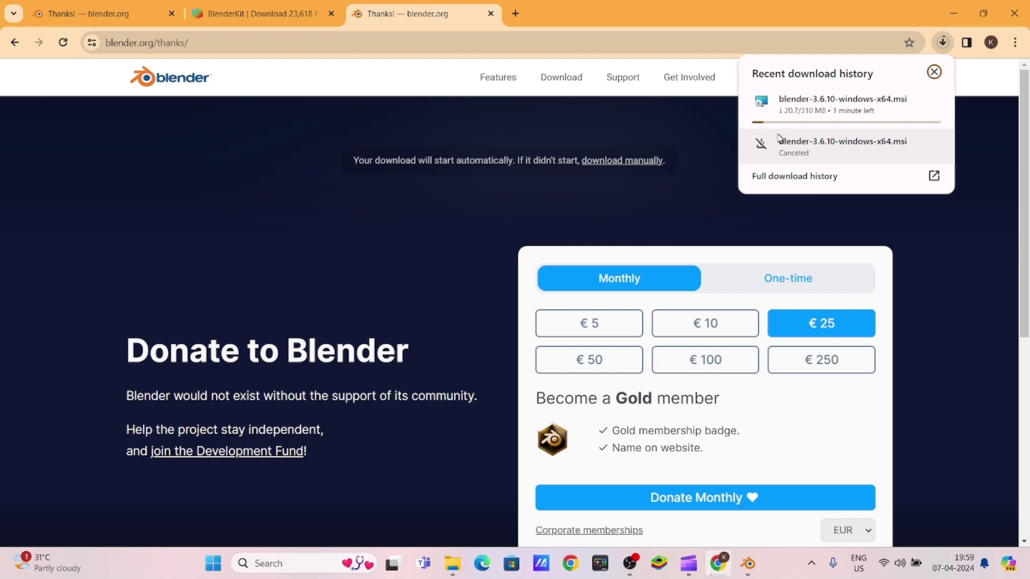
{"action": "mouse_move", "coordinate": [930, 103]}
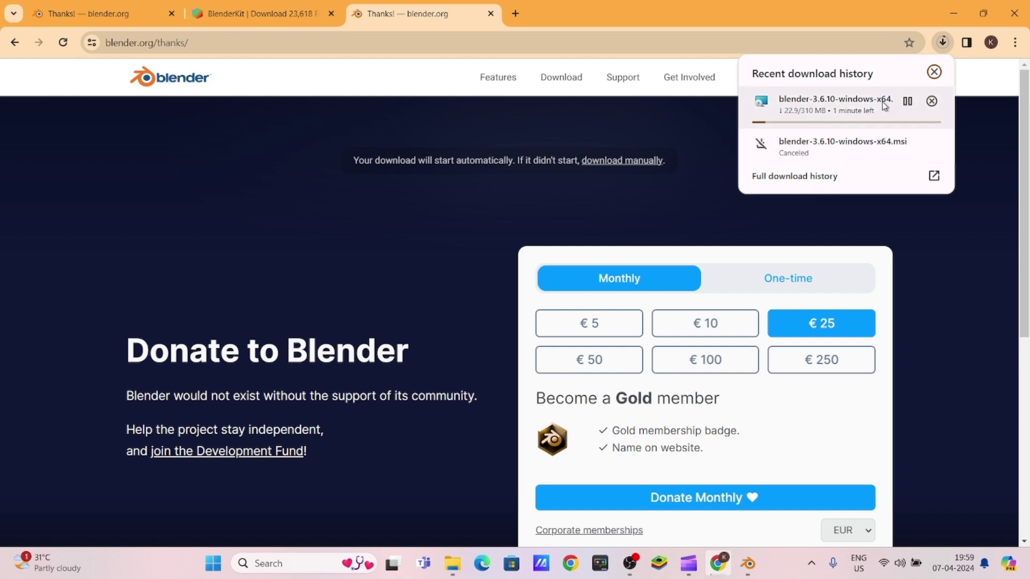
{"action": "left_click", "coordinate": [932, 101]}
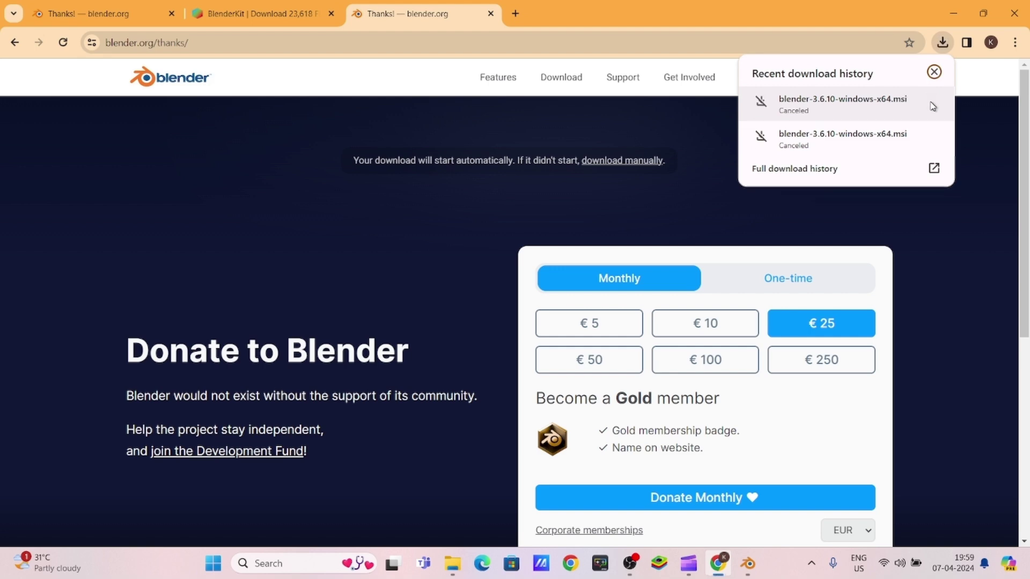
{"action": "left_click", "coordinate": [954, 16]}
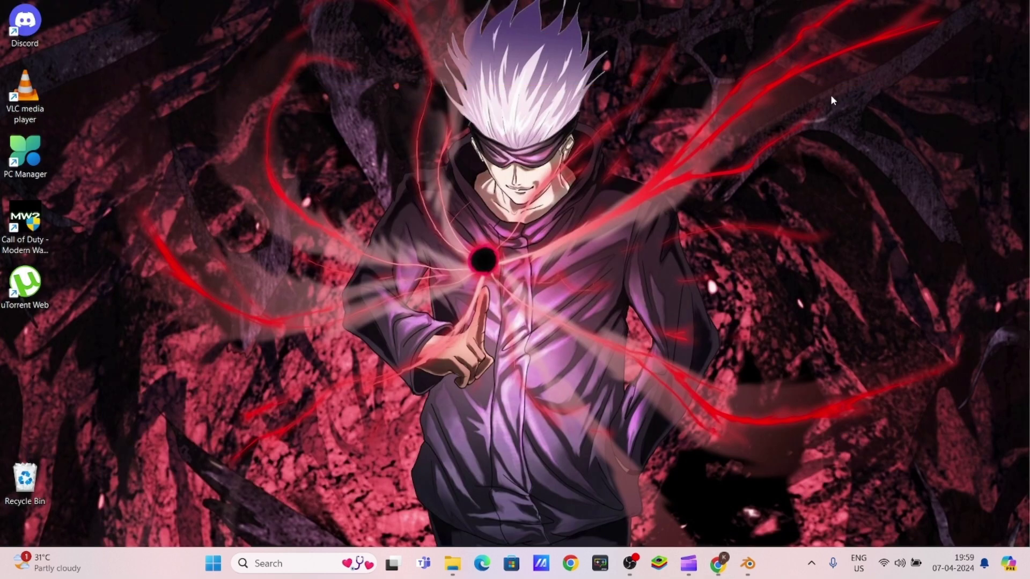
{"action": "right_click", "coordinate": [491, 175]}
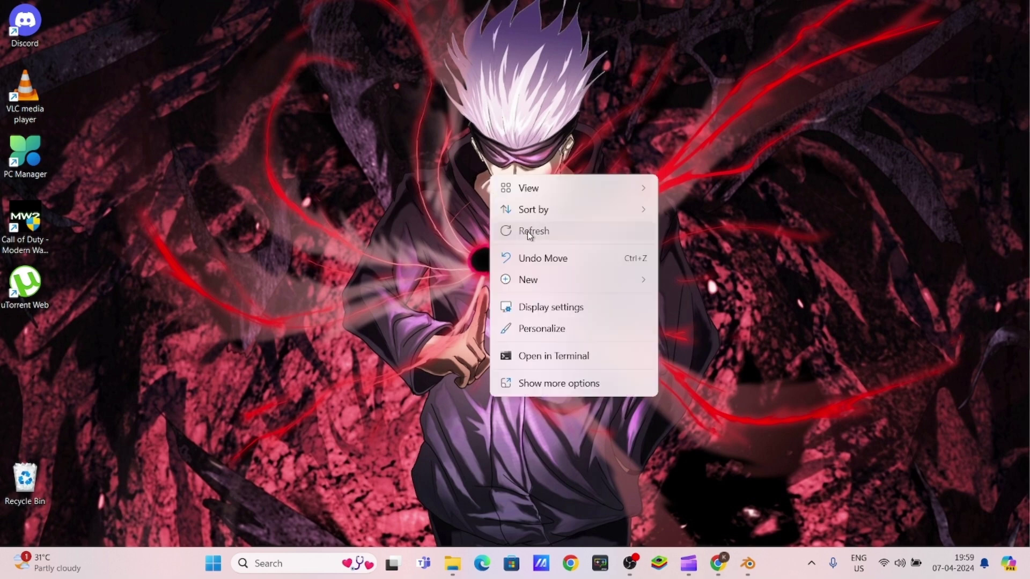
{"action": "left_click", "coordinate": [527, 231]}
{"action": "right_click", "coordinate": [498, 211]}
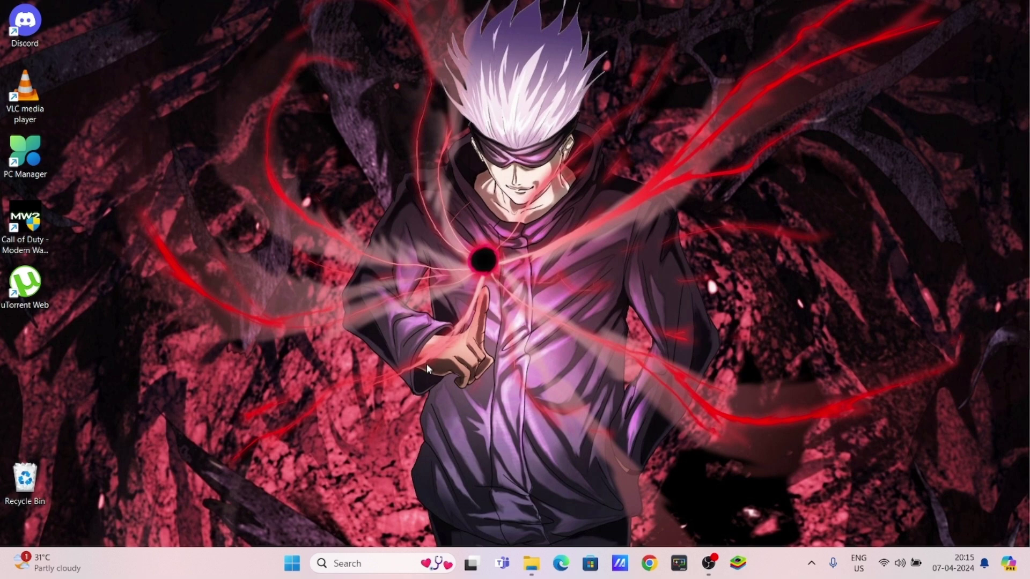
Launch Blender from Windows search and start a new General file.
{"action": "left_click", "coordinate": [354, 564]}
{"action": "left_click", "coordinate": [405, 389]}
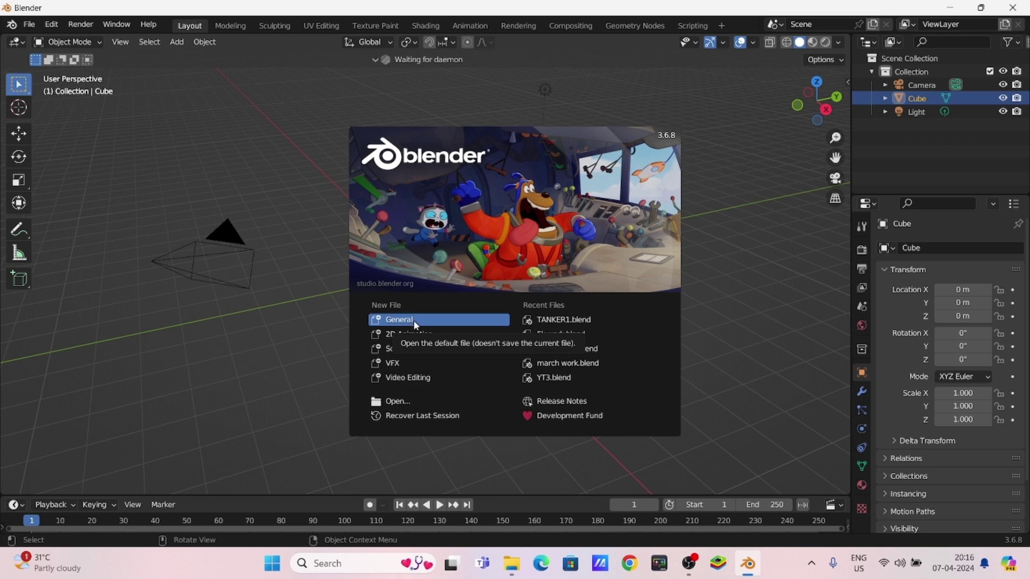
{"action": "left_click", "coordinate": [414, 320]}
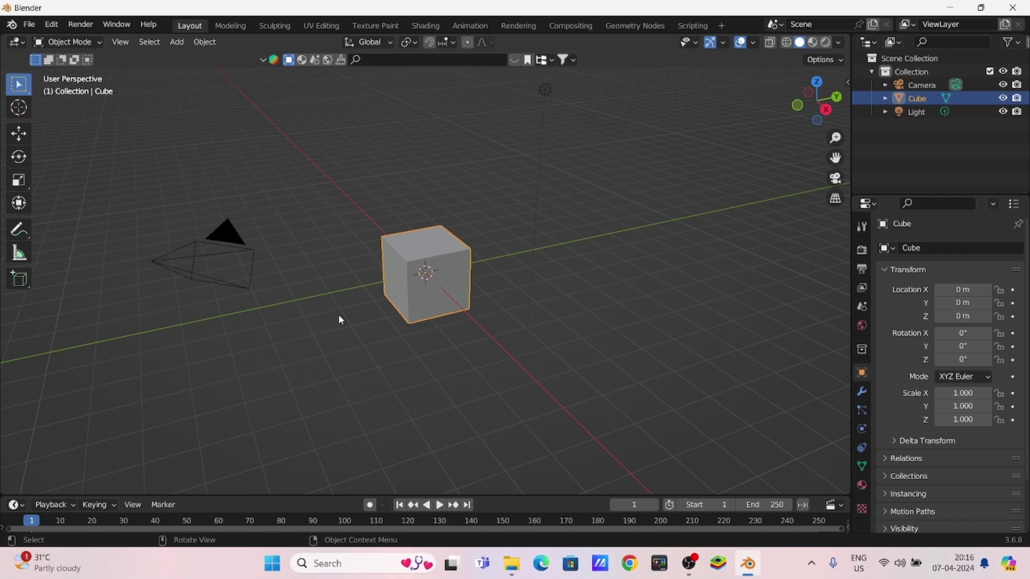
Deselect the default cube and orbit the viewport to see it from above.
{"action": "mouse_move", "coordinate": [369, 340]}
{"action": "middle_mouse_down"}
{"action": "mouse_move", "coordinate": [386, 347]}
{"action": "mouse_move", "coordinate": [349, 338]}
{"action": "mouse_move", "coordinate": [360, 317]}
{"action": "mouse_move", "coordinate": [375, 316]}
{"action": "mouse_move", "coordinate": [369, 328]}
{"action": "middle_mouse_up"}
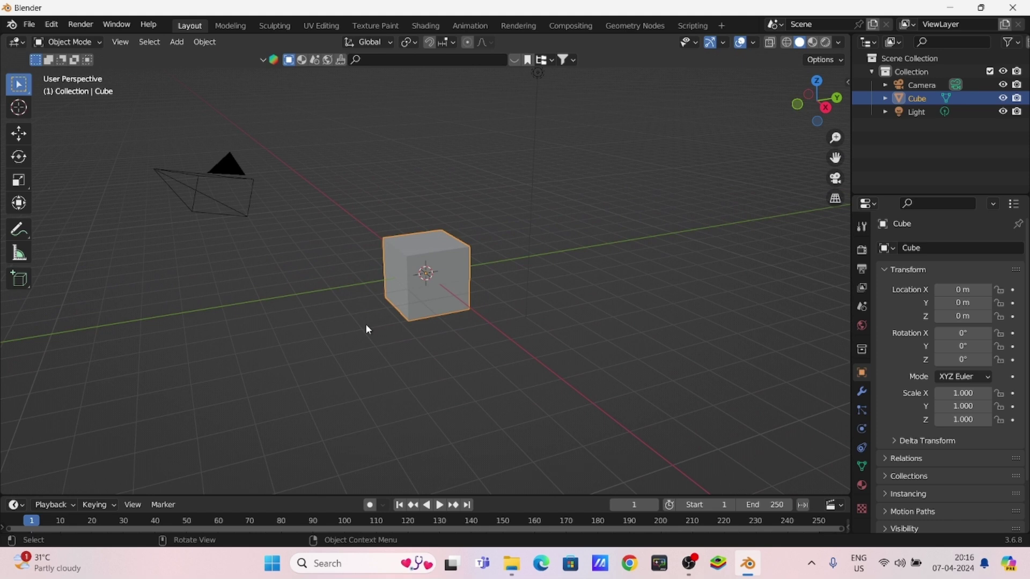
{"action": "scroll", "coordinate": [367, 325], "scroll_direction": "down", "scroll_amount": 2}
{"action": "scroll", "coordinate": [480, 330], "scroll_direction": "up", "scroll_amount": 2}
{"action": "left_click", "coordinate": [473, 338]}
{"action": "middle_click_drag", "start_coordinate": [469, 258], "coordinate": [454, 299]}
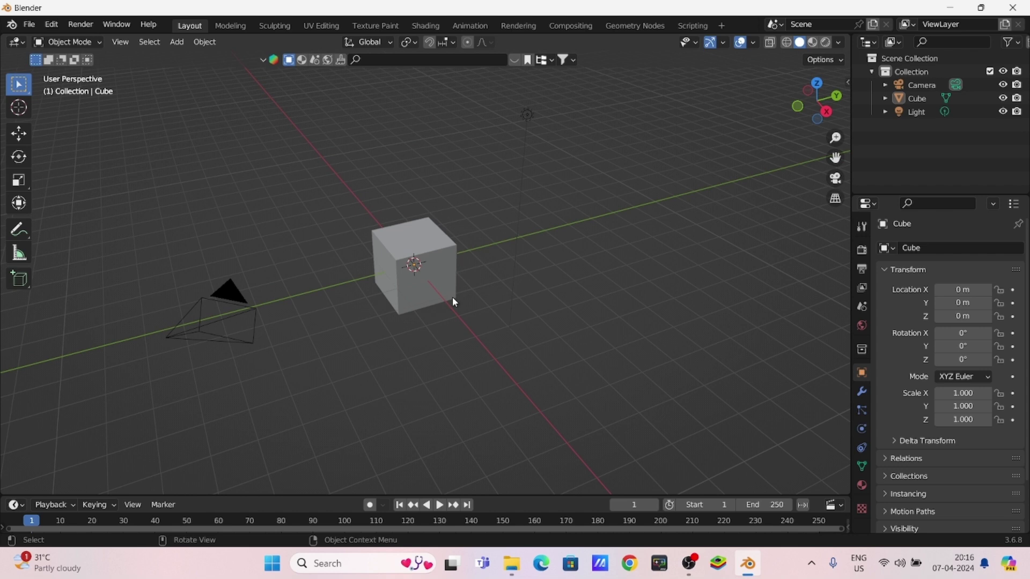
{"action": "middle_click_drag", "start_coordinate": [442, 321], "coordinate": [432, 346]}
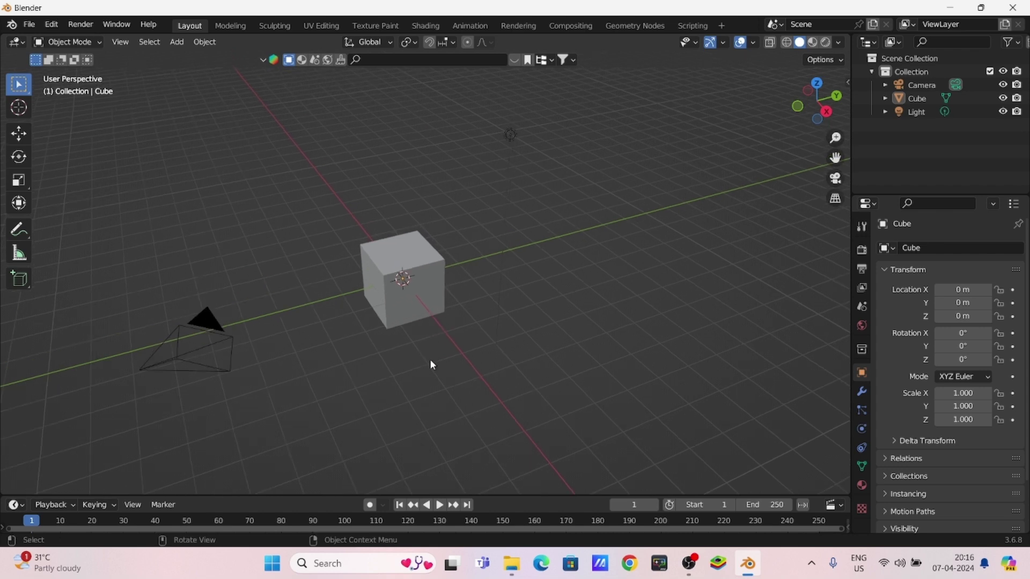
Zoom, pan and orbit the viewport around the default cube to examine it from several distances and sides.
{"action": "scroll", "coordinate": [431, 361], "scroll_direction": "up", "scroll_amount": 2}
{"action": "scroll", "coordinate": [431, 360], "scroll_direction": "down", "scroll_amount": 2}
{"action": "scroll", "coordinate": [421, 340], "scroll_direction": "up", "scroll_amount": 5}
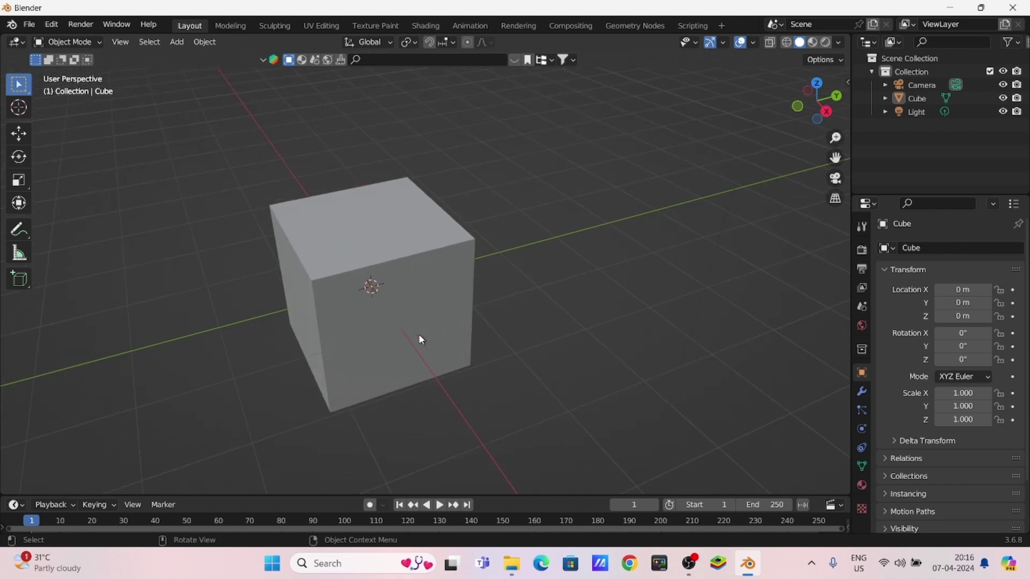
{"action": "scroll", "coordinate": [421, 340], "scroll_direction": "down", "scroll_amount": 2}
{"action": "scroll", "coordinate": [422, 340], "scroll_direction": "up", "scroll_amount": 4}
{"action": "scroll", "coordinate": [421, 339], "scroll_direction": "down", "scroll_amount": 4}
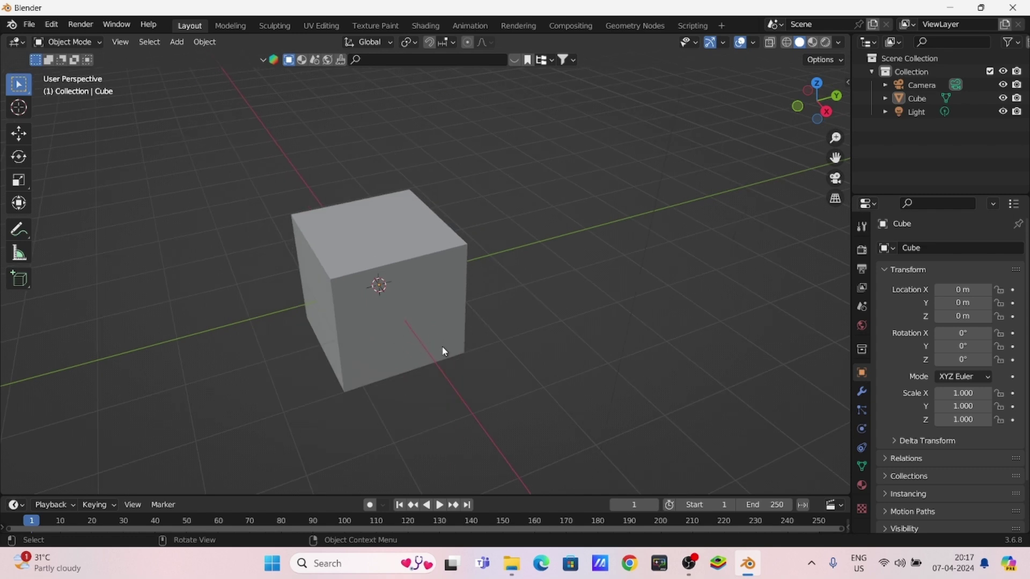
{"action": "mouse_move", "coordinate": [444, 352]}
{"action": "middle_mouse_down"}
{"action": "mouse_move", "coordinate": [407, 322]}
{"action": "mouse_move", "coordinate": [432, 346]}
{"action": "mouse_move", "coordinate": [348, 352]}
{"action": "mouse_move", "coordinate": [368, 327]}
{"action": "mouse_move", "coordinate": [367, 374]}
{"action": "mouse_move", "coordinate": [391, 308]}
{"action": "mouse_move", "coordinate": [432, 333]}
{"action": "mouse_move", "coordinate": [437, 349]}
{"action": "middle_mouse_up"}
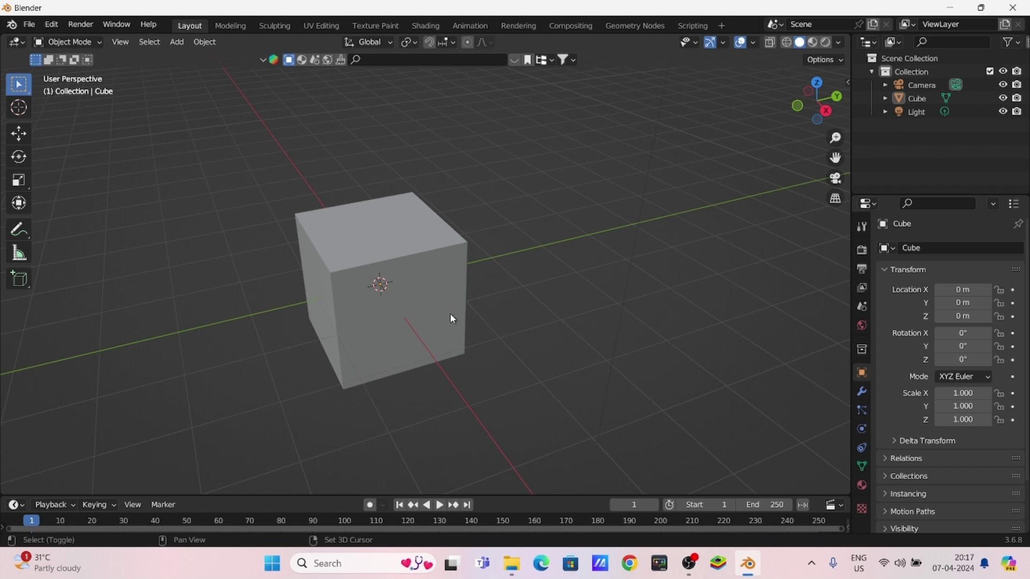
{"action": "middle_click_drag", "start_coordinate": [433, 303], "coordinate": [364, 326], "text": "shift"}
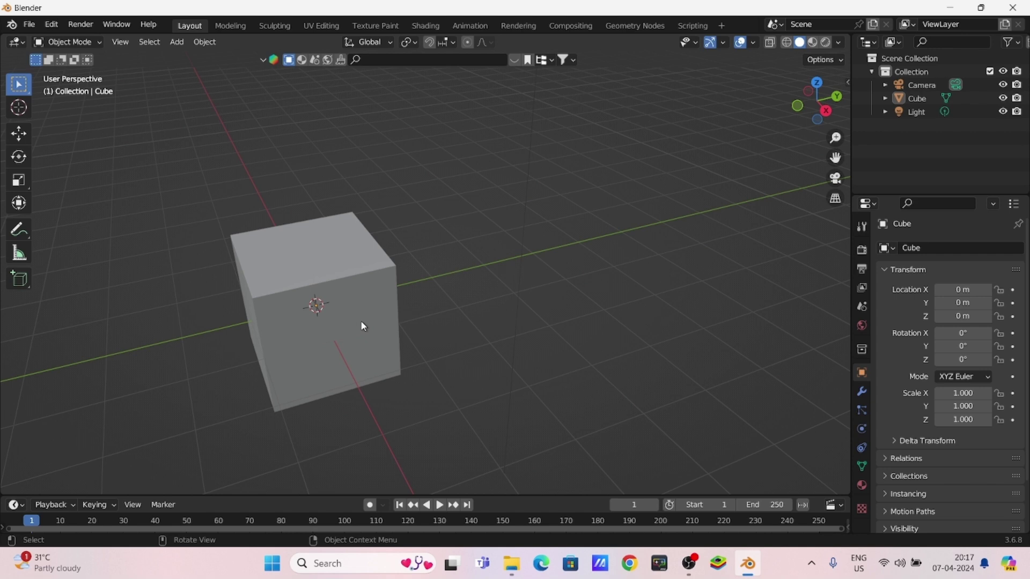
{"action": "scroll", "coordinate": [361, 323], "scroll_direction": "down", "scroll_amount": 2}
{"action": "middle_click_drag", "start_coordinate": [361, 324], "coordinate": [527, 330]}
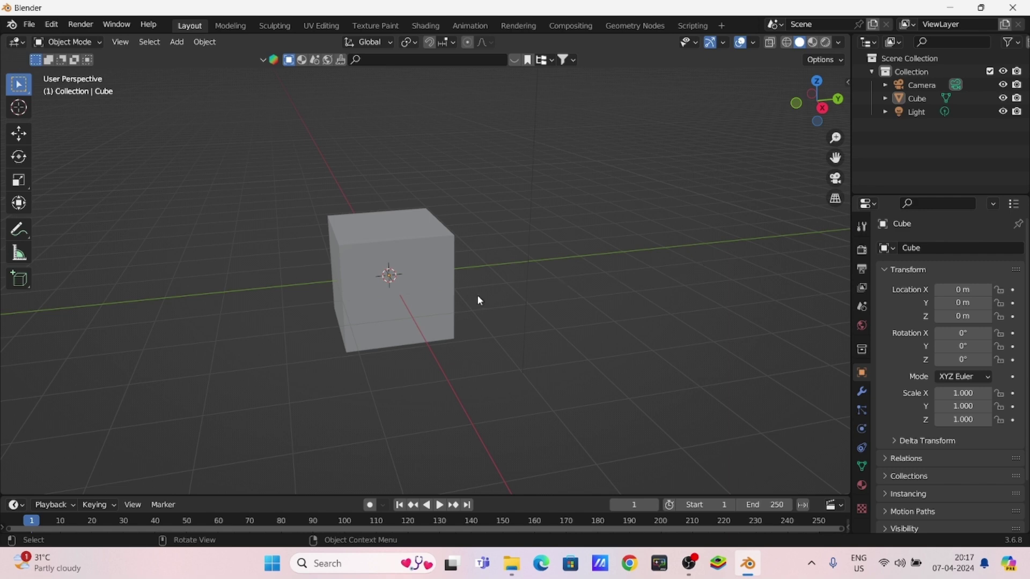
{"action": "middle_click_drag", "start_coordinate": [462, 331], "coordinate": [398, 328]}
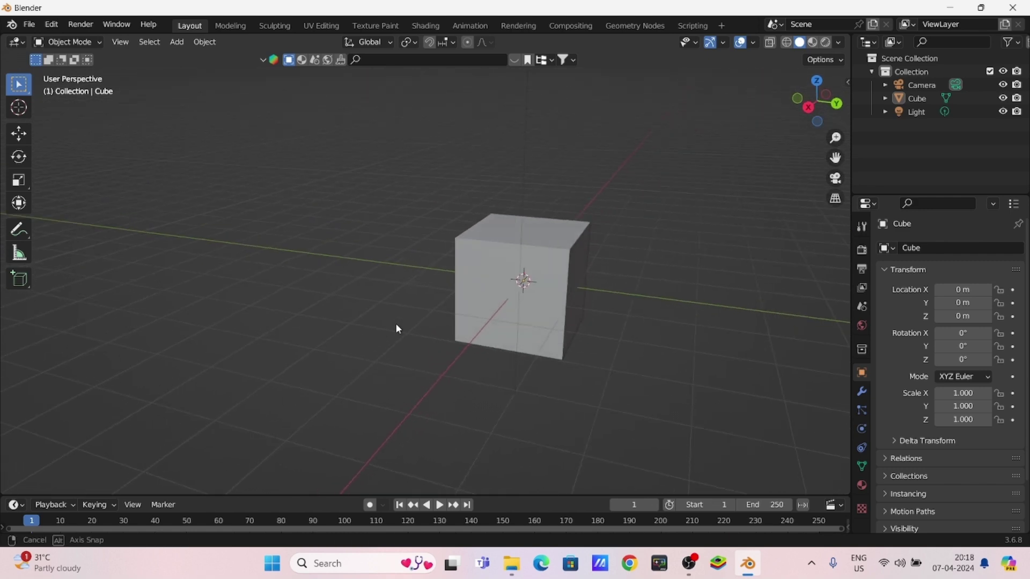
{"action": "scroll", "coordinate": [396, 325], "scroll_direction": "up", "scroll_amount": 1}
{"action": "middle_click_drag", "start_coordinate": [531, 347], "coordinate": [423, 385]}
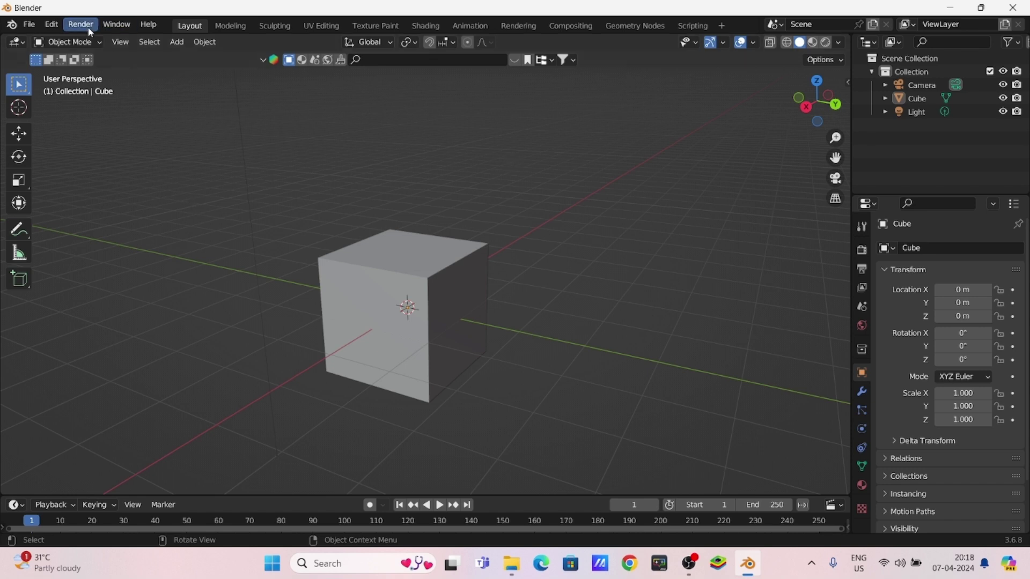
Open the Blender preferences to view the list of add-ons, and close them.
{"action": "left_click", "coordinate": [59, 28]}
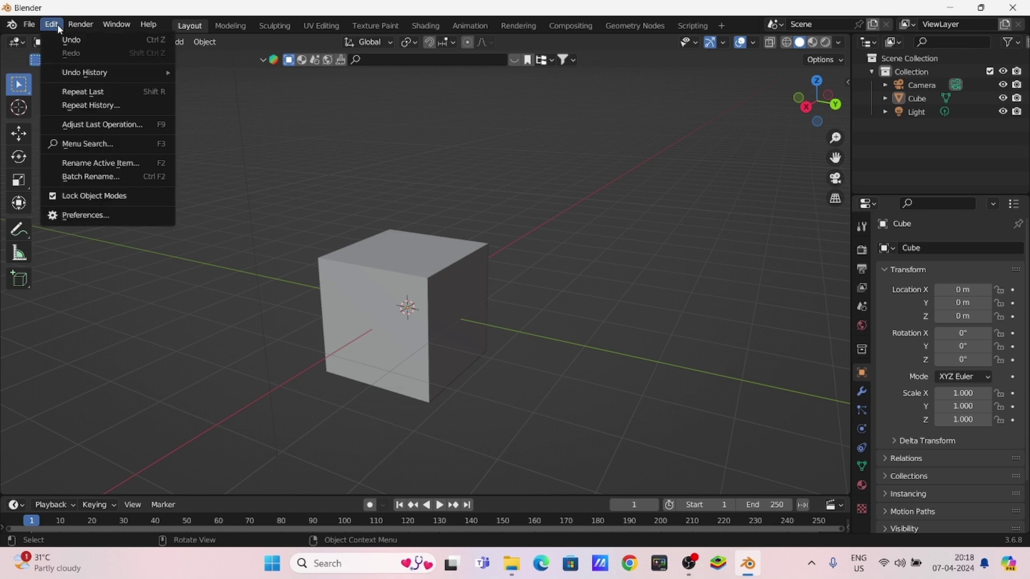
{"action": "left_click", "coordinate": [86, 217]}
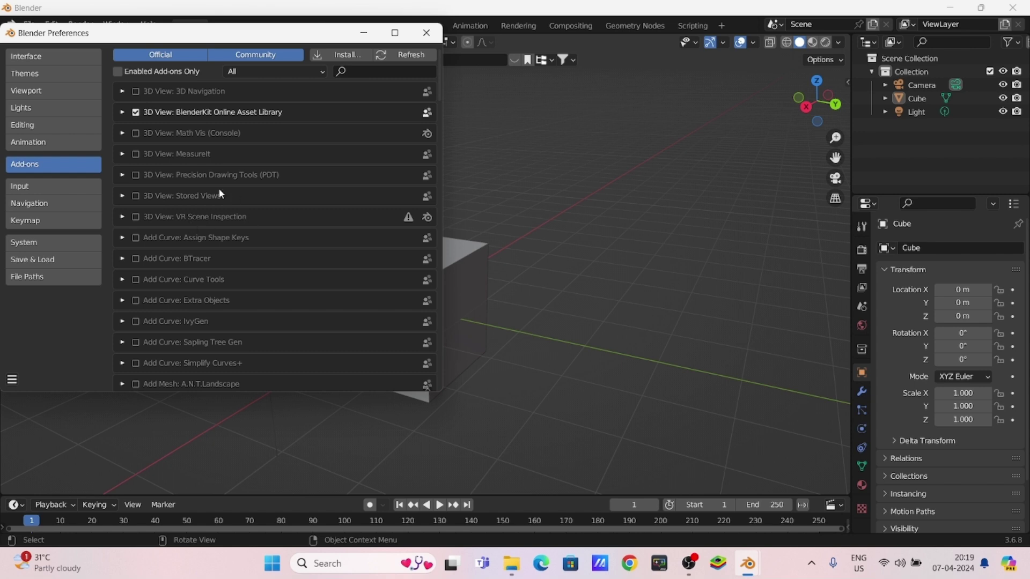
{"action": "left_click", "coordinate": [426, 33]}
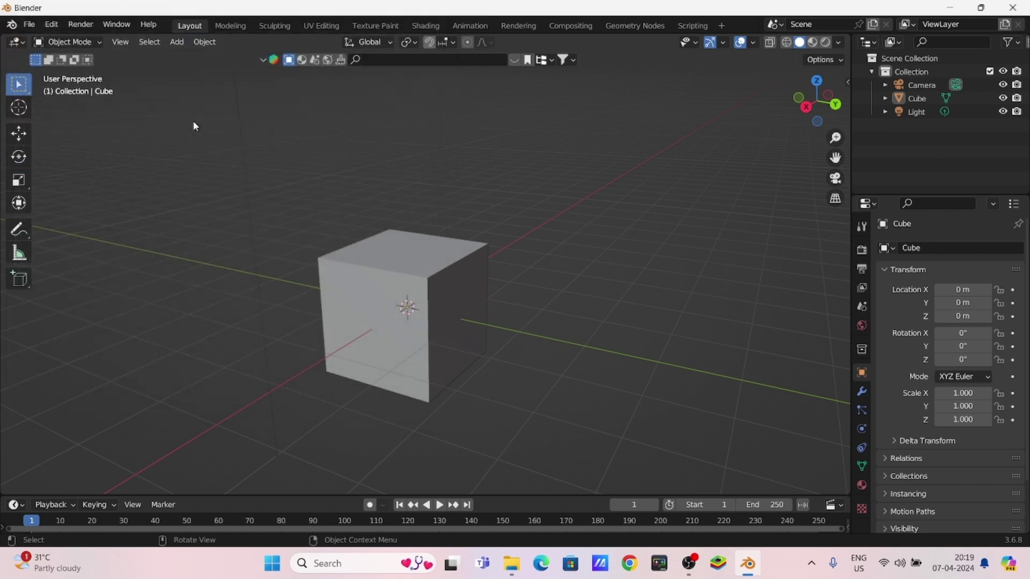
Examine the available import formats, data preview options and export formats, including AutoCAD DXF.
{"action": "left_click", "coordinate": [34, 26]}
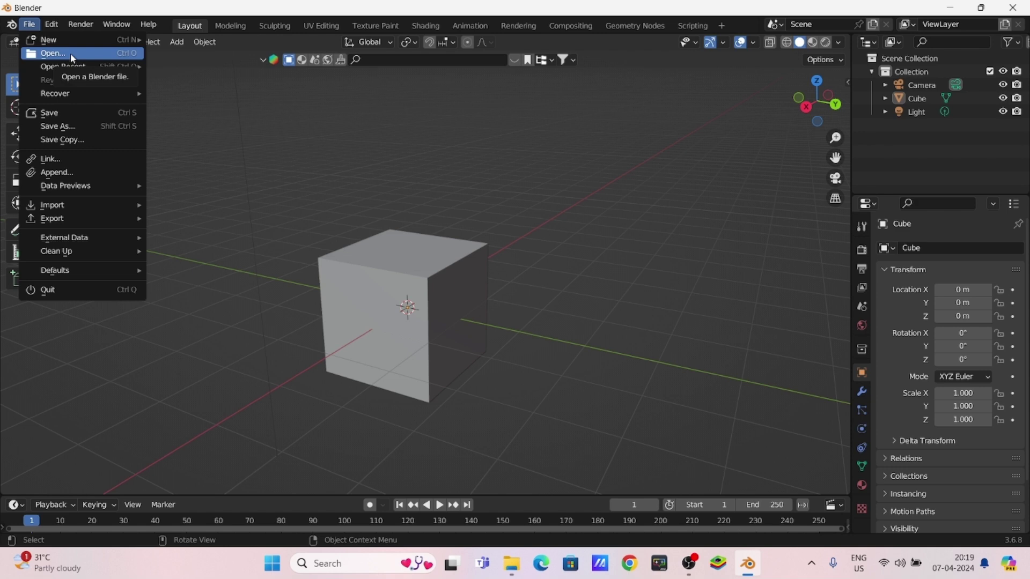
{"action": "mouse_move", "coordinate": [77, 212]}
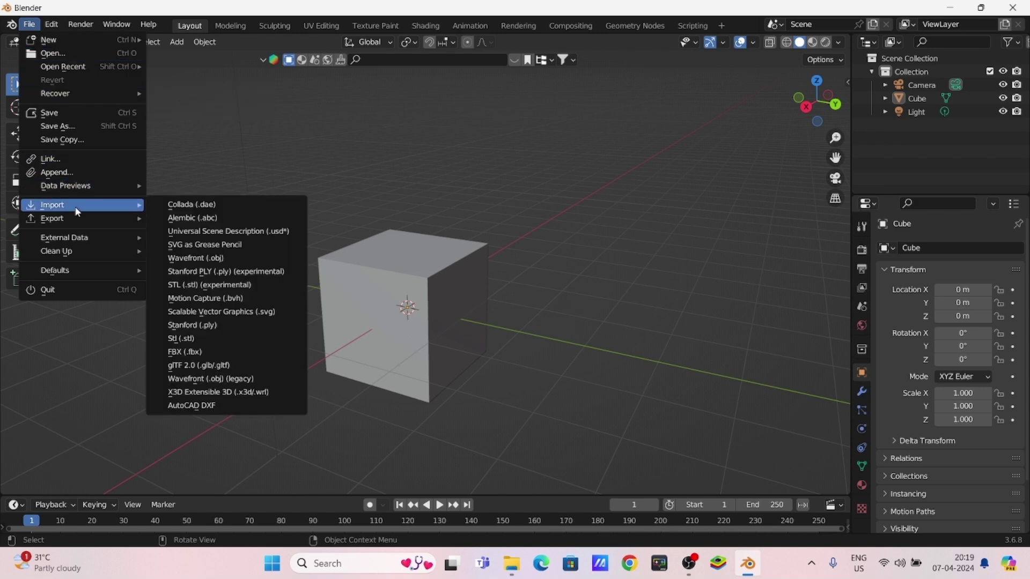
{"action": "mouse_move", "coordinate": [109, 226]}
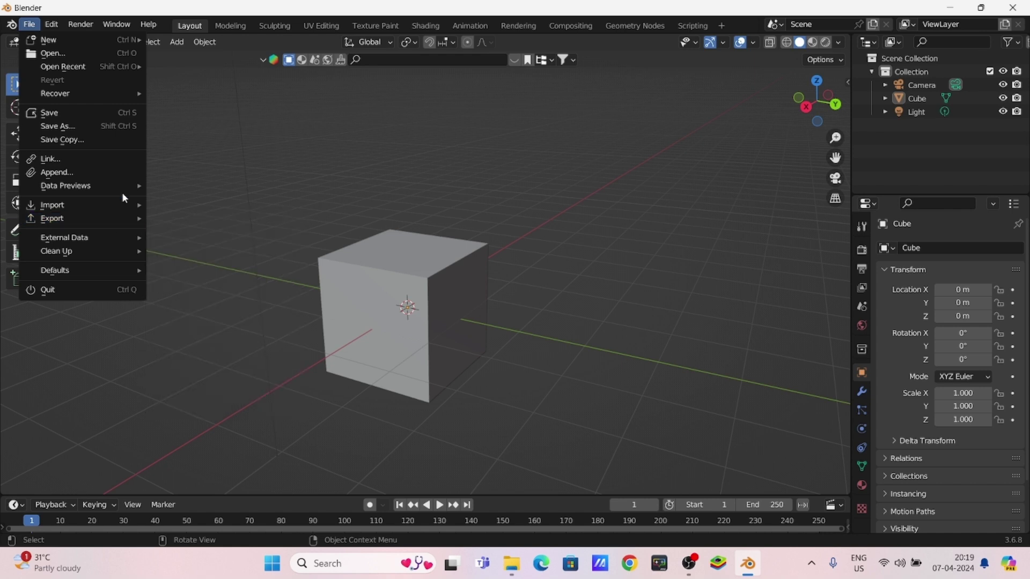
{"action": "mouse_move", "coordinate": [121, 187]}
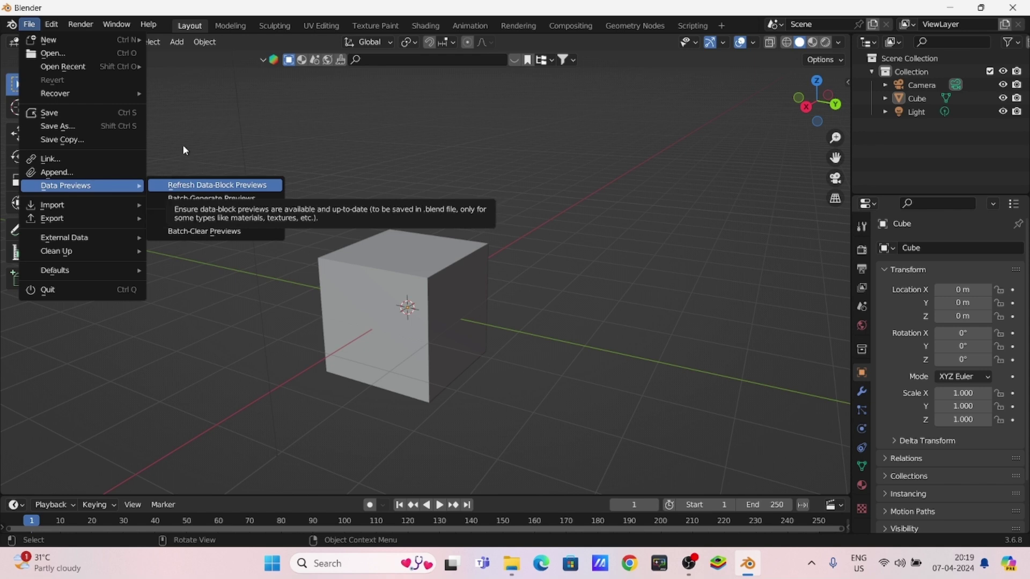
{"action": "key", "text": "Escape"}
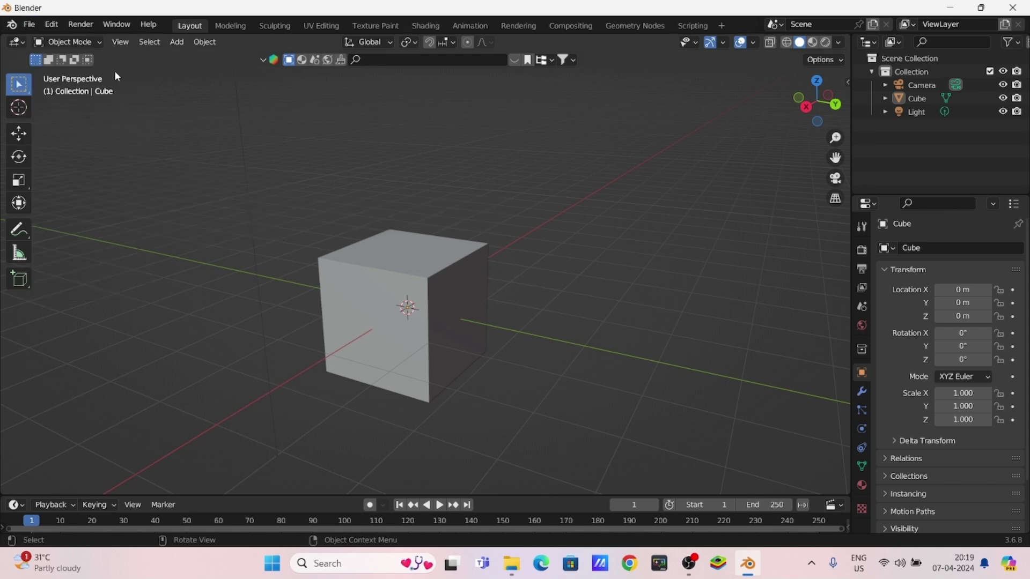
{"action": "left_click", "coordinate": [35, 30]}
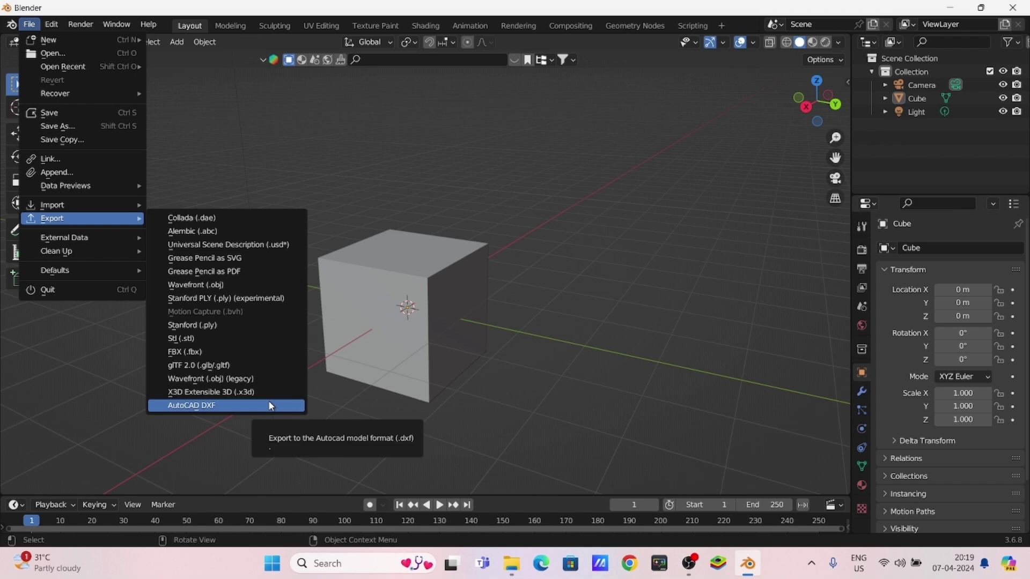
Search the add-ons in the preferences for DXF, and close the preferences.
{"action": "left_click", "coordinate": [52, 26]}
{"action": "left_click", "coordinate": [79, 218]}
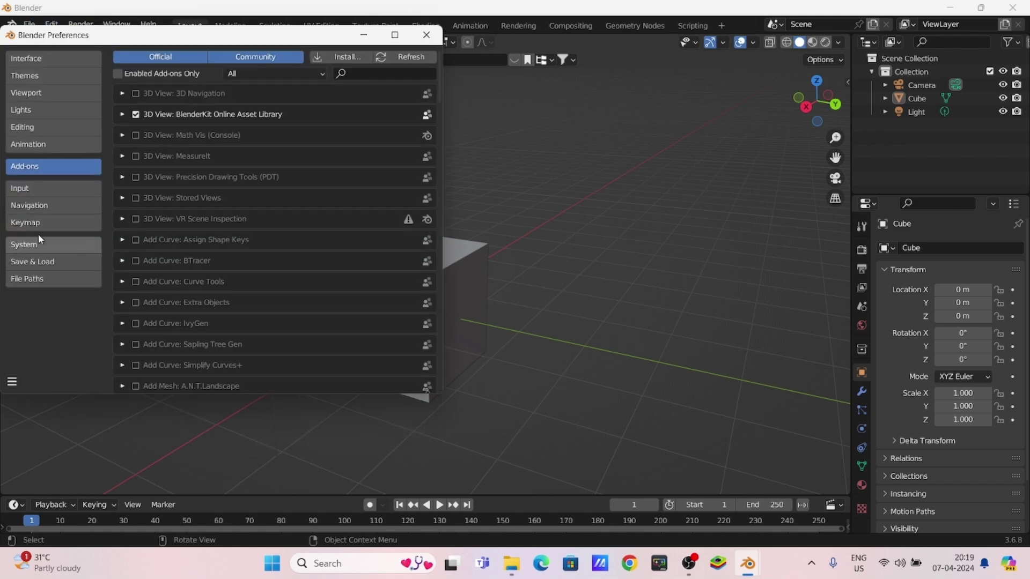
{"action": "left_click", "coordinate": [367, 78]}
{"action": "type", "text": "D"}
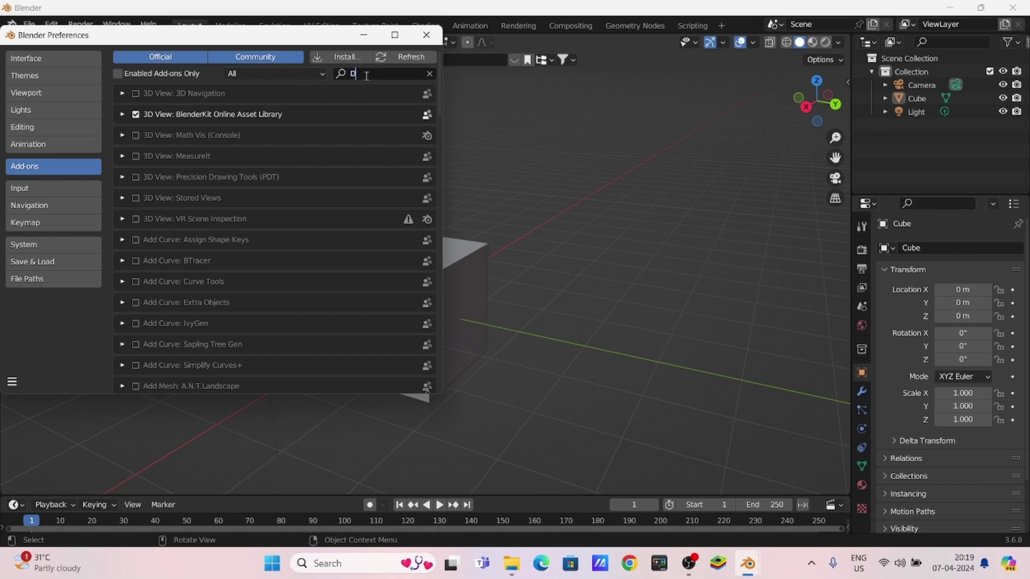
{"action": "type", "text": "XF"}
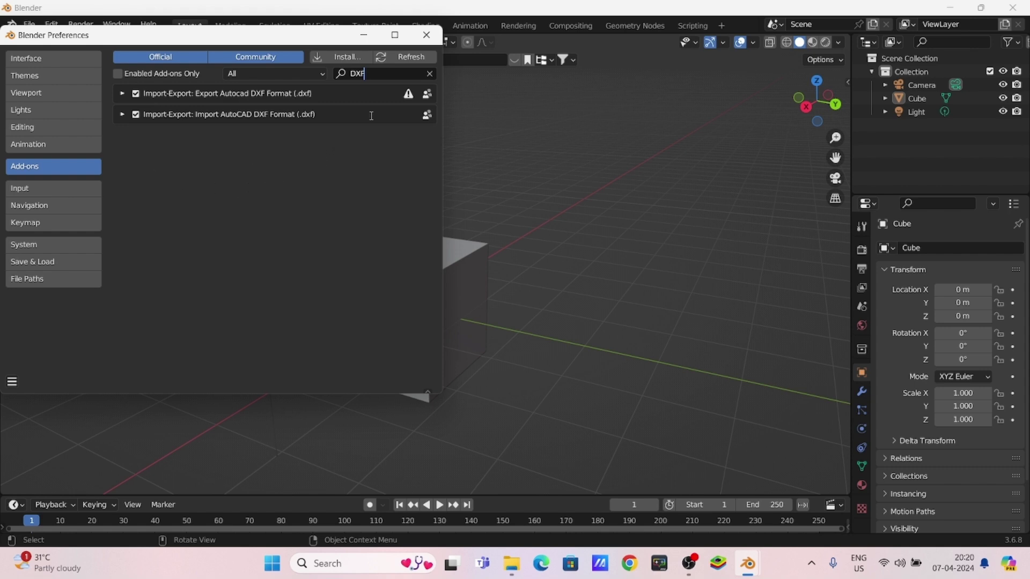
{"action": "left_click", "coordinate": [426, 35]}
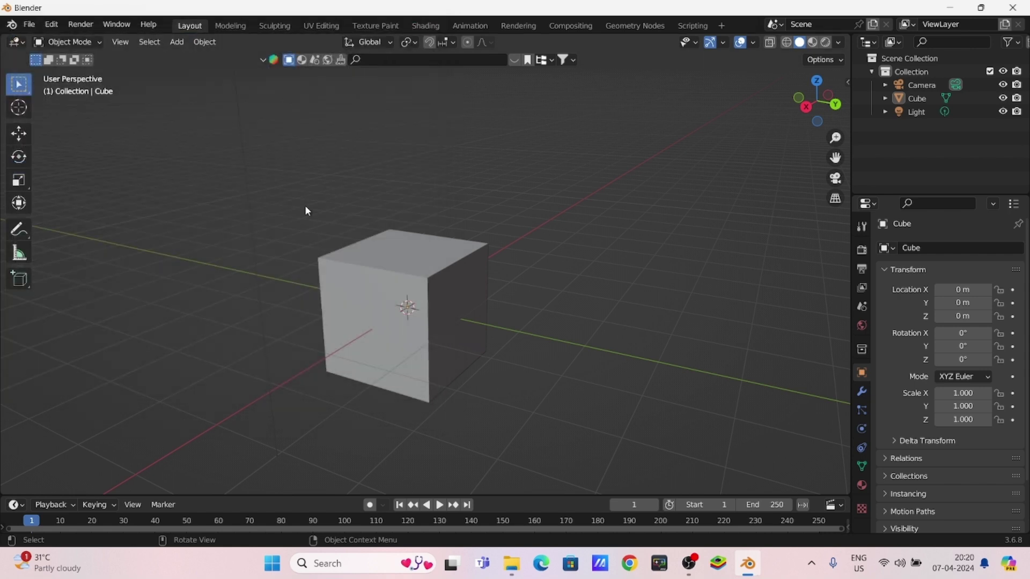
Orbit the viewport around the cube to view it nearly face-on and from a corner.
{"action": "left_click", "coordinate": [116, 25]}
{"action": "middle_click_drag", "start_coordinate": [234, 236], "coordinate": [408, 276]}
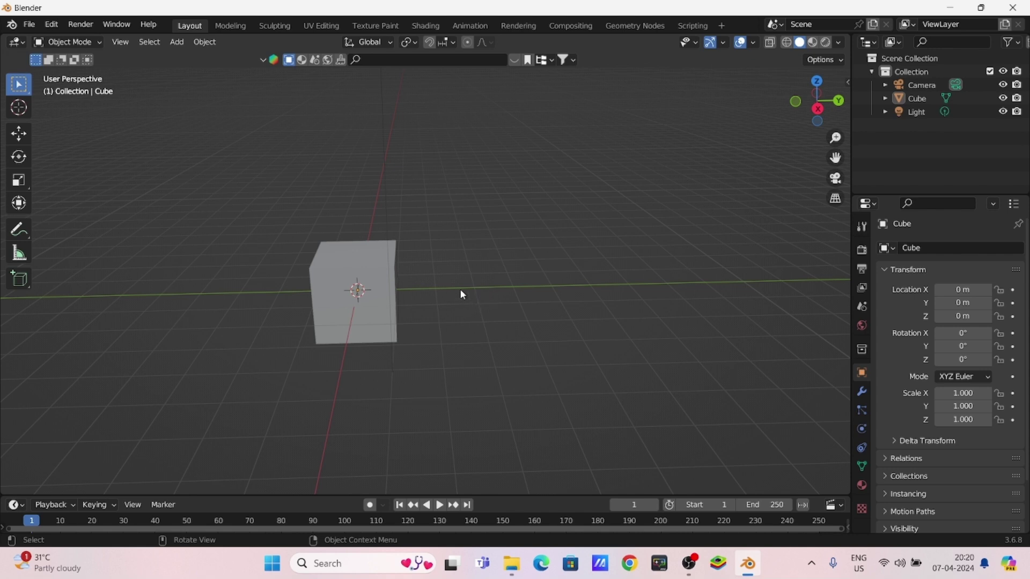
{"action": "mouse_move", "coordinate": [446, 295]}
{"action": "middle_mouse_down"}
{"action": "mouse_move", "coordinate": [387, 297]}
{"action": "mouse_move", "coordinate": [465, 292]}
{"action": "mouse_move", "coordinate": [413, 322]}
{"action": "mouse_move", "coordinate": [418, 331]}
{"action": "mouse_move", "coordinate": [391, 304]}
{"action": "middle_mouse_up"}
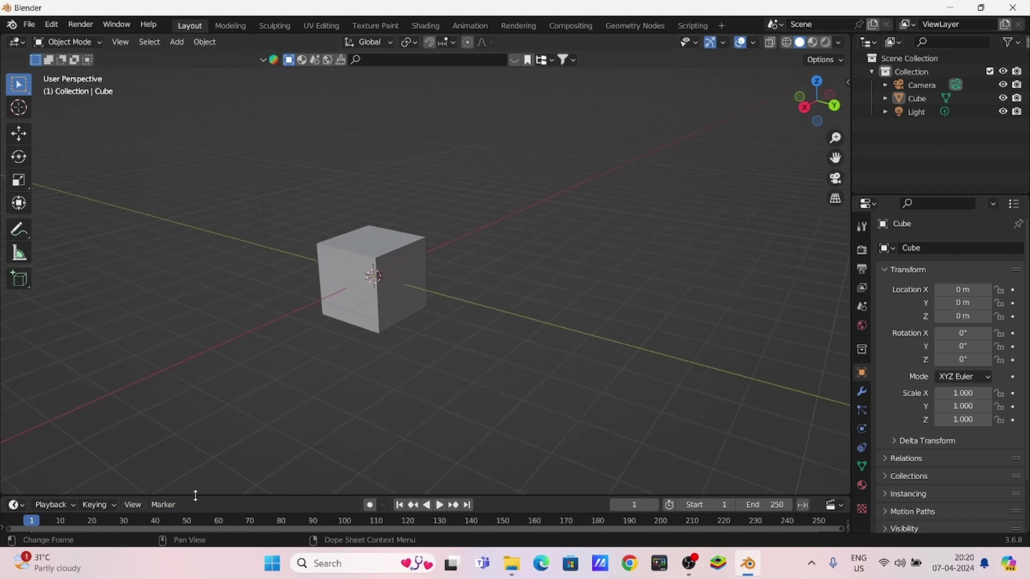
Enlarge the timeline area, view the editor types available for it, and shrink the area again.
{"action": "left_click_drag", "start_coordinate": [195, 496], "coordinate": [208, 411]}
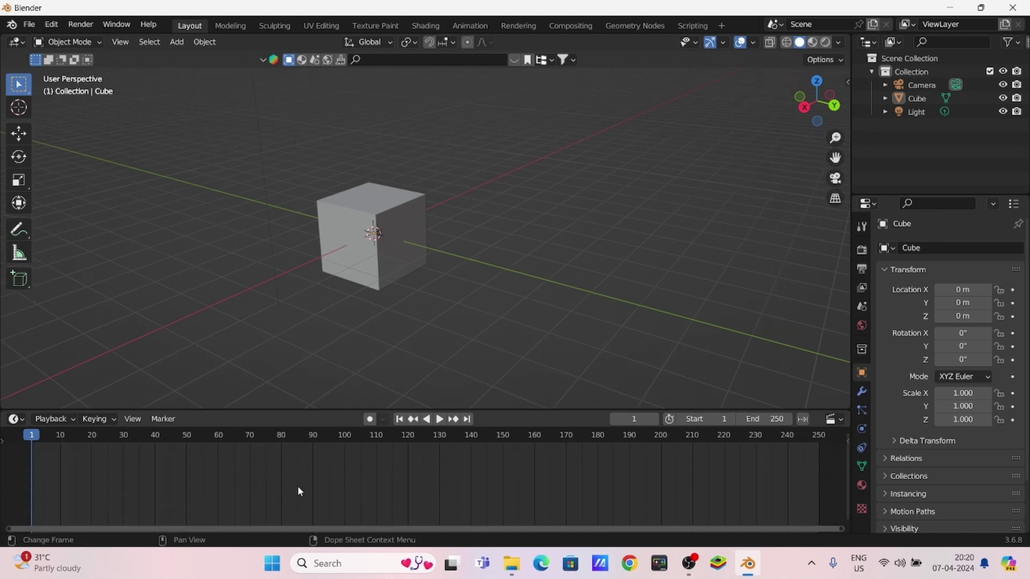
{"action": "left_click", "coordinate": [16, 419]}
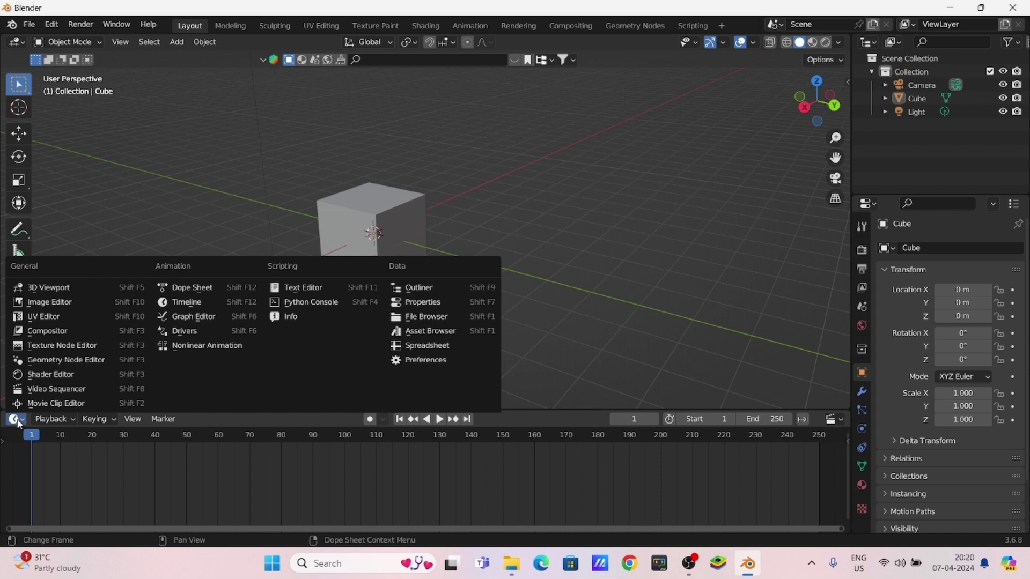
{"action": "left_click", "coordinate": [18, 421]}
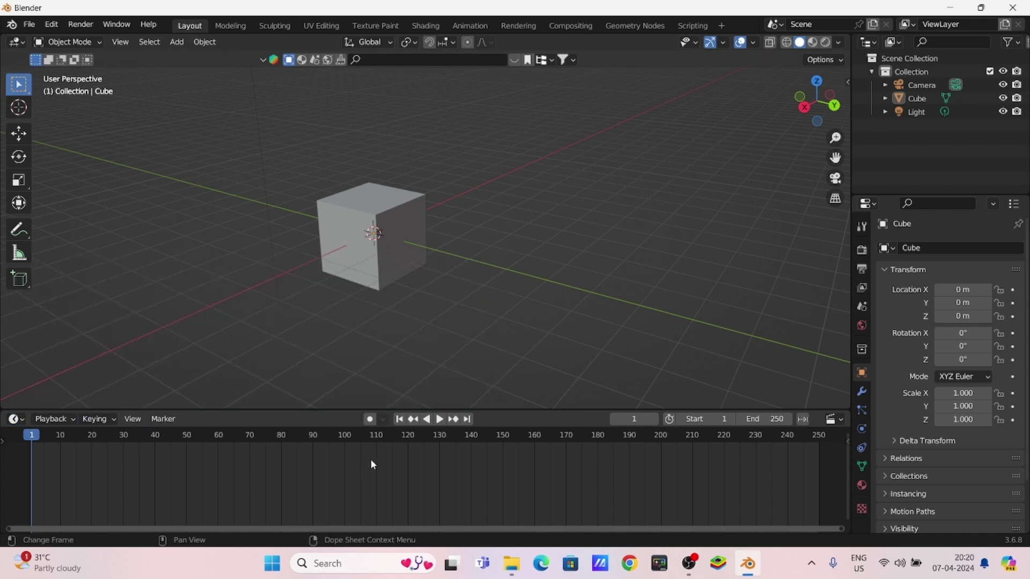
{"action": "left_click", "coordinate": [19, 419]}
{"action": "left_click_drag", "start_coordinate": [538, 410], "coordinate": [537, 510]}
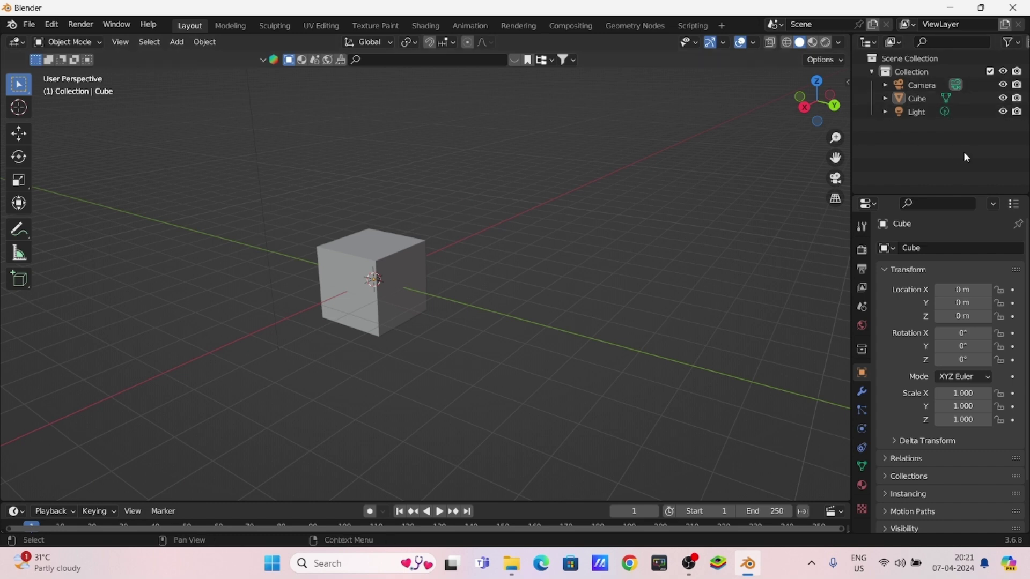
Select the cube, the camera and the light in the viewport in turn to view their entries and properties.
{"action": "scroll", "coordinate": [376, 268], "scroll_direction": "down", "scroll_amount": 2}
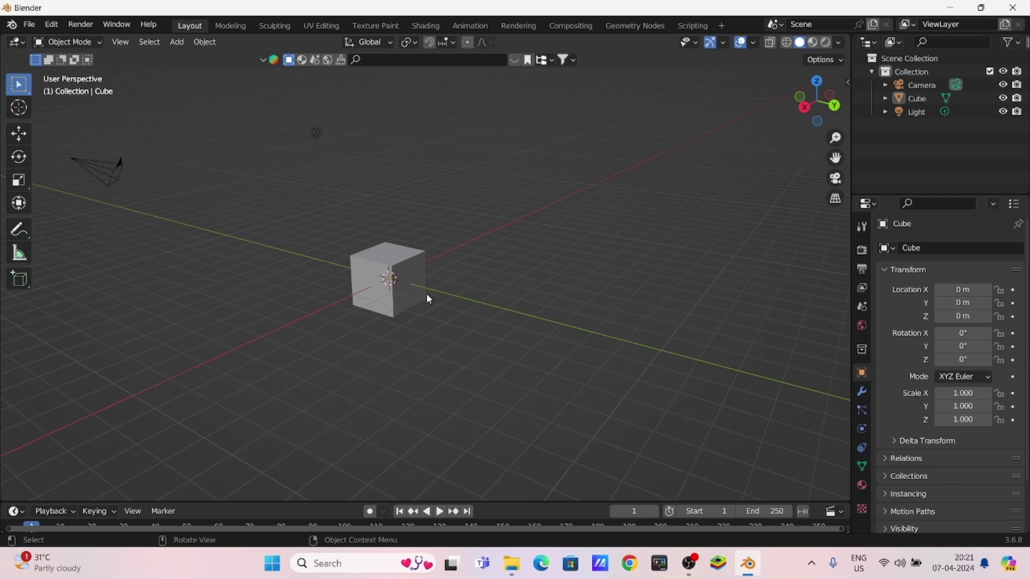
{"action": "left_click", "coordinate": [398, 256]}
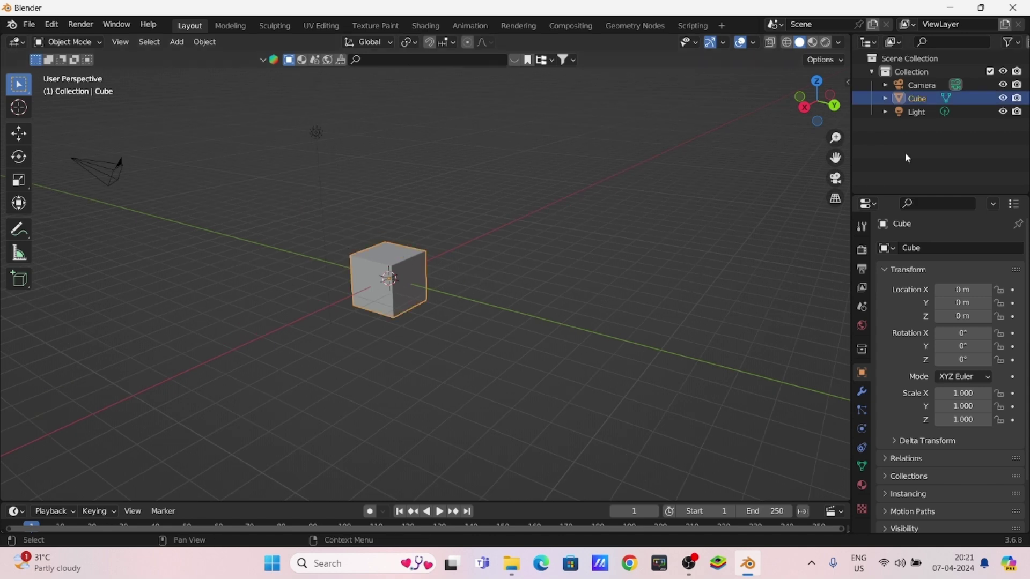
{"action": "left_click", "coordinate": [318, 136]}
{"action": "left_click", "coordinate": [113, 173]}
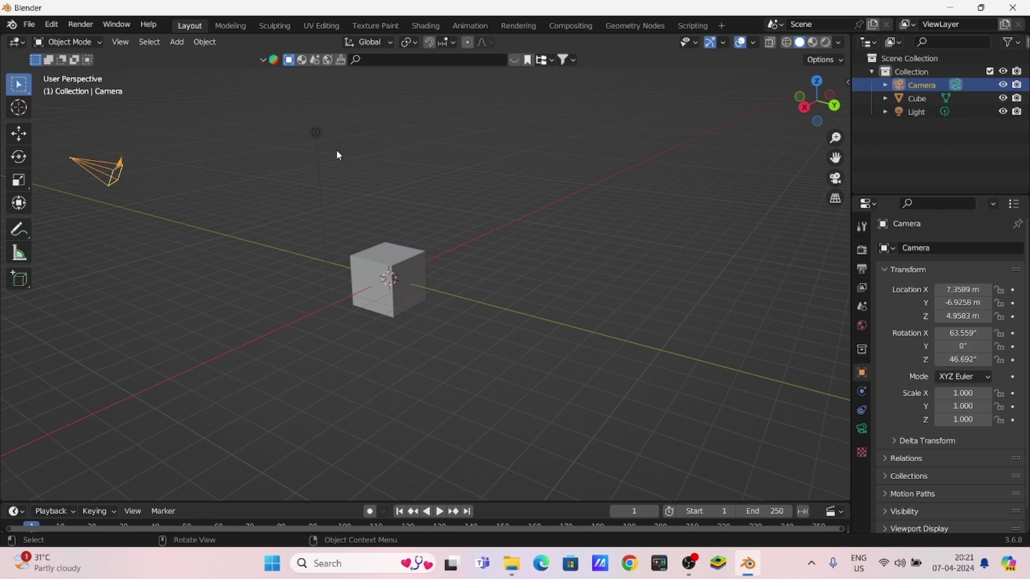
{"action": "left_click", "coordinate": [320, 135]}
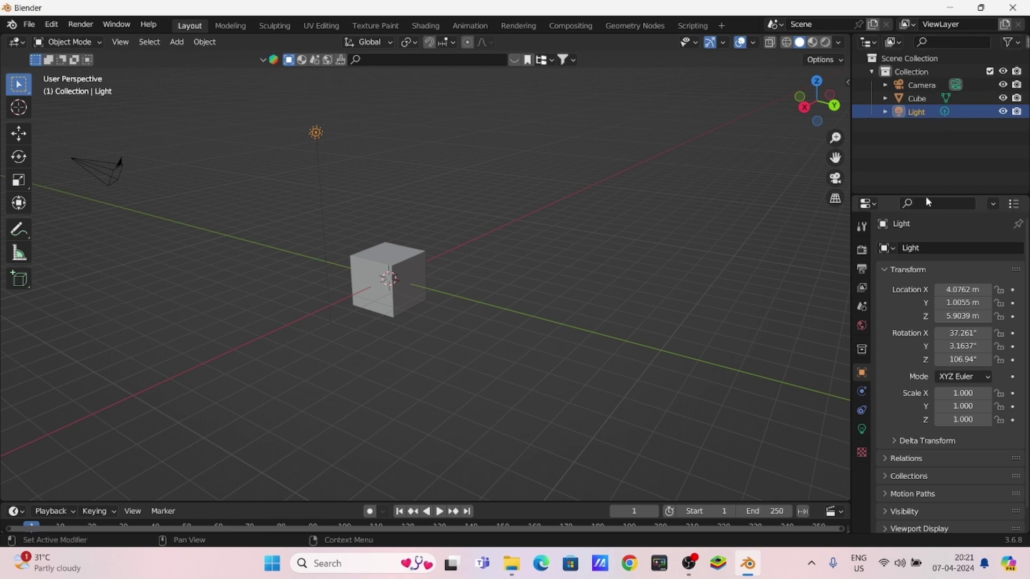
Select the cube in the viewport and show its material properties.
{"action": "middle_click_drag", "start_coordinate": [410, 329], "coordinate": [689, 350]}
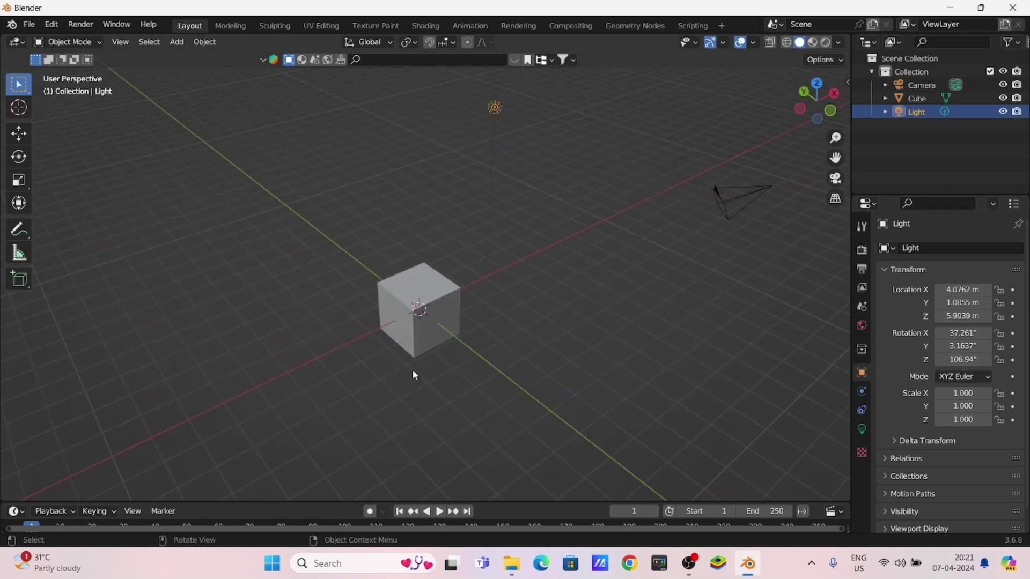
{"action": "middle_click_drag", "start_coordinate": [413, 372], "coordinate": [385, 356]}
{"action": "scroll", "coordinate": [428, 312], "scroll_direction": "up", "scroll_amount": 3}
{"action": "left_click", "coordinate": [428, 310]}
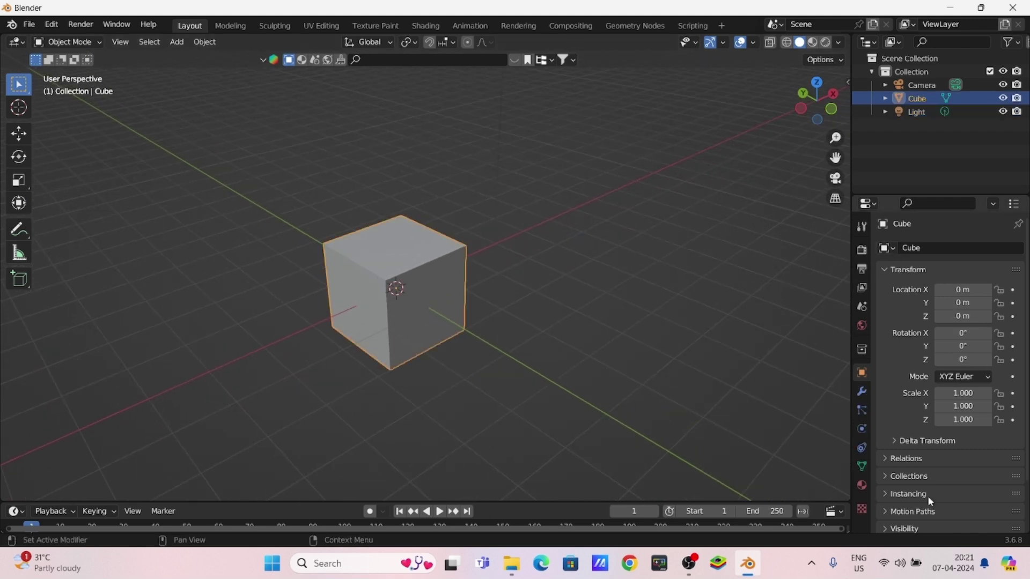
{"action": "left_click", "coordinate": [862, 486]}
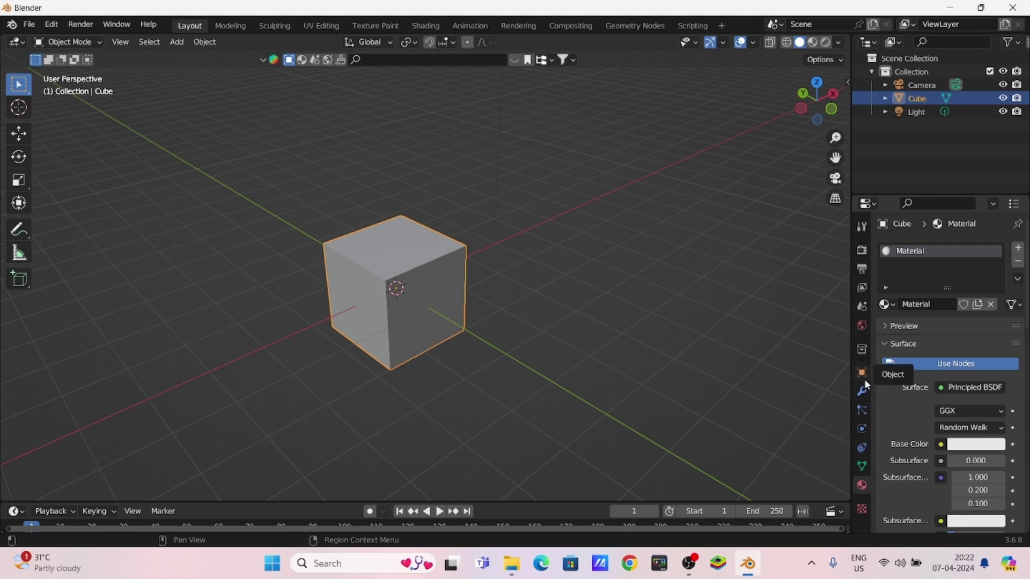
Examine the modifiers available for the cube without adding one, and return to its material properties.
{"action": "left_click", "coordinate": [862, 393]}
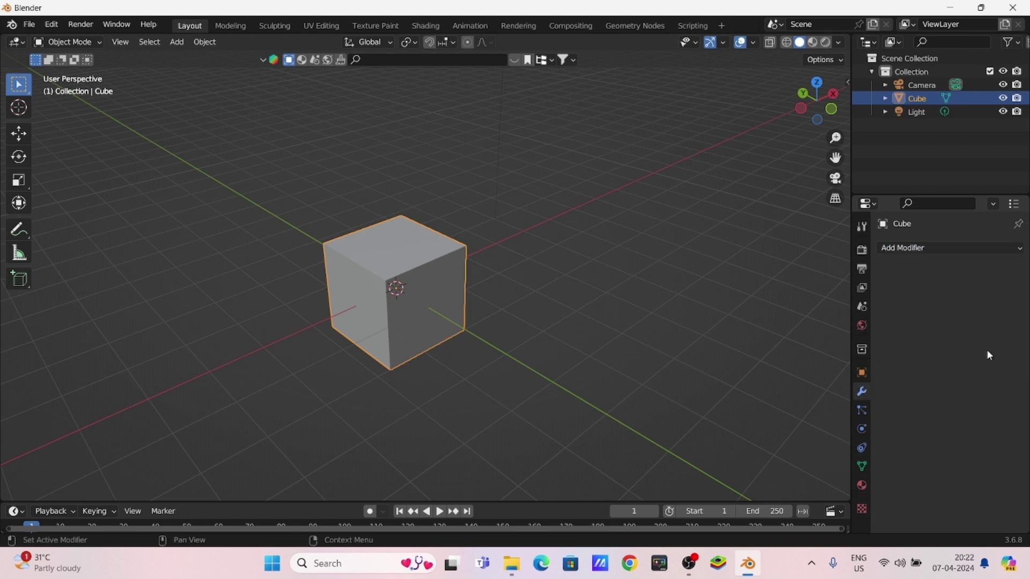
{"action": "left_click", "coordinate": [974, 256]}
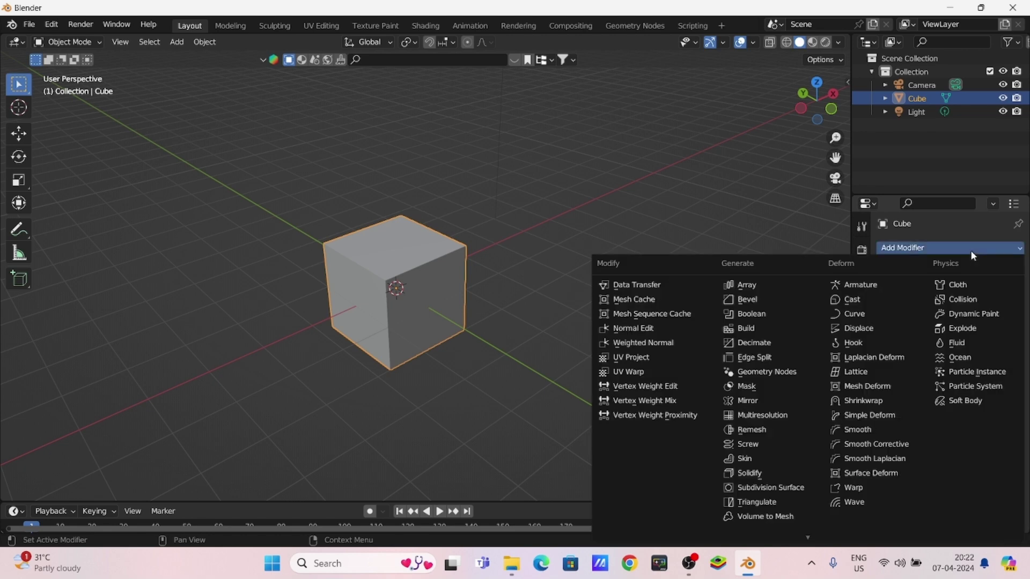
{"action": "key", "text": "Escape"}
{"action": "left_click", "coordinate": [975, 261]}
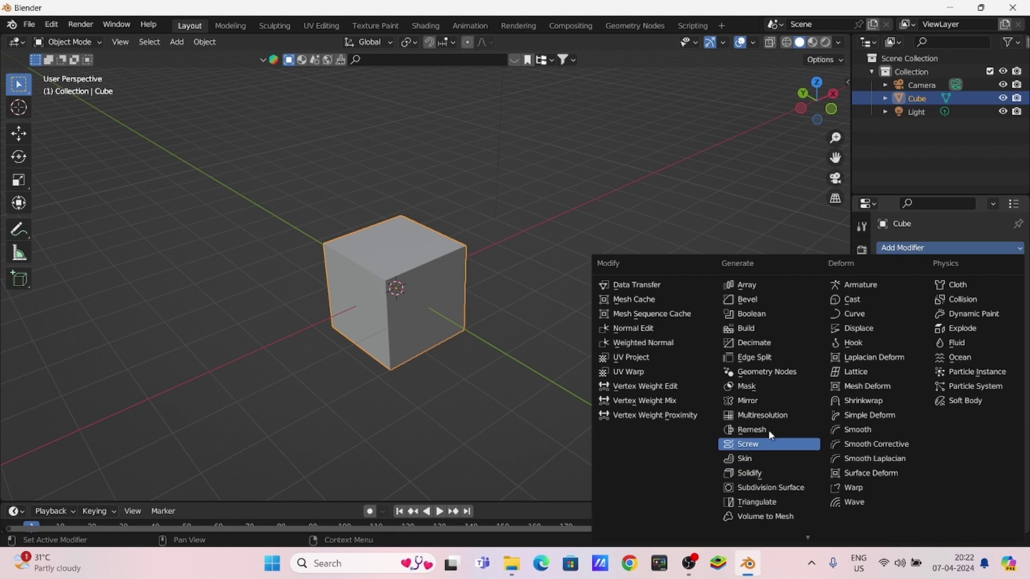
{"action": "left_click", "coordinate": [572, 371]}
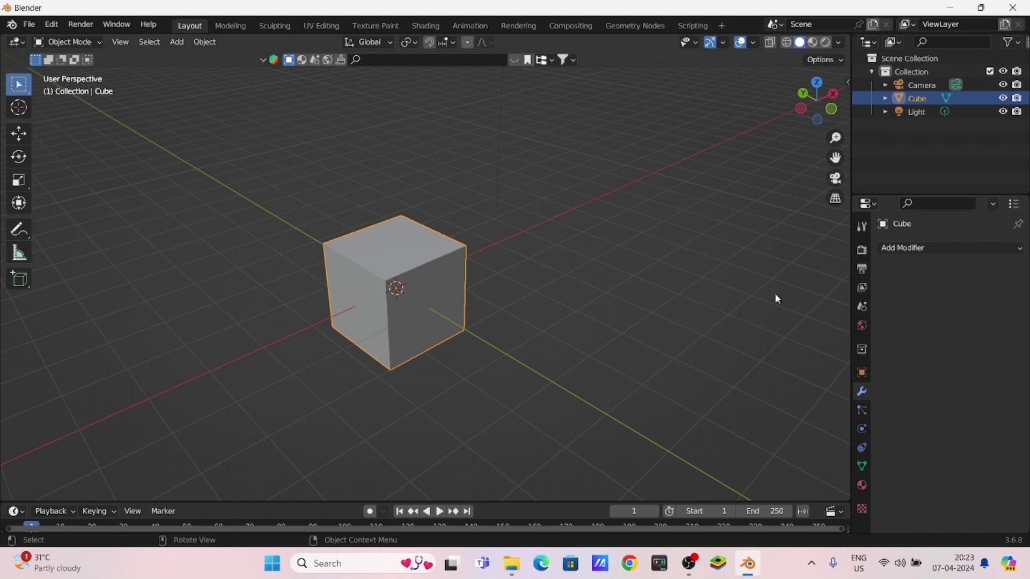
{"action": "left_click", "coordinate": [862, 484]}
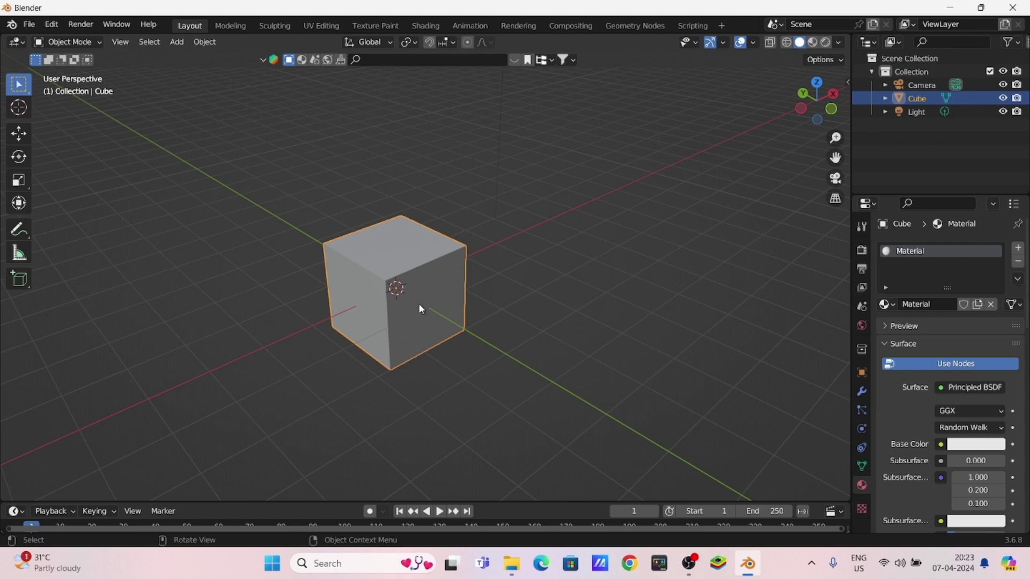
Set the cube's X scale to 2 in its object transform properties.
{"action": "middle_click_drag", "start_coordinate": [465, 341], "coordinate": [493, 354]}
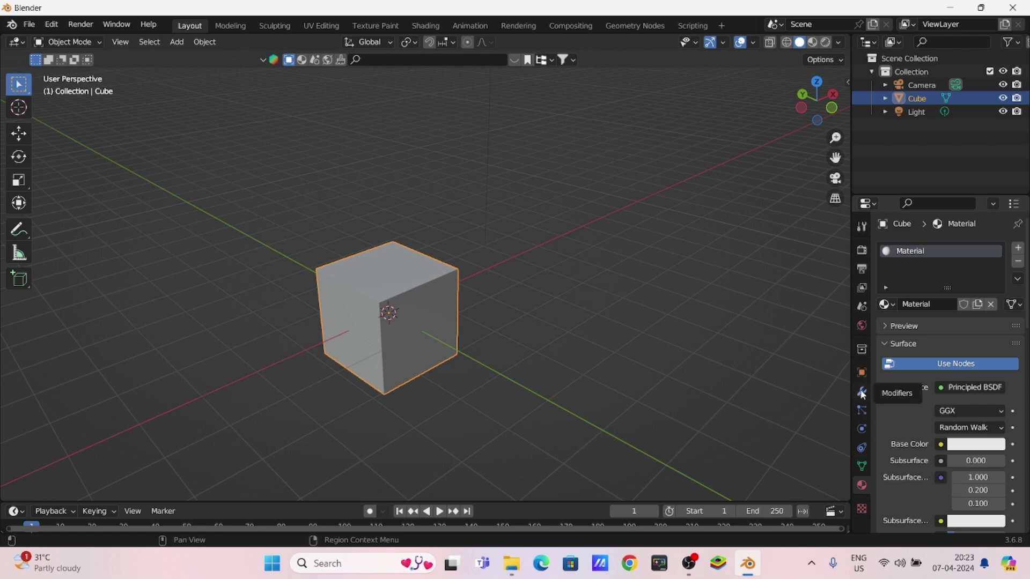
{"action": "left_click", "coordinate": [860, 372]}
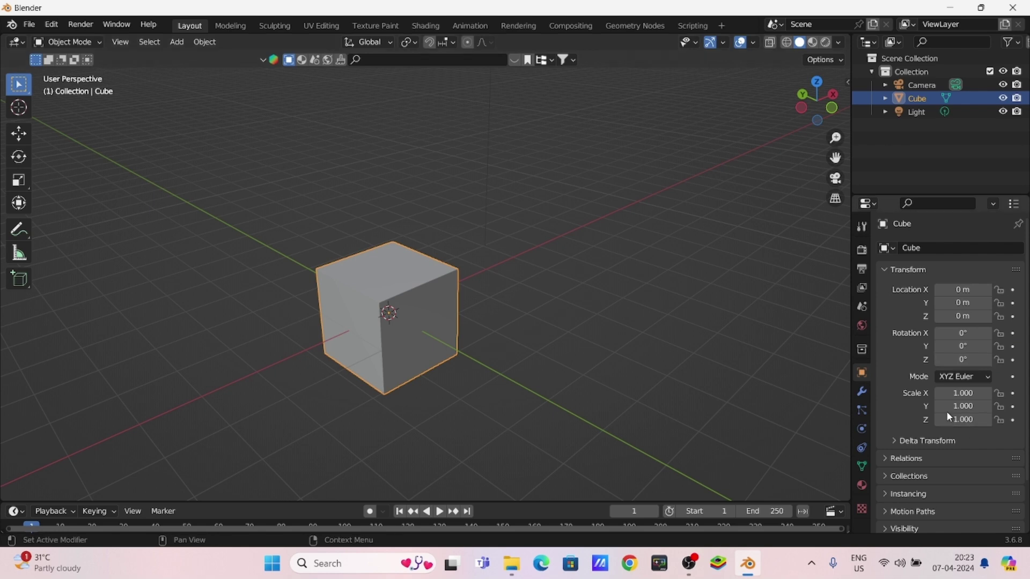
{"action": "left_click", "coordinate": [965, 394]}
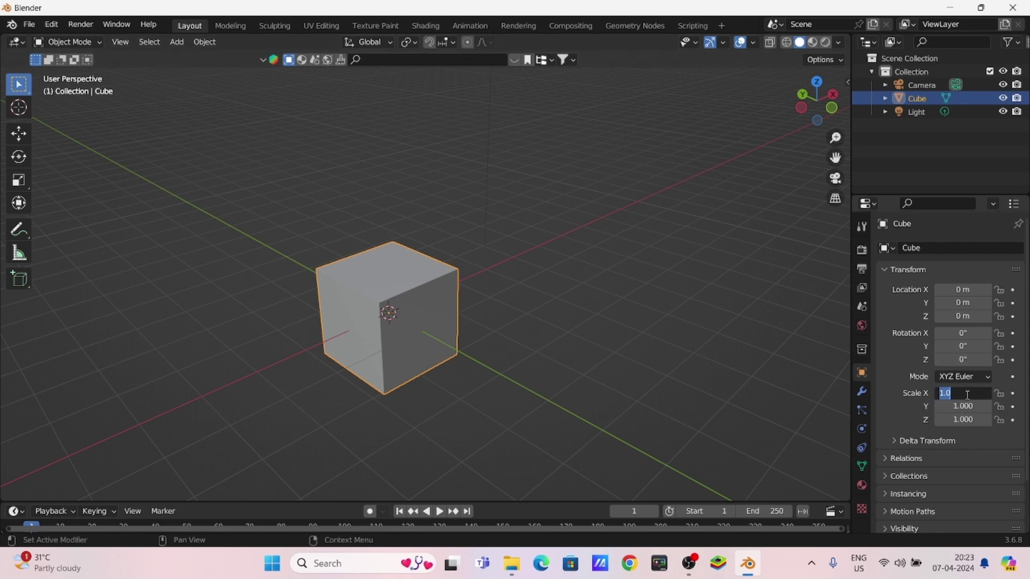
{"action": "type", "text": "2"}
{"action": "key", "text": "Return"}
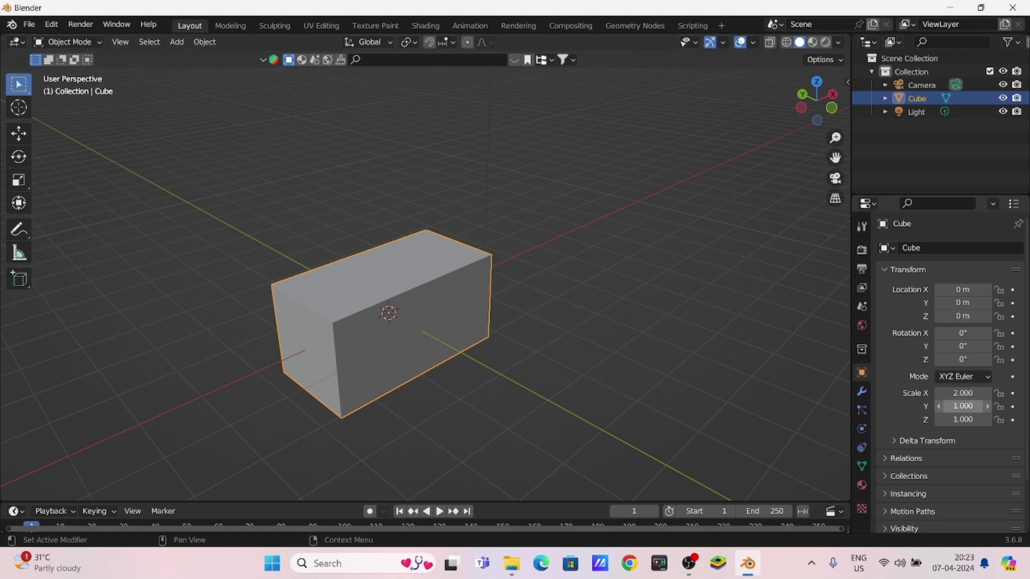
Set the cube's Y scale to 4 and its X rotation to 70° in its object transform properties.
{"action": "left_click", "coordinate": [960, 407]}
{"action": "type", "text": "4"}
{"action": "key", "text": "Return"}
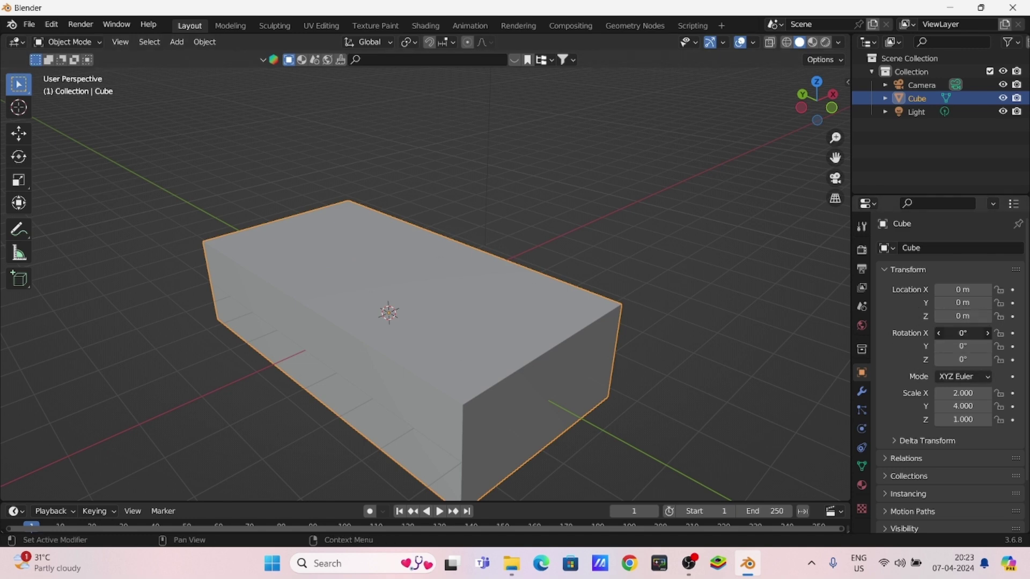
{"action": "left_click", "coordinate": [965, 334]}
{"action": "type", "text": "70"}
{"action": "key", "text": "Return"}
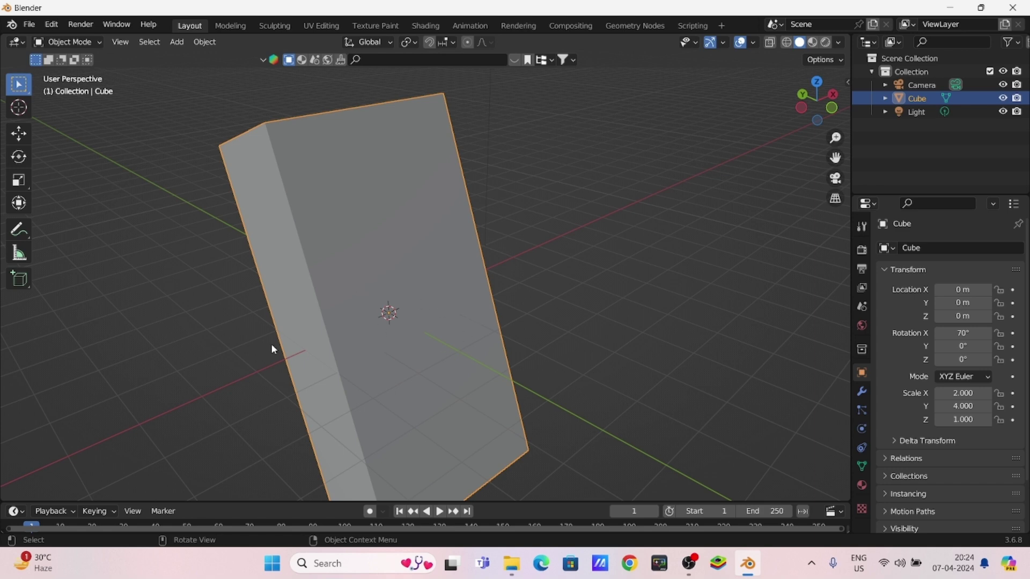
Undo the cube's rotation and scale changes.
{"action": "key", "text": "ctrl+z"}
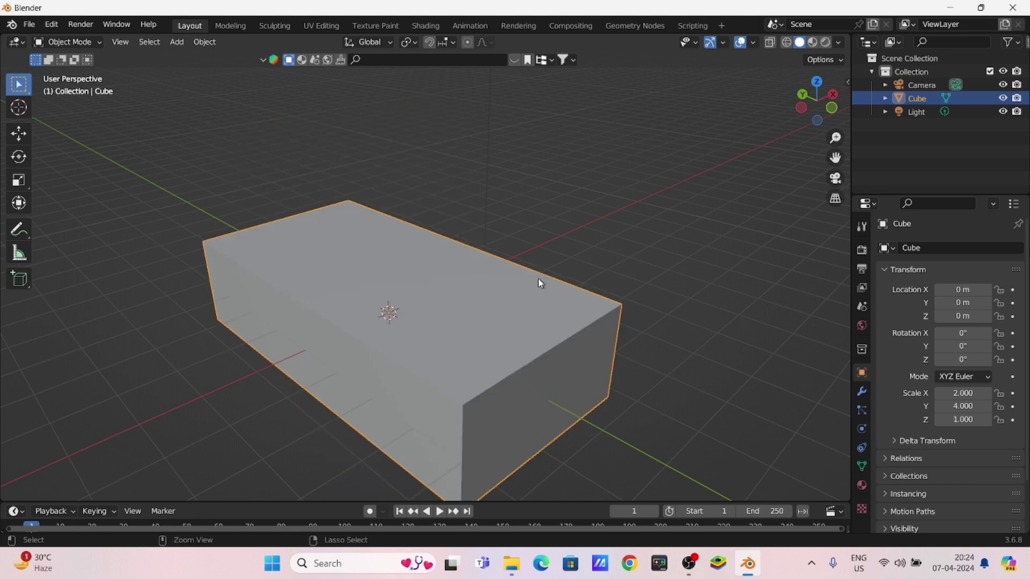
{"action": "key", "text": "ctrl+z"}
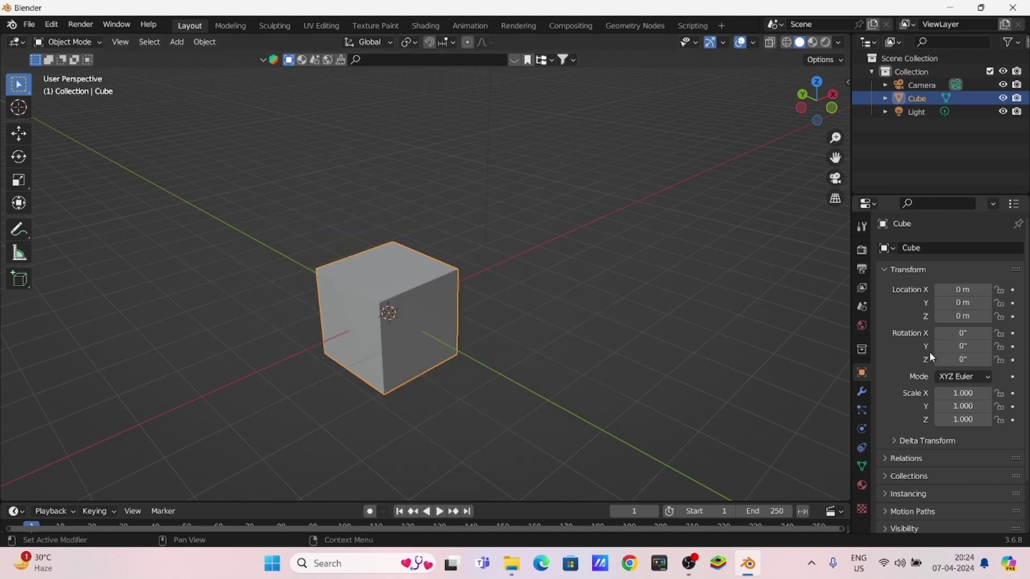
Expand the Visibility section of the cube's object properties and examine its options.
{"action": "scroll", "coordinate": [922, 354], "scroll_direction": "down", "scroll_amount": 2}
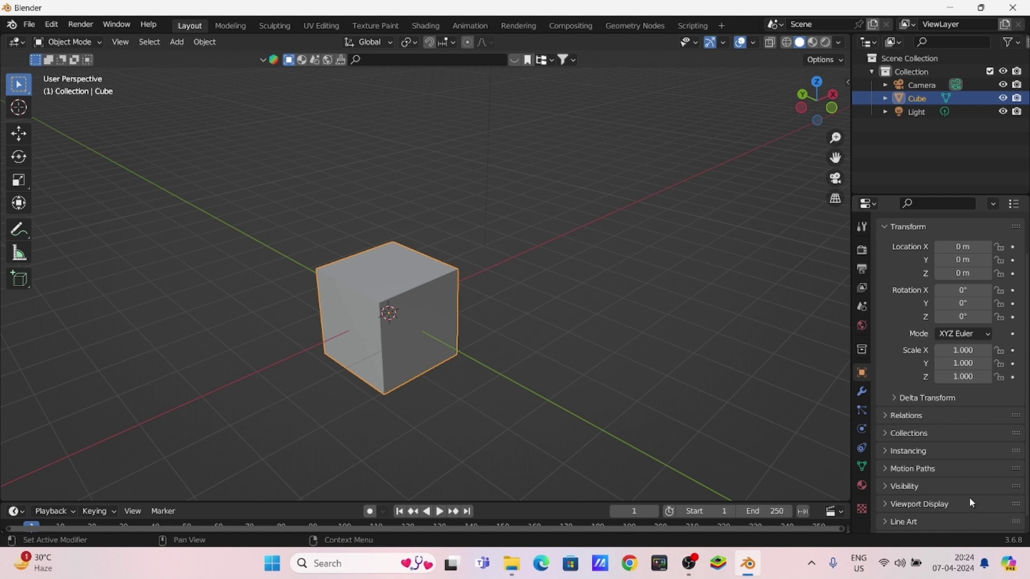
{"action": "left_click", "coordinate": [888, 487]}
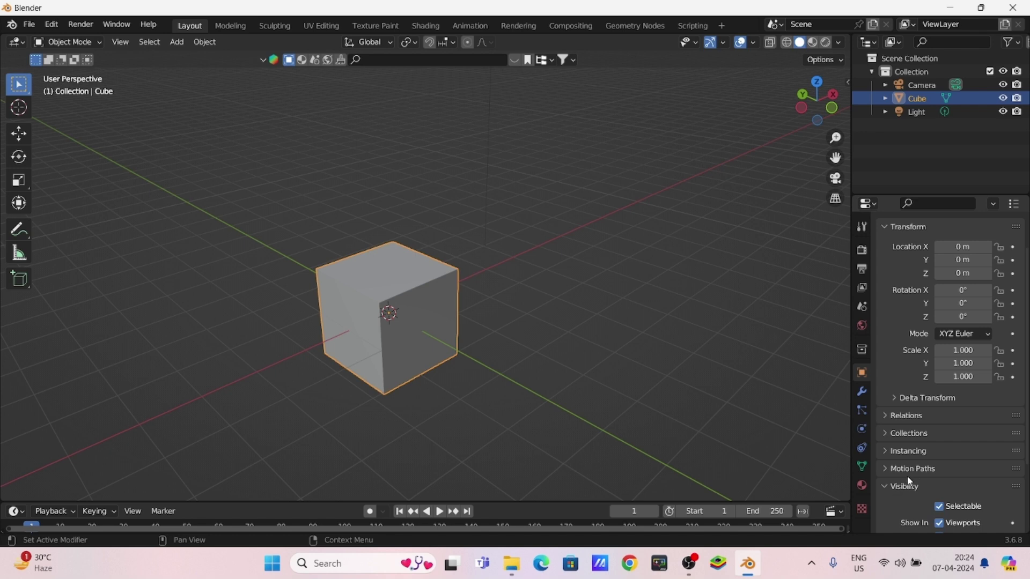
{"action": "scroll", "coordinate": [931, 472], "scroll_direction": "down", "scroll_amount": 4}
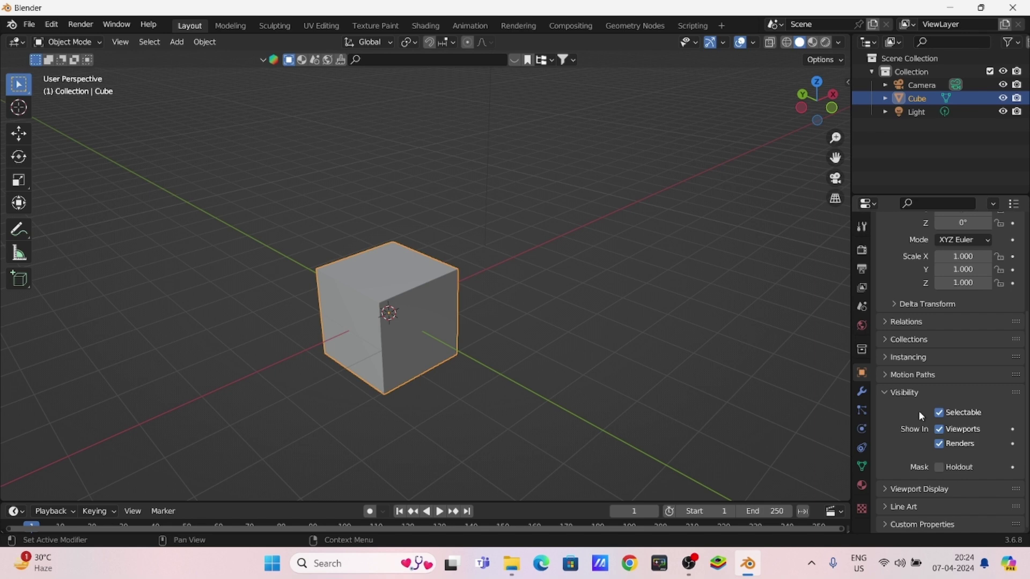
{"action": "scroll", "coordinate": [907, 407], "scroll_direction": "up", "scroll_amount": 2}
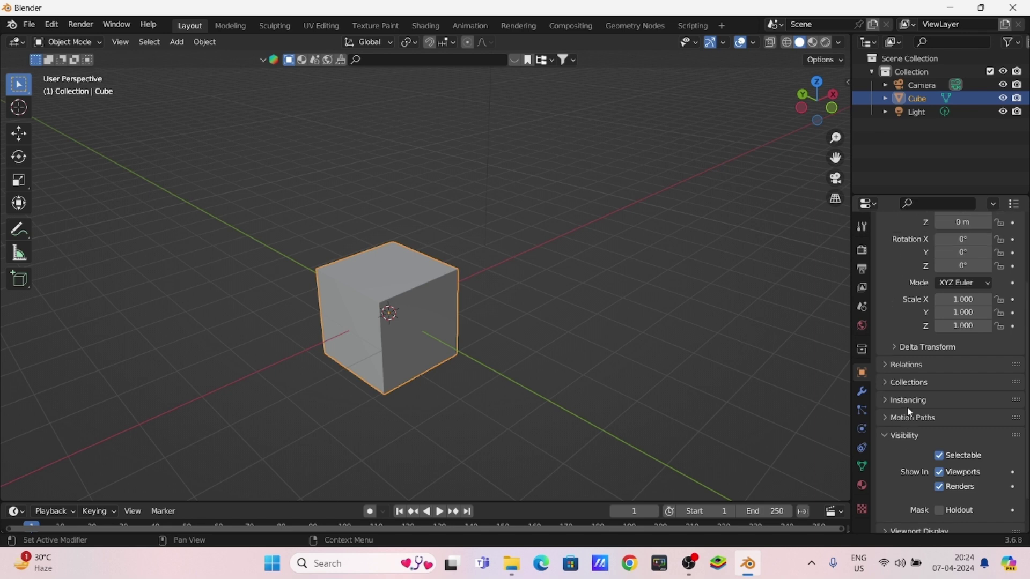
Show the World properties with the surface background settings and look around the cube in the viewport.
{"action": "left_click", "coordinate": [862, 323]}
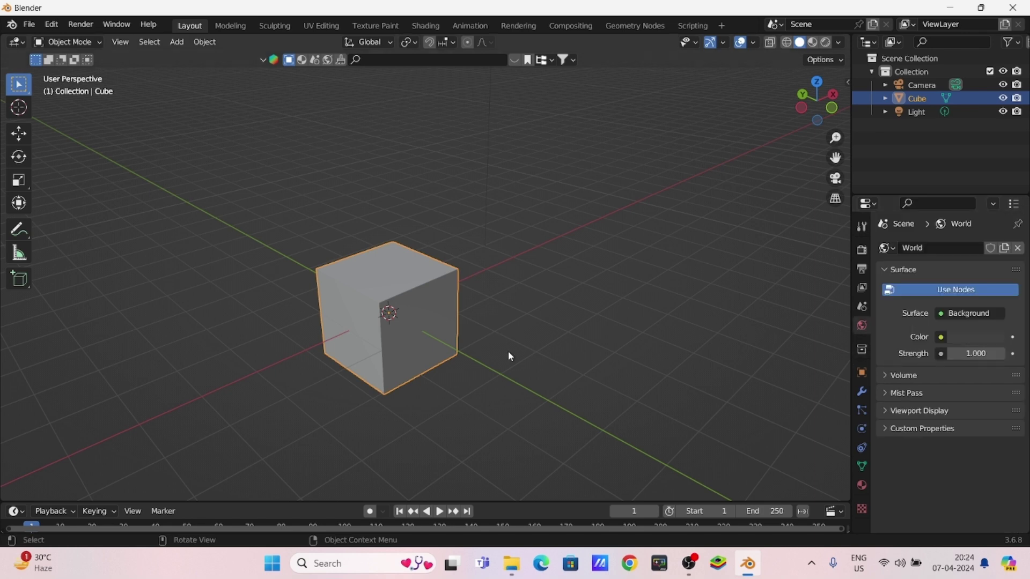
{"action": "middle_click_drag", "start_coordinate": [508, 351], "coordinate": [507, 340]}
{"action": "middle_click_drag", "start_coordinate": [385, 314], "coordinate": [482, 360]}
{"action": "middle_click_drag", "start_coordinate": [391, 368], "coordinate": [409, 368]}
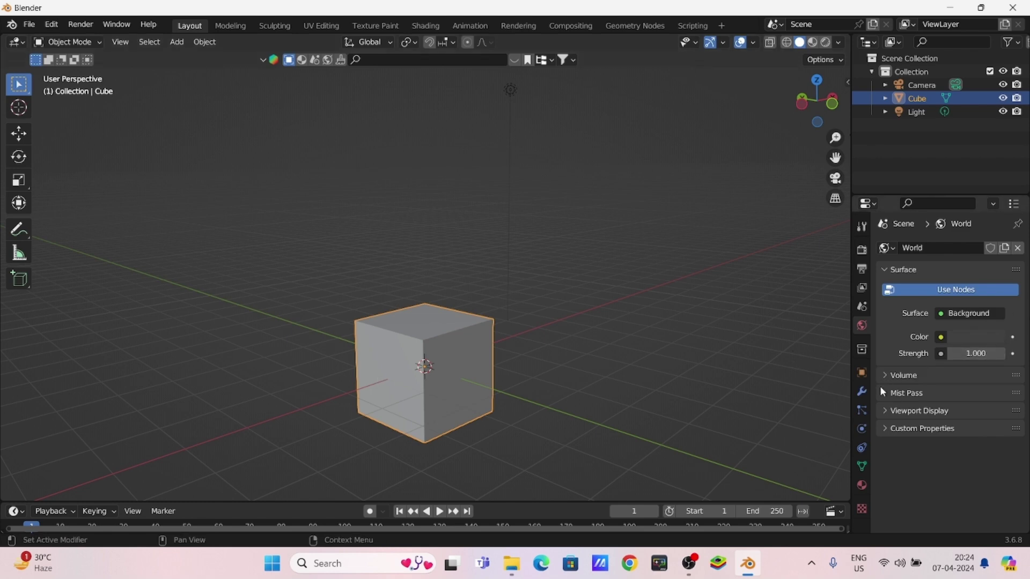
Switch the scene's render engine to Cycles and review its viewport and render sampling settings.
{"action": "left_click", "coordinate": [862, 252]}
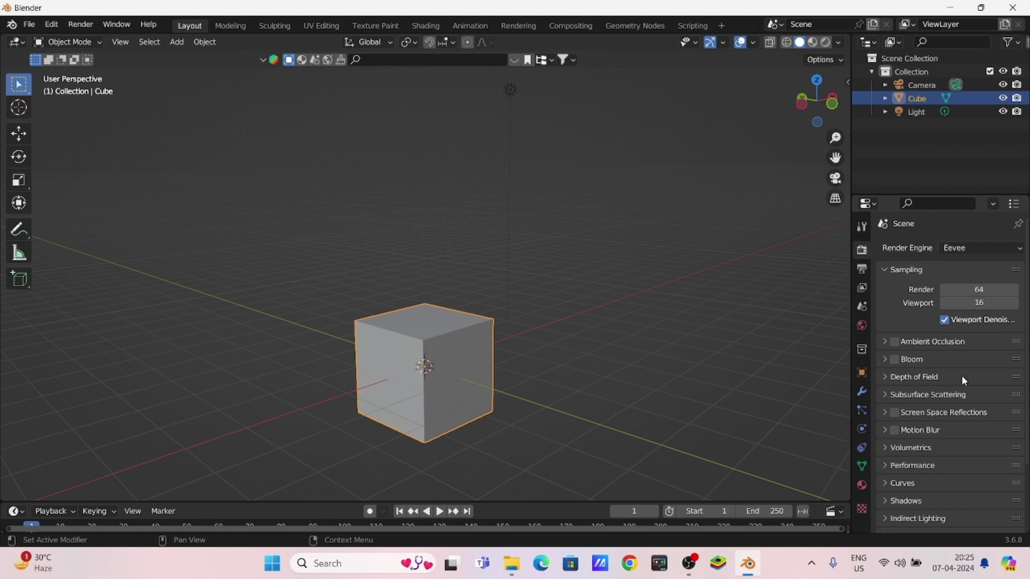
{"action": "left_click", "coordinate": [991, 250]}
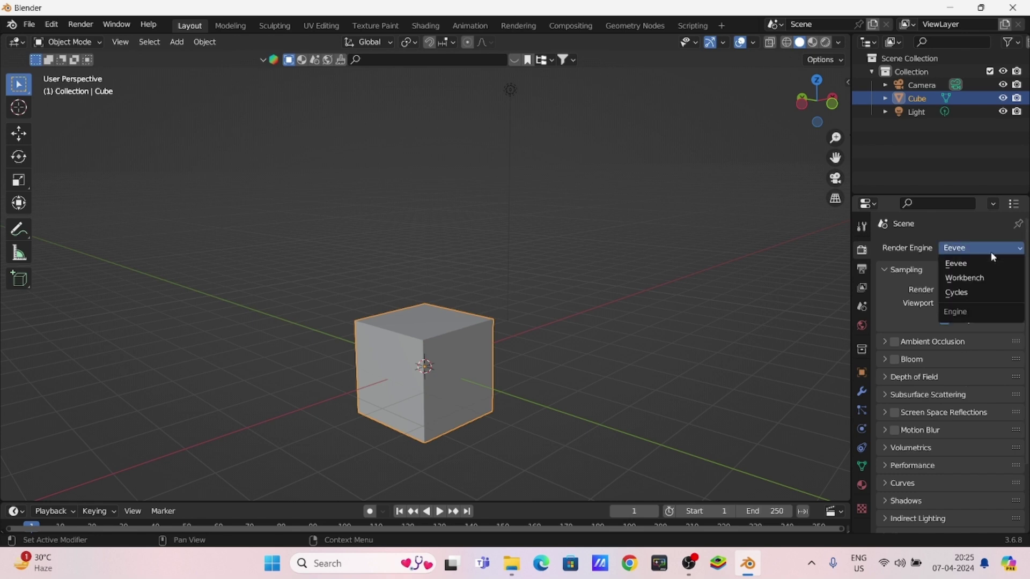
{"action": "left_click", "coordinate": [967, 294]}
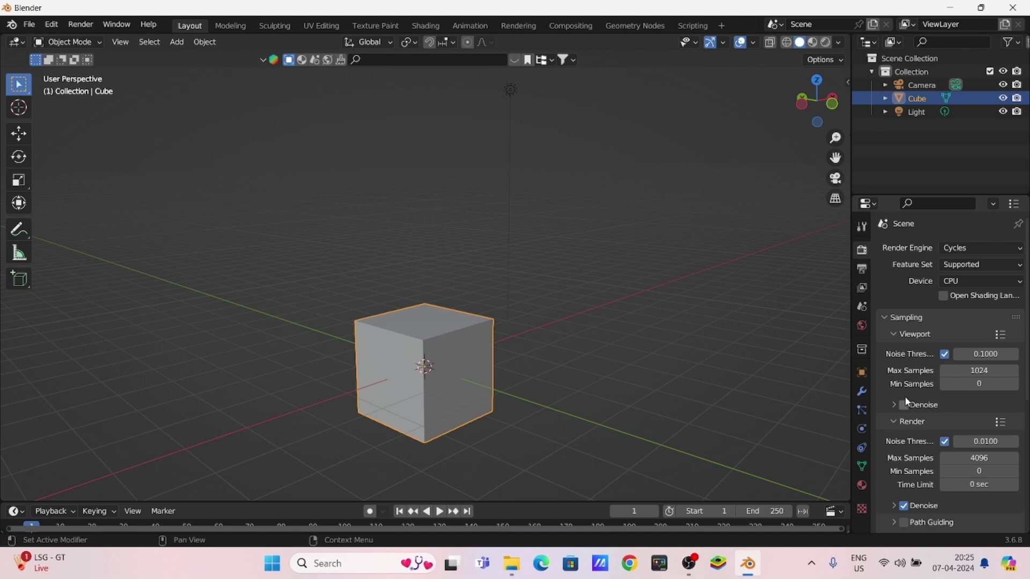
{"action": "scroll", "coordinate": [932, 360], "scroll_direction": "down", "scroll_amount": 2}
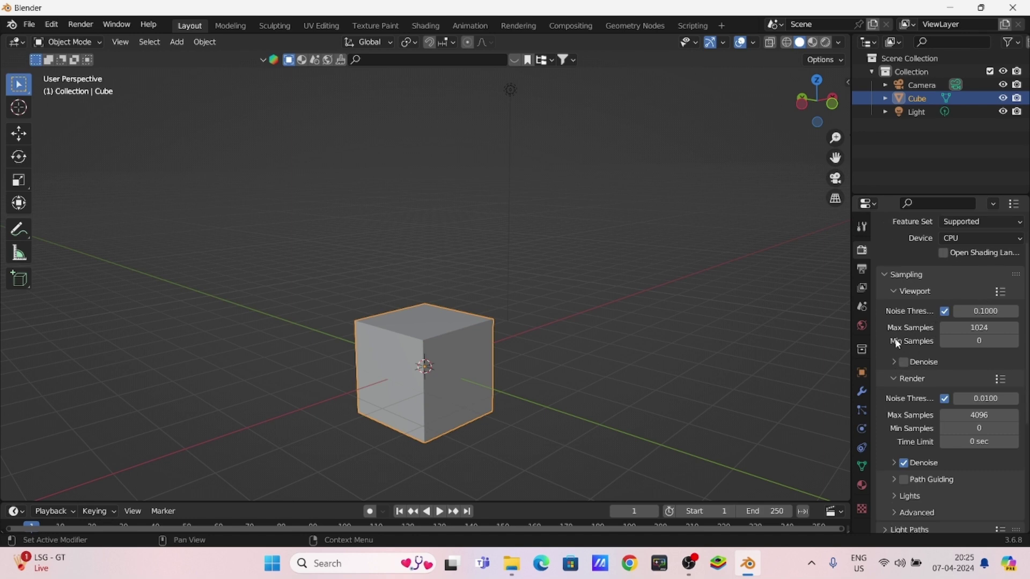
{"action": "scroll", "coordinate": [929, 379], "scroll_direction": "down", "scroll_amount": 3}
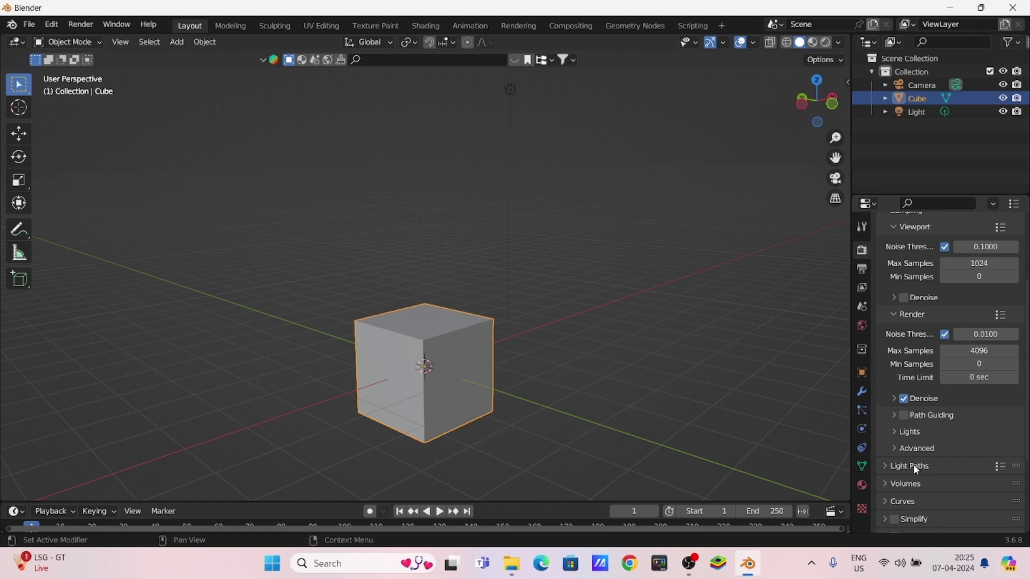
Examine the scene's output properties, from the resolution and frame range to the output path and file format.
{"action": "left_click", "coordinate": [861, 269]}
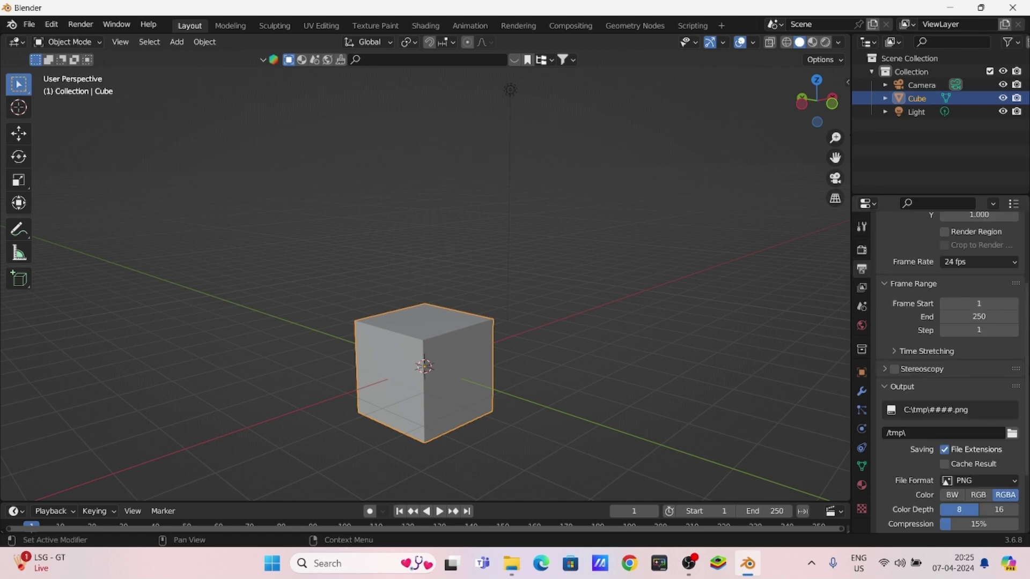
{"action": "scroll", "coordinate": [882, 295], "scroll_direction": "up", "scroll_amount": 1}
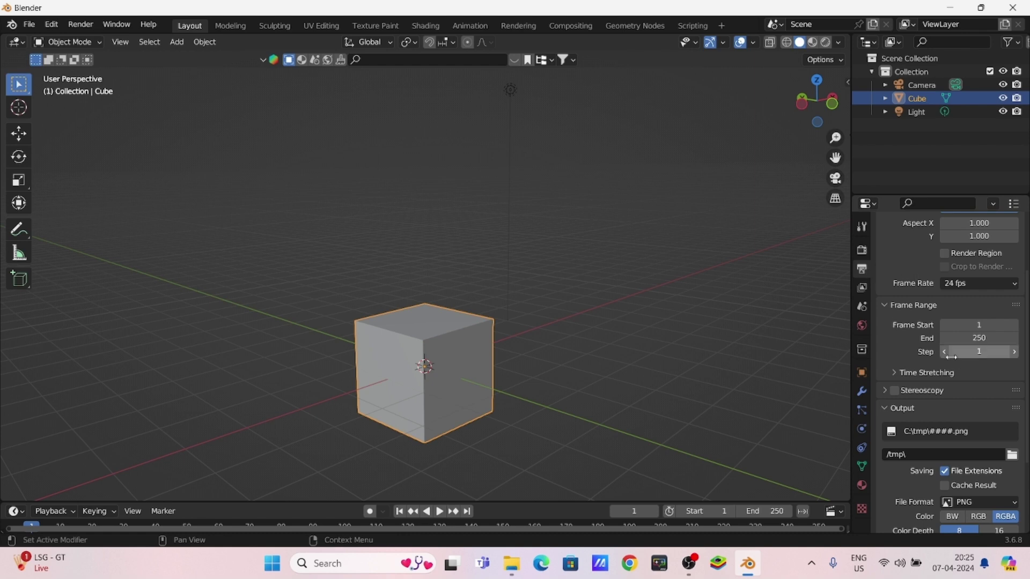
{"action": "scroll", "coordinate": [952, 381], "scroll_direction": "up", "scroll_amount": 4}
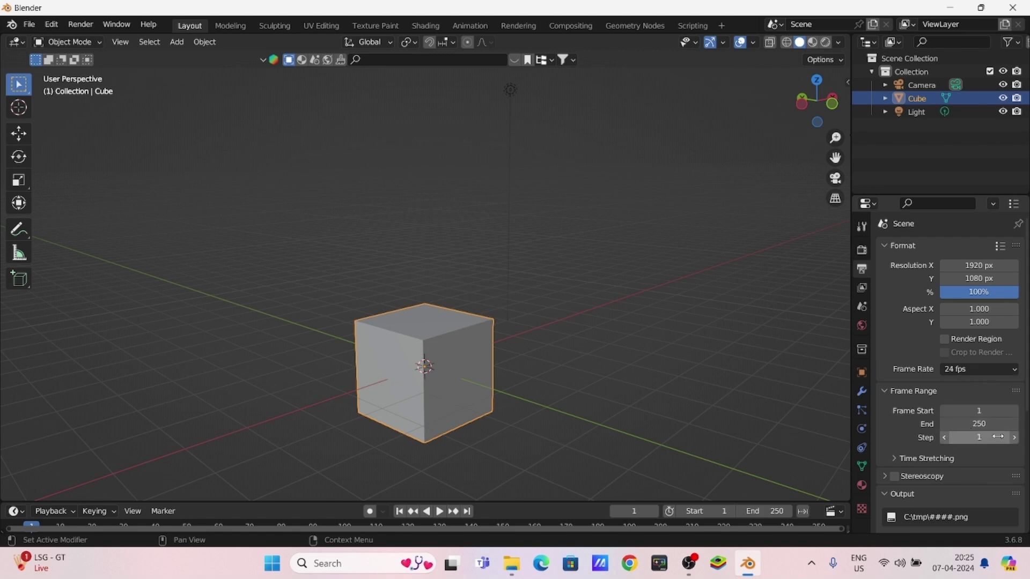
{"action": "scroll", "coordinate": [919, 395], "scroll_direction": "down", "scroll_amount": 2}
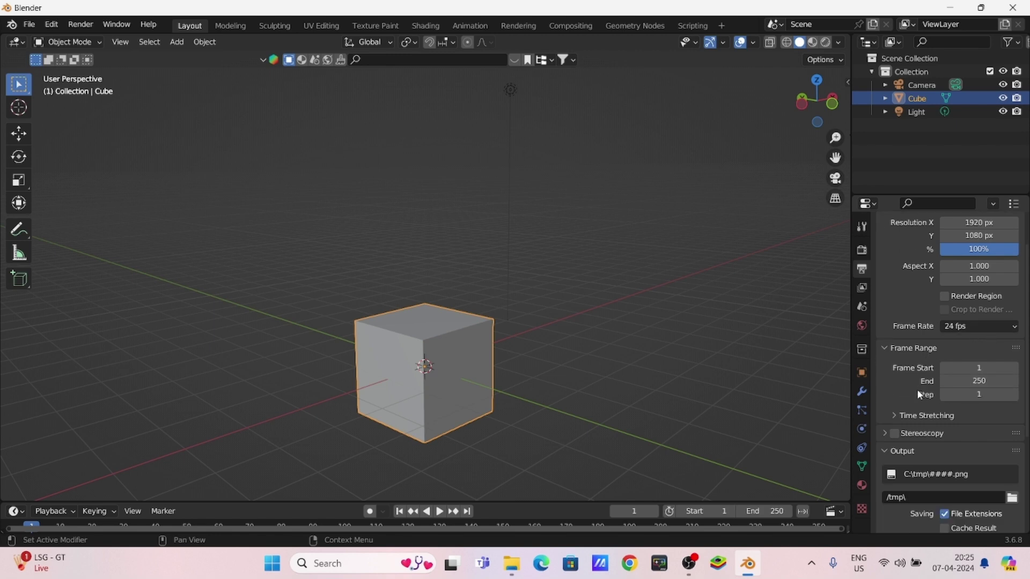
{"action": "scroll", "coordinate": [972, 463], "scroll_direction": "down", "scroll_amount": 2}
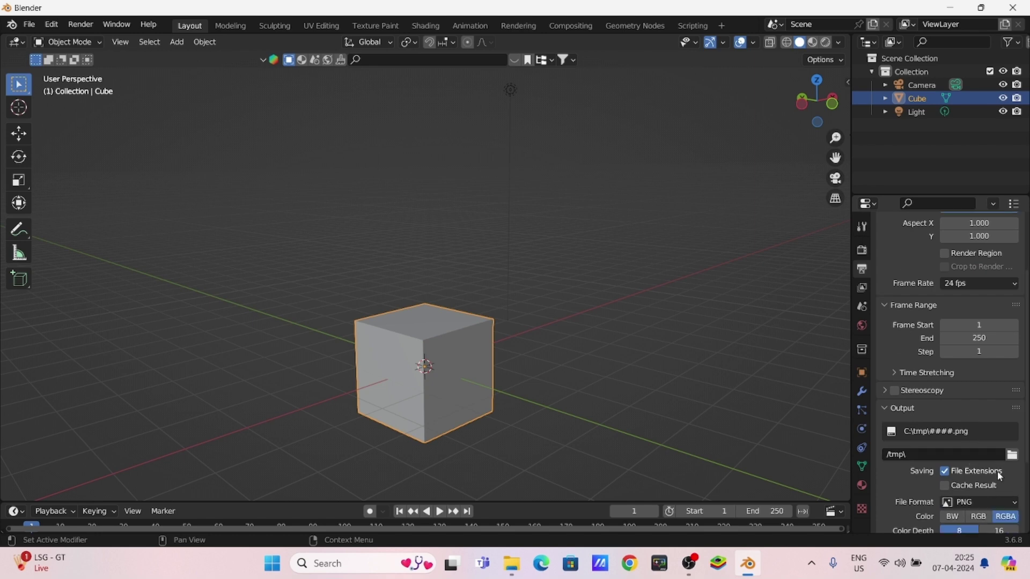
{"action": "scroll", "coordinate": [996, 471], "scroll_direction": "down", "scroll_amount": 2}
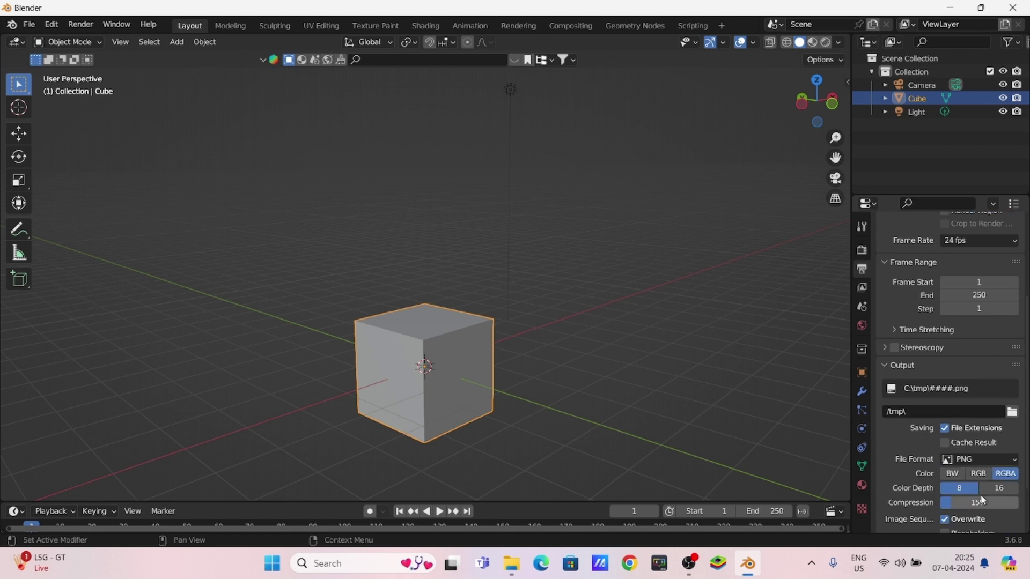
{"action": "scroll", "coordinate": [966, 485], "scroll_direction": "down", "scroll_amount": 2}
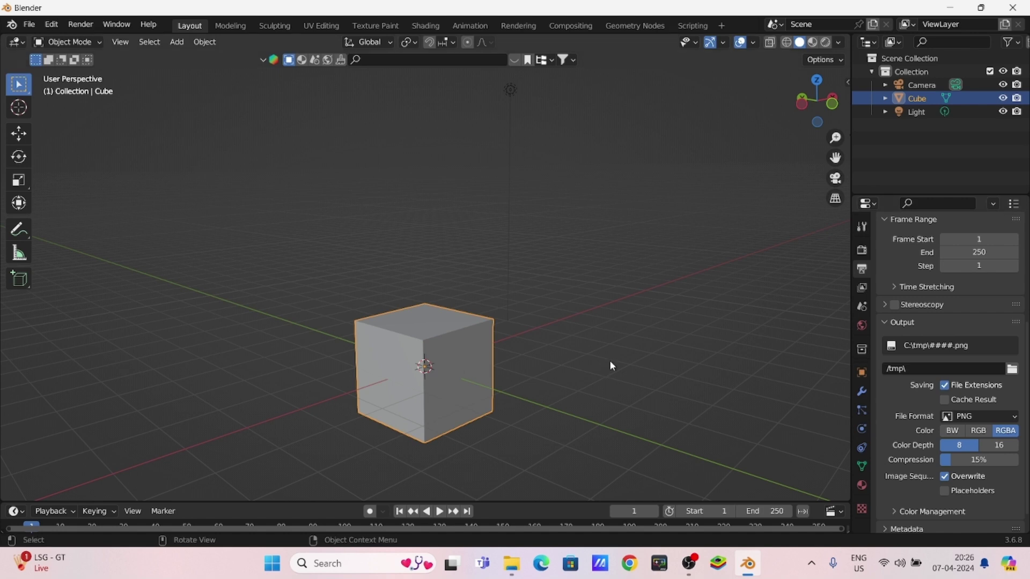
Deselect the cube in the viewport, then select and deselect it repeatedly, ending with nothing selected.
{"action": "middle_click_drag", "start_coordinate": [599, 349], "coordinate": [607, 368], "text": "shift"}
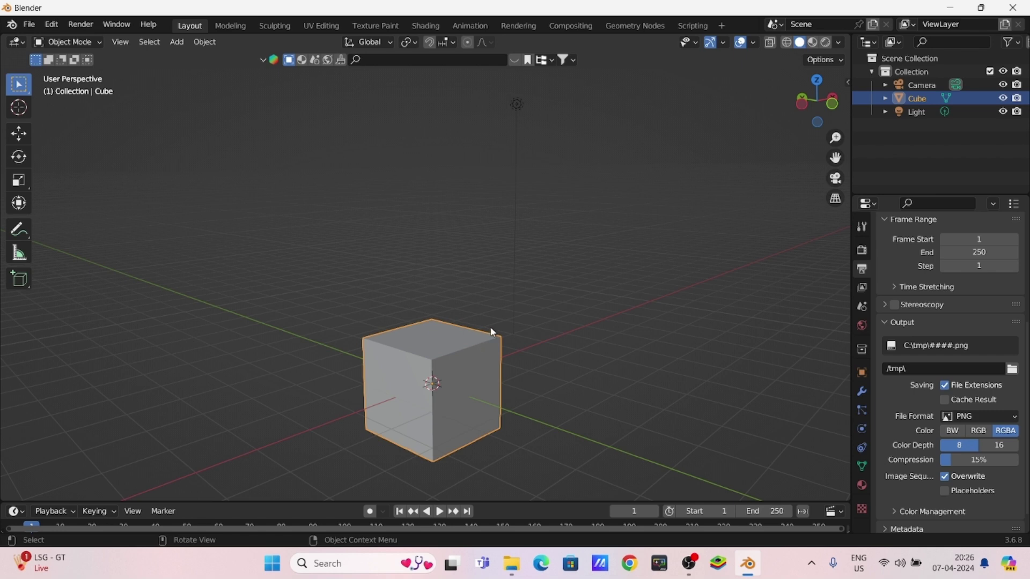
{"action": "middle_click_drag", "start_coordinate": [490, 340], "coordinate": [449, 391]}
{"action": "left_click", "coordinate": [608, 364]}
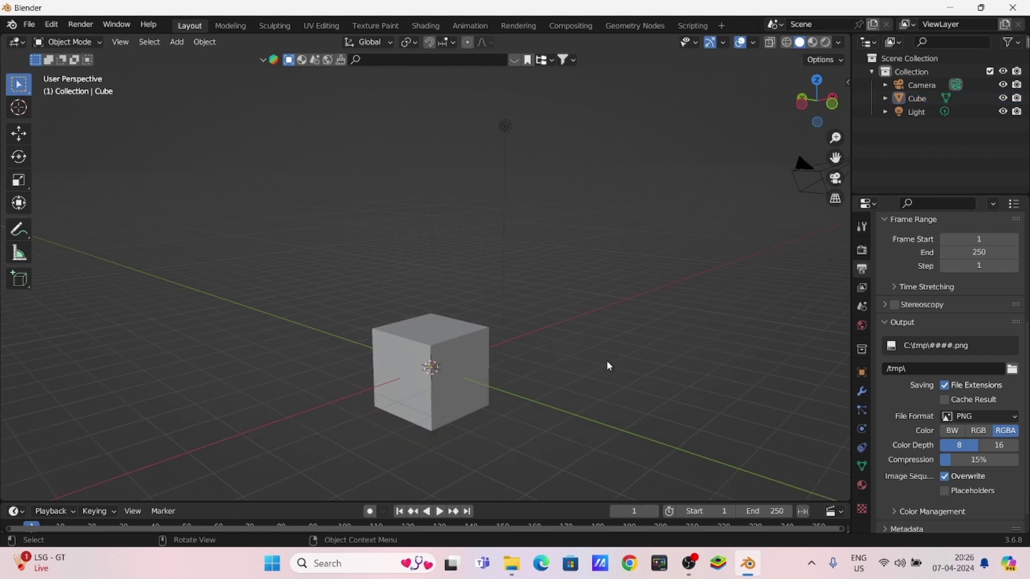
{"action": "left_click", "coordinate": [462, 349]}
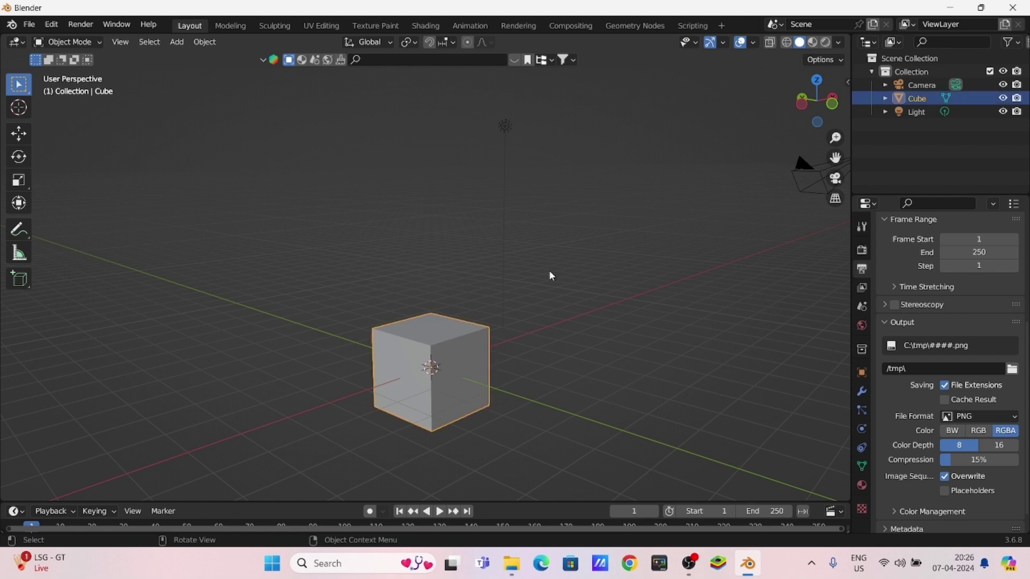
{"action": "left_click", "coordinate": [616, 229]}
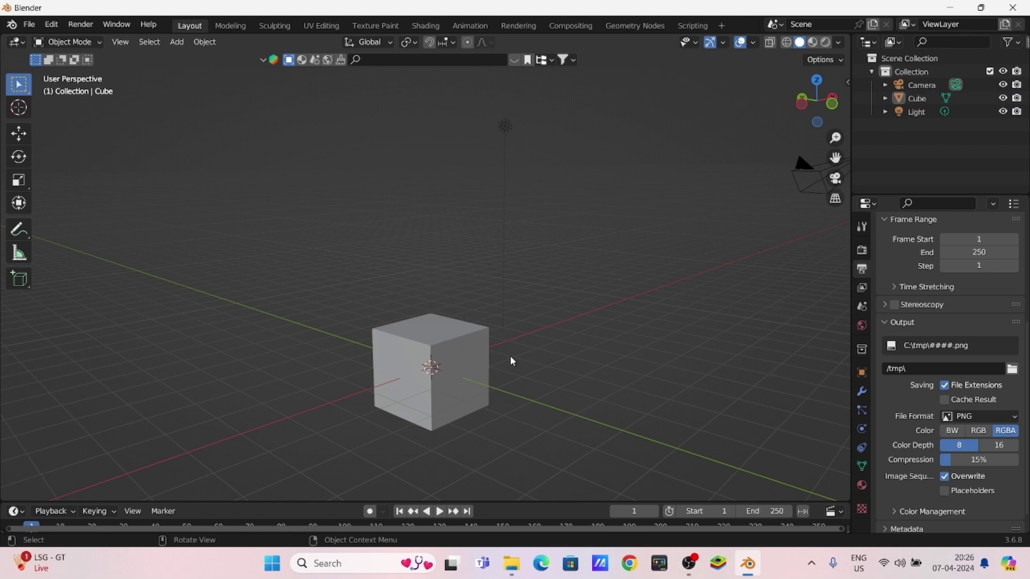
{"action": "left_click", "coordinate": [475, 356]}
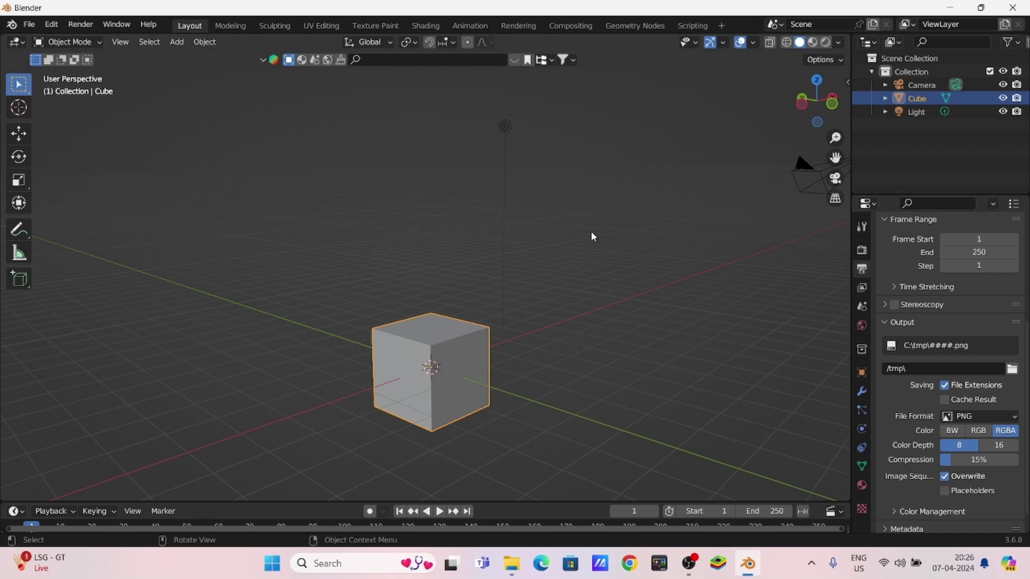
{"action": "left_click", "coordinate": [545, 258]}
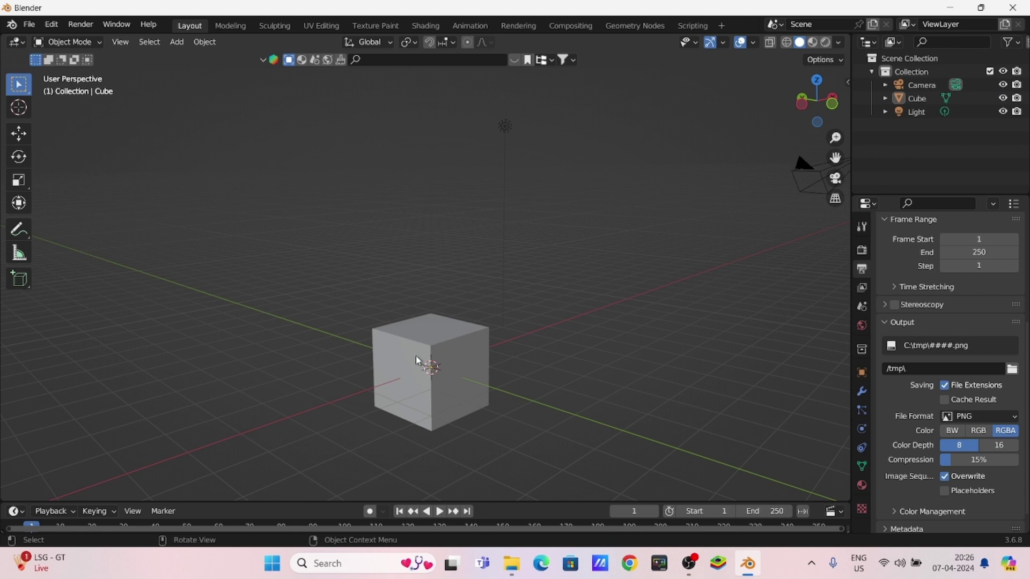
Select the cube, move it freely about 6.39 m away from the origin, and undo the move.
{"action": "middle_click_drag", "start_coordinate": [349, 378], "coordinate": [437, 350]}
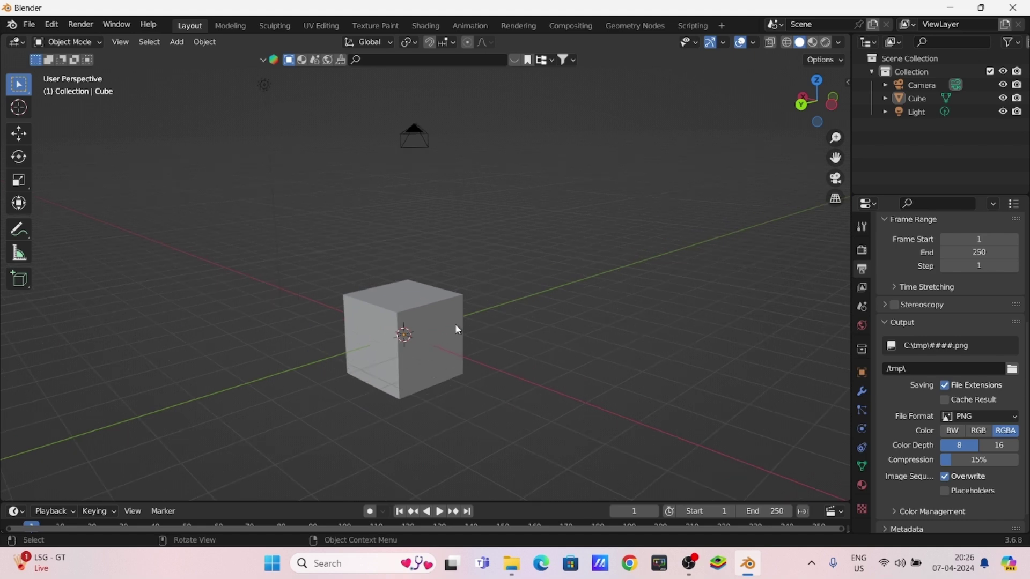
{"action": "left_click", "coordinate": [440, 322]}
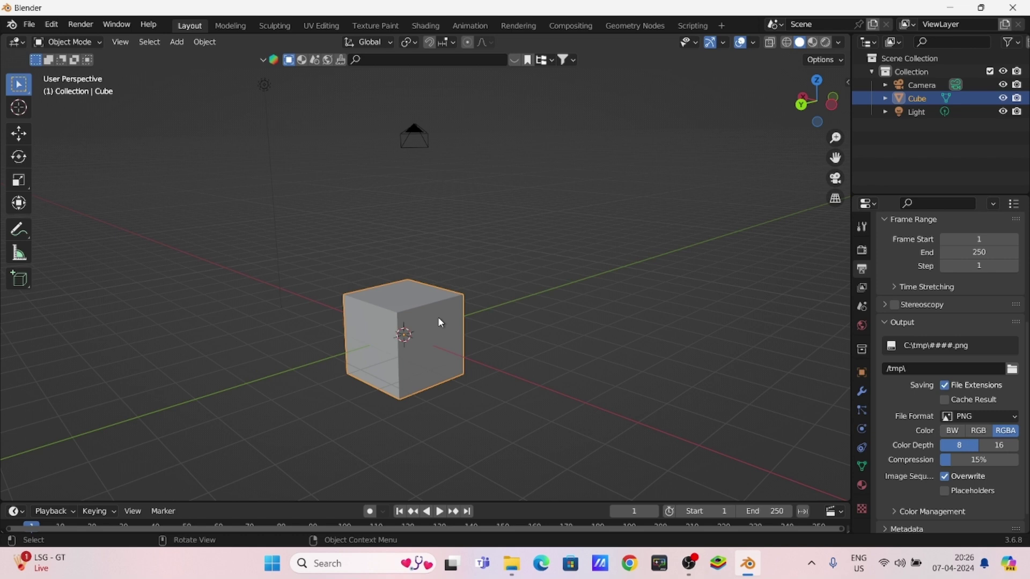
{"action": "key", "text": "g"}
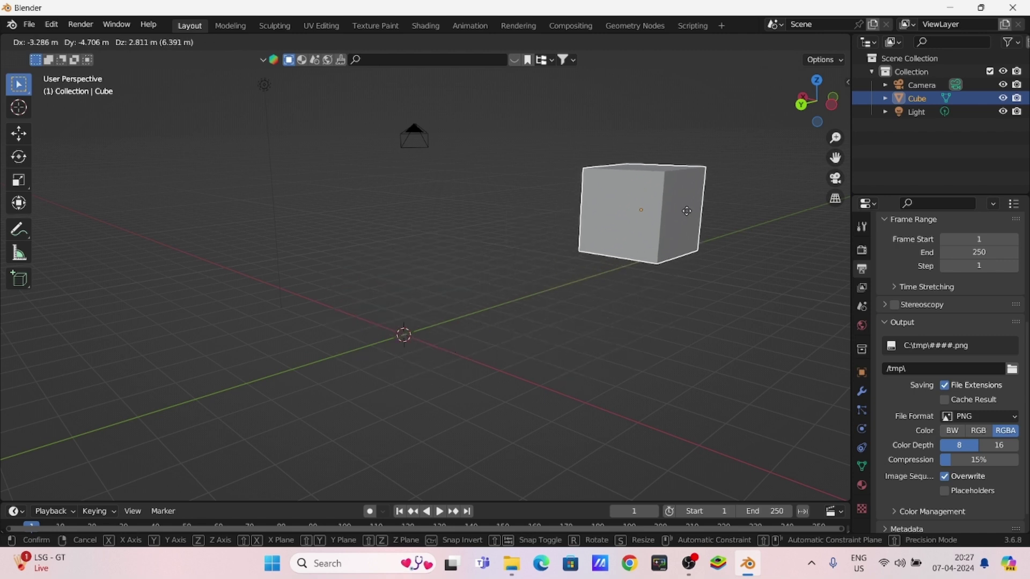
{"action": "left_click", "coordinate": [687, 210]}
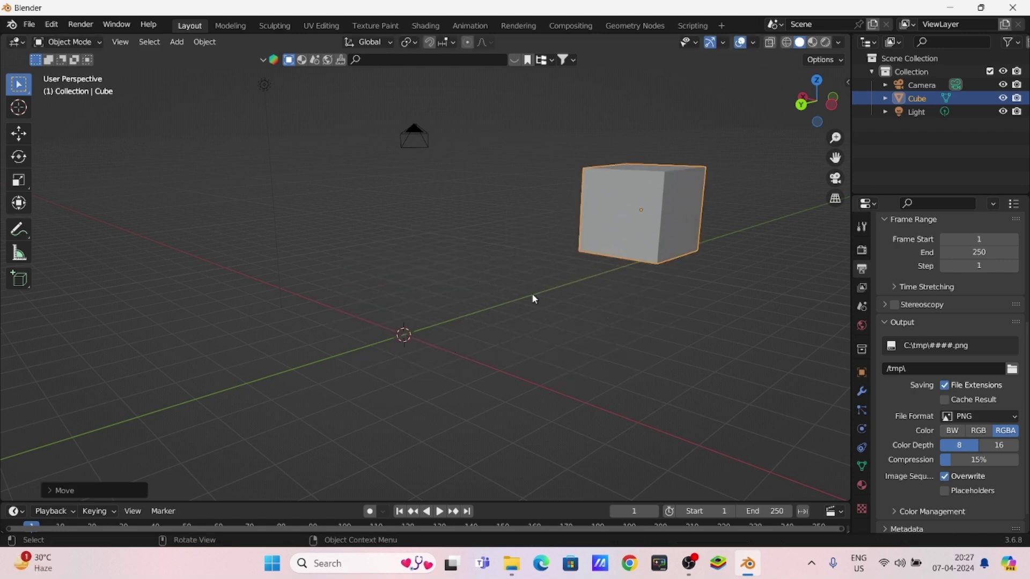
{"action": "key", "text": "ctrl+z"}
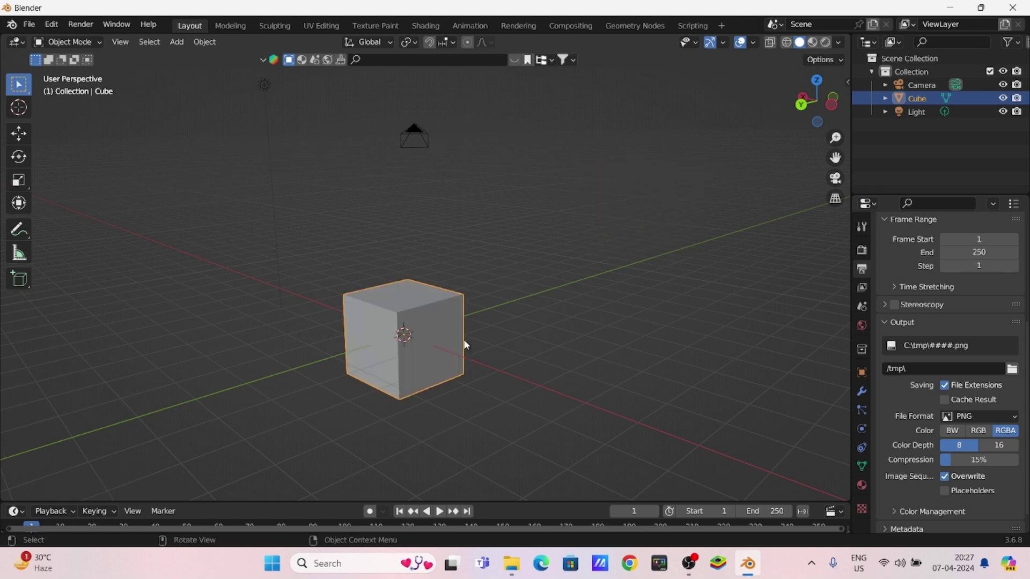
Orbit the viewport around the cube to view it from other angles.
{"action": "middle_click_drag", "start_coordinate": [464, 344], "coordinate": [442, 384]}
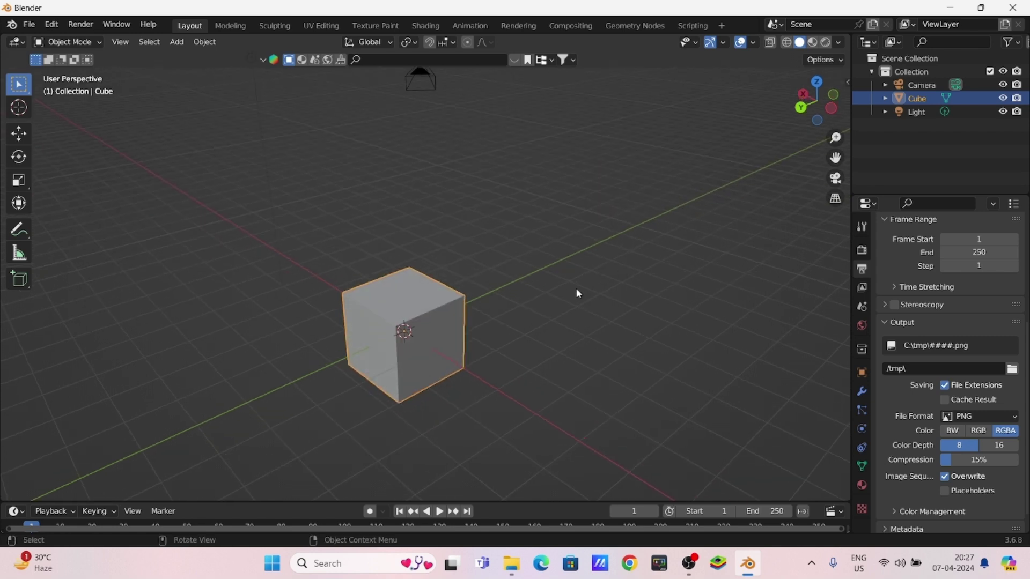
{"action": "middle_click_drag", "start_coordinate": [578, 294], "coordinate": [616, 282]}
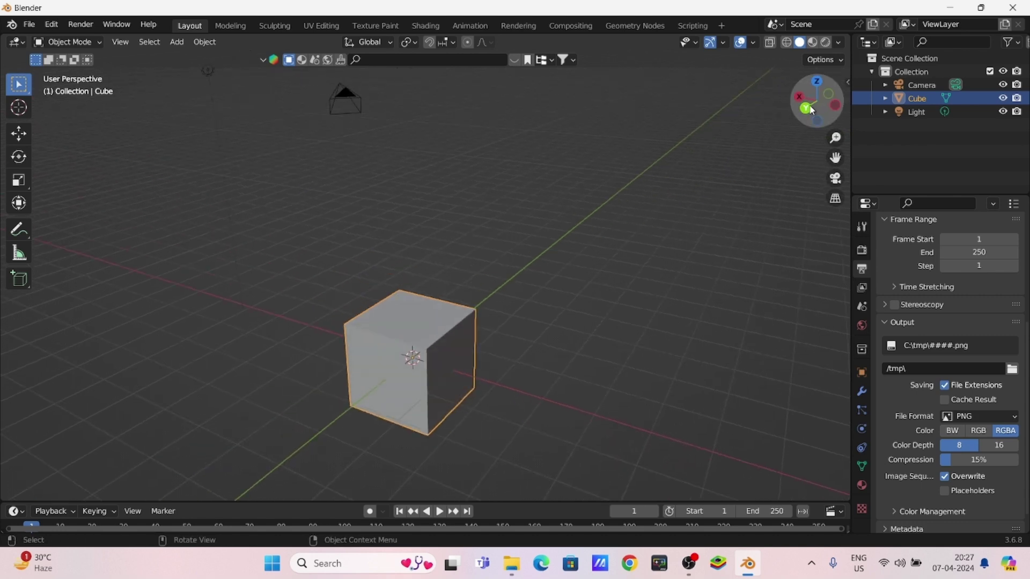
Move the cube about 7 m in the negative direction along the global Y axis.
{"action": "middle_click_drag", "start_coordinate": [543, 323], "coordinate": [622, 269]}
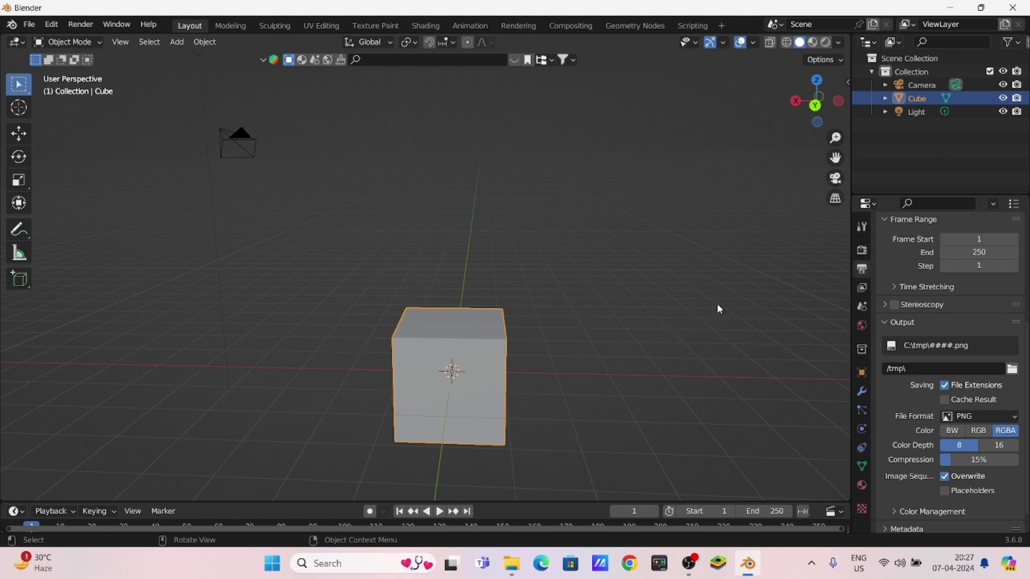
{"action": "middle_click_drag", "start_coordinate": [606, 369], "coordinate": [533, 388]}
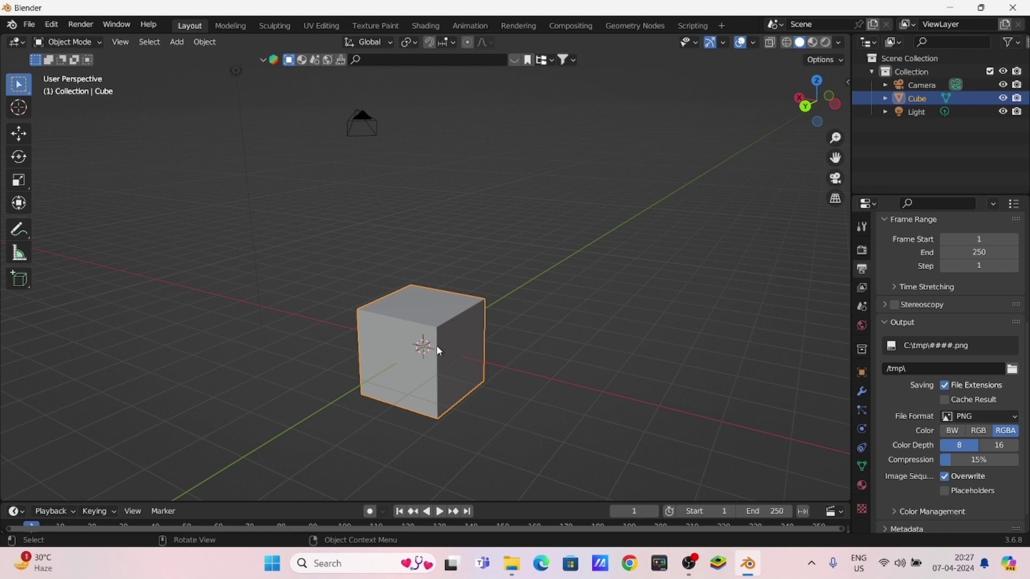
{"action": "key", "text": "g"}
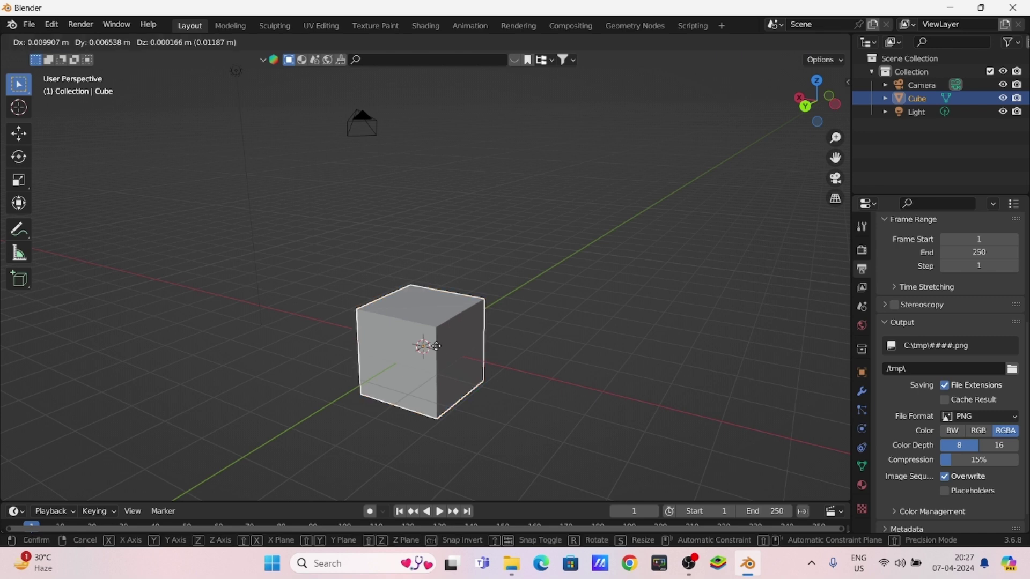
{"action": "key", "text": "y"}
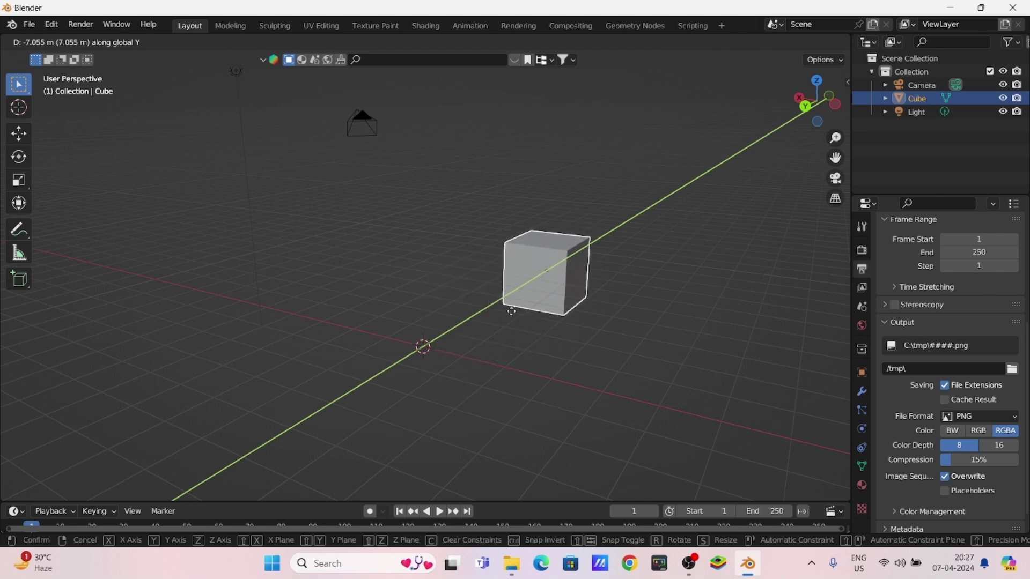
{"action": "left_click", "coordinate": [574, 275]}
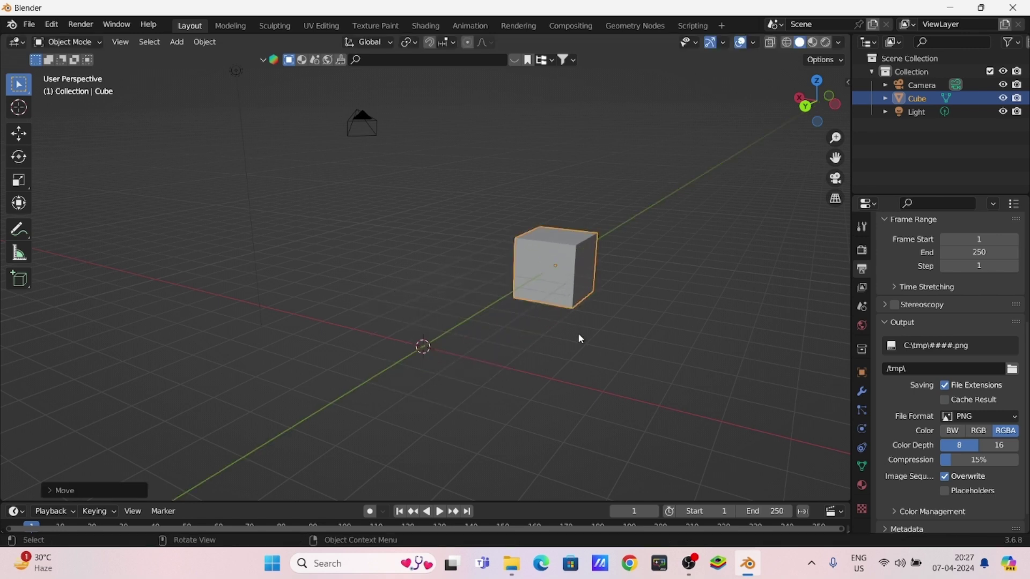
Try moving the cube along the global X axis and along the global Z axis, cancelling each move.
{"action": "middle_click_drag", "start_coordinate": [579, 333], "coordinate": [516, 324]}
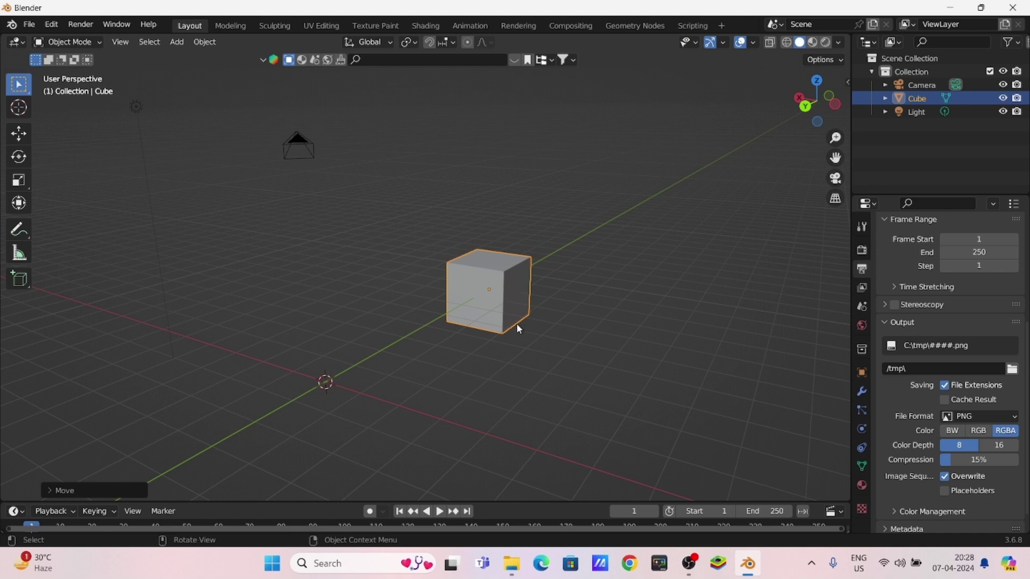
{"action": "scroll", "coordinate": [519, 330], "scroll_direction": "up", "scroll_amount": 2}
{"action": "key", "text": "g"}
{"action": "key", "text": "x"}
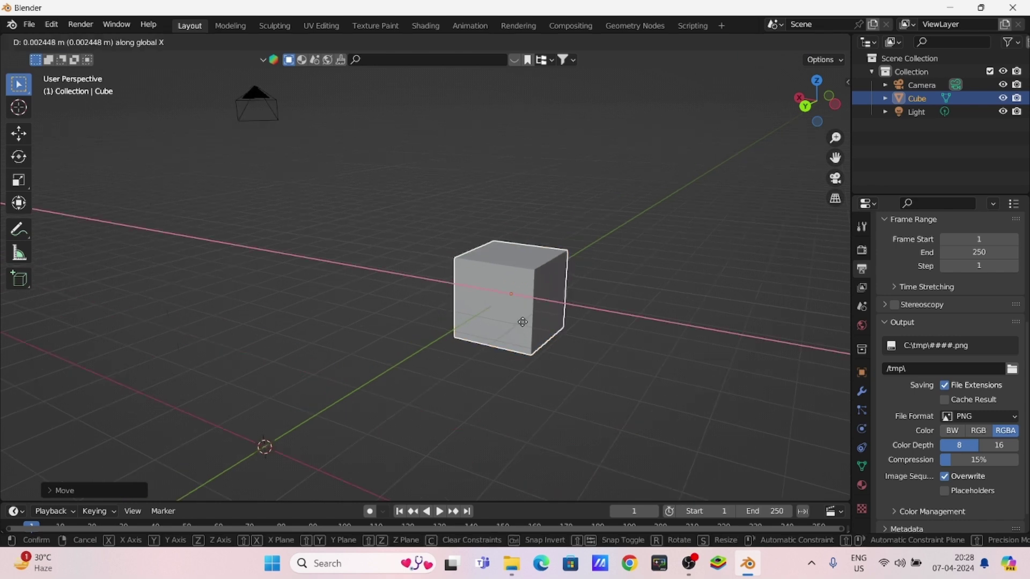
{"action": "right_click", "coordinate": [516, 374]}
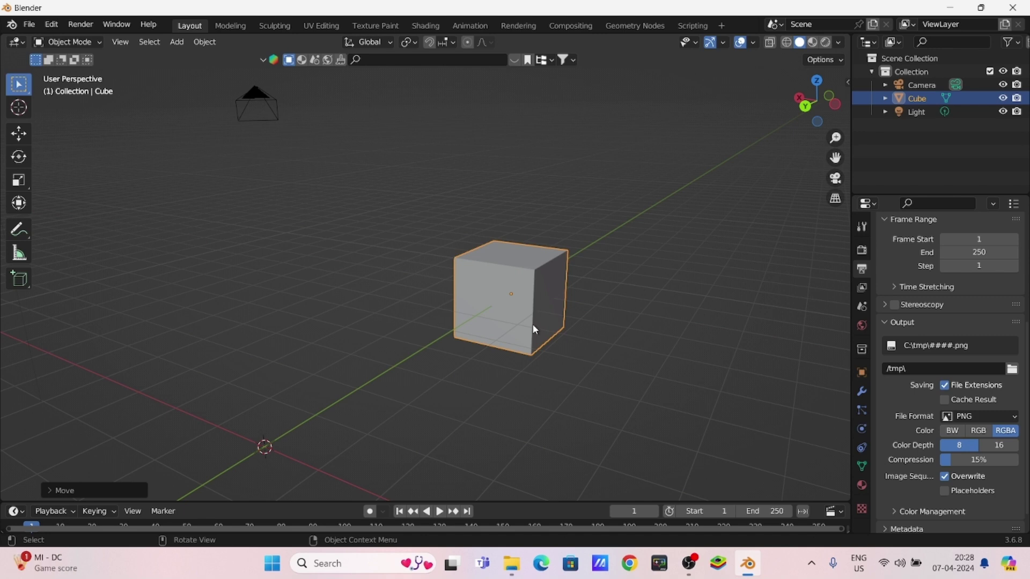
{"action": "key", "text": "g"}
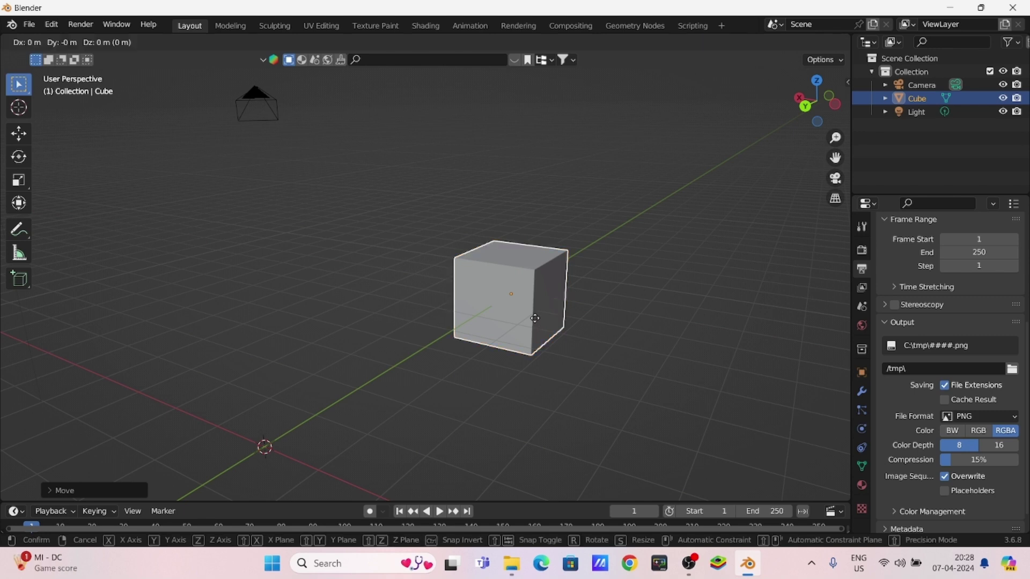
{"action": "key", "text": "z"}
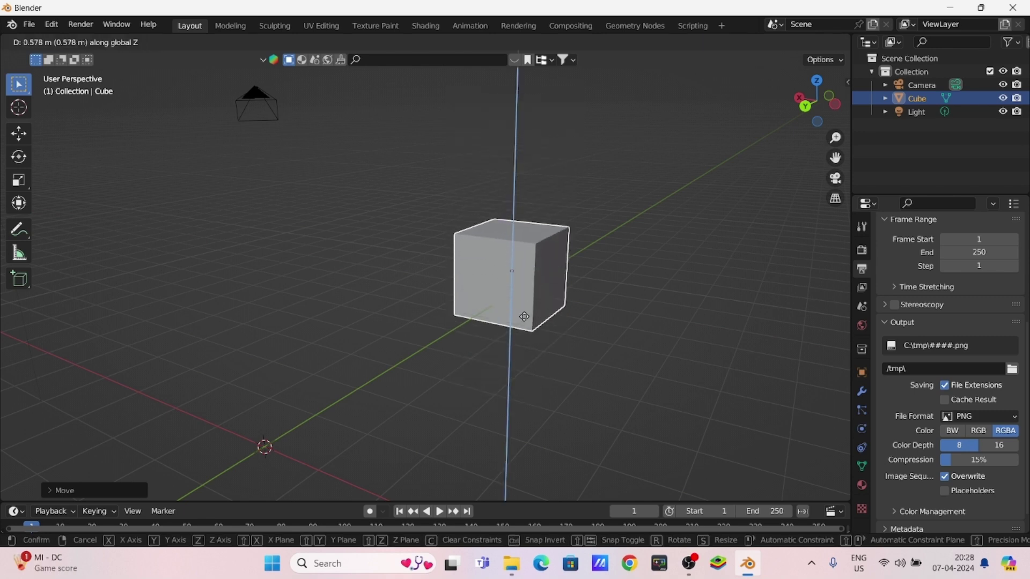
{"action": "left_click", "coordinate": [515, 321]}
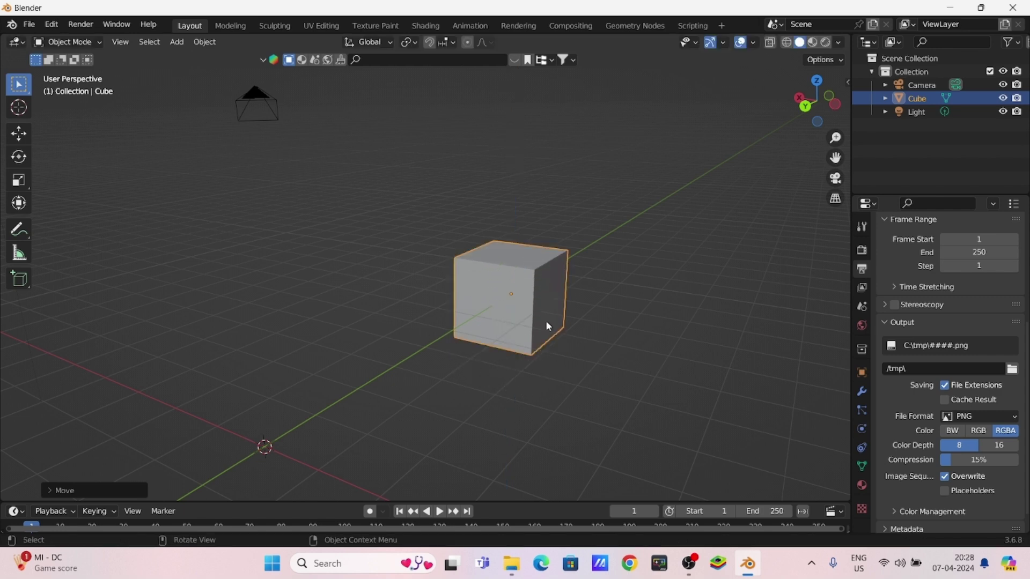
Rotate the cube freely about the view axis twice, cancelling the first rotation and undoing the second.
{"action": "middle_click_drag", "start_coordinate": [531, 326], "coordinate": [421, 350]}
{"action": "scroll", "coordinate": [421, 349], "scroll_direction": "up", "scroll_amount": 3}
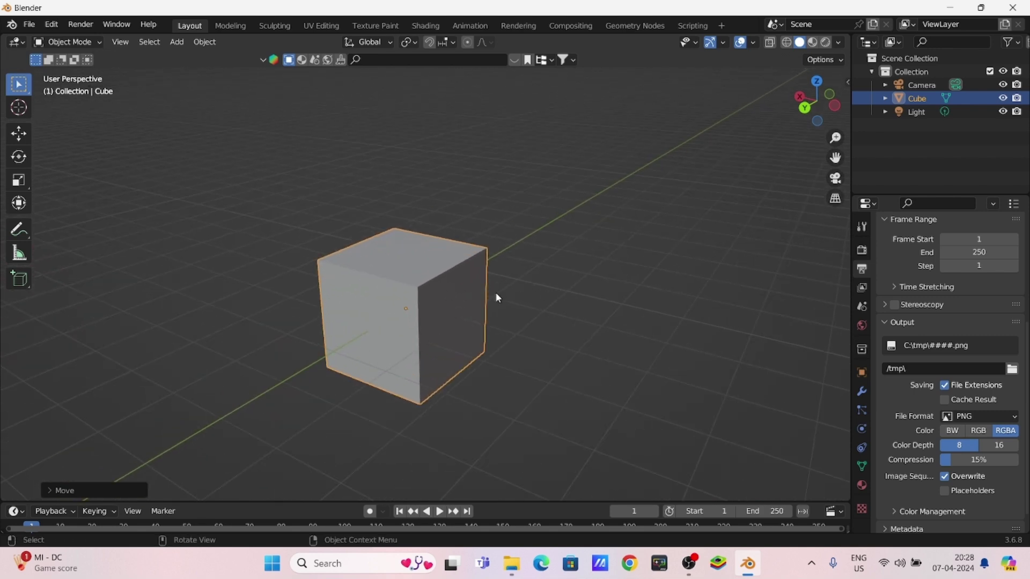
{"action": "left_click", "coordinate": [436, 311]}
{"action": "key", "text": "r"}
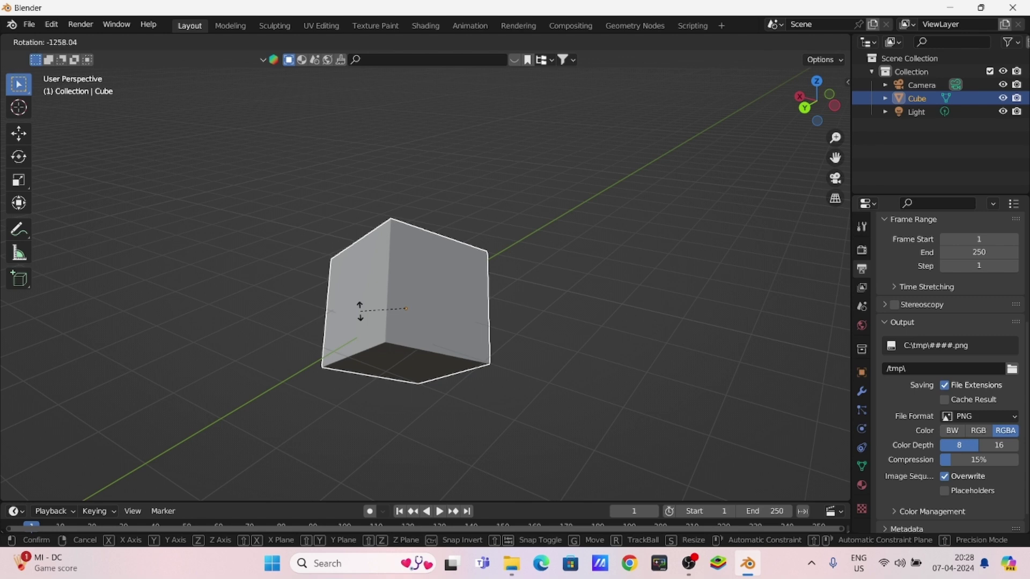
{"action": "right_click", "coordinate": [360, 310]}
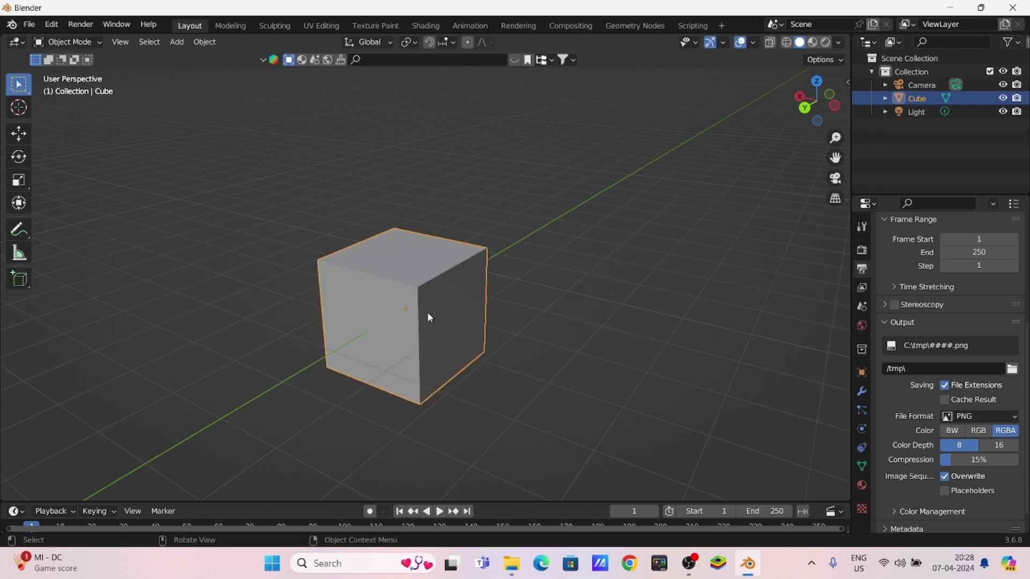
{"action": "key", "text": "r"}
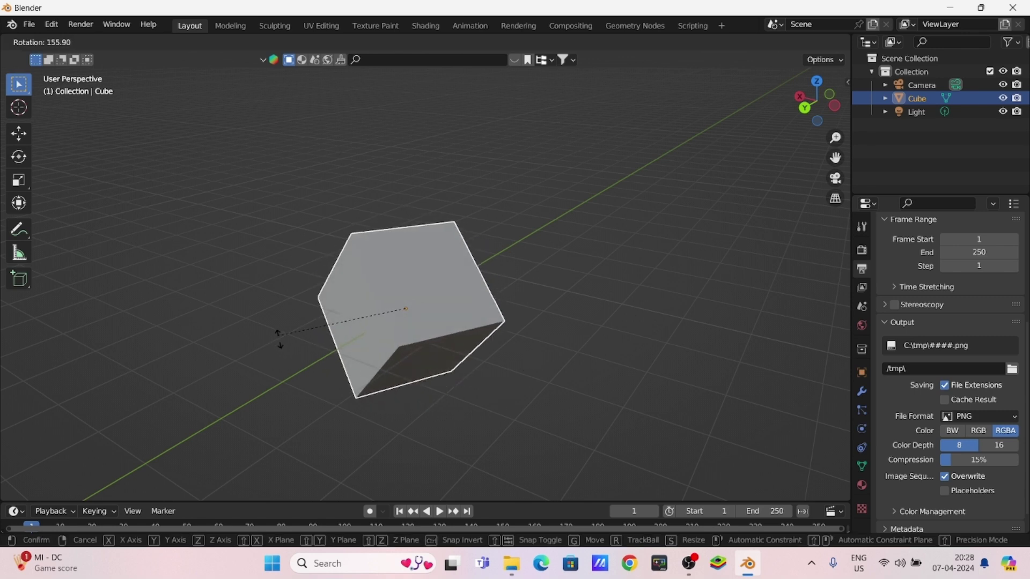
{"action": "left_click", "coordinate": [328, 369]}
{"action": "middle_click_drag", "start_coordinate": [328, 370], "coordinate": [449, 401]}
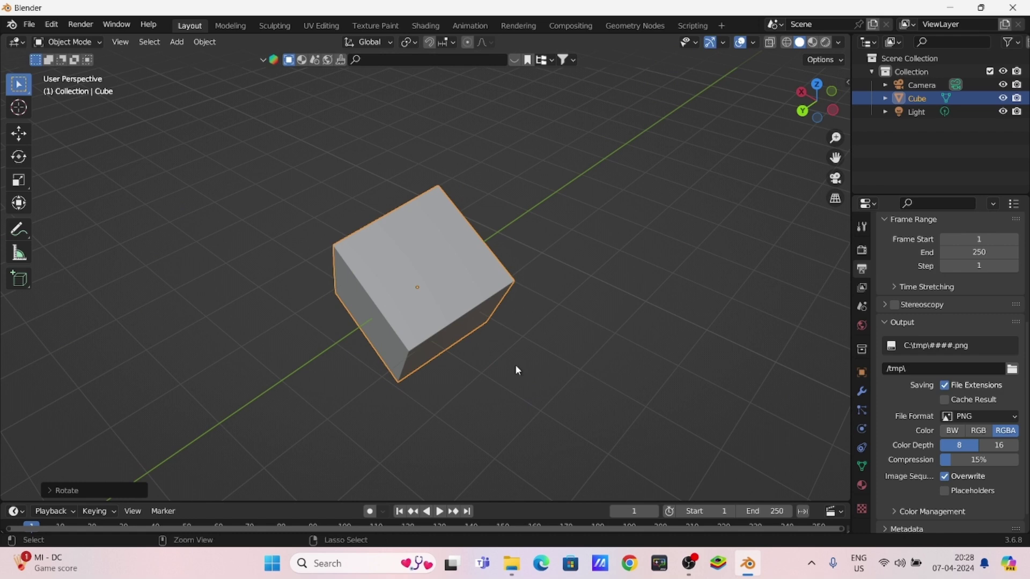
{"action": "key", "text": "ctrl+z"}
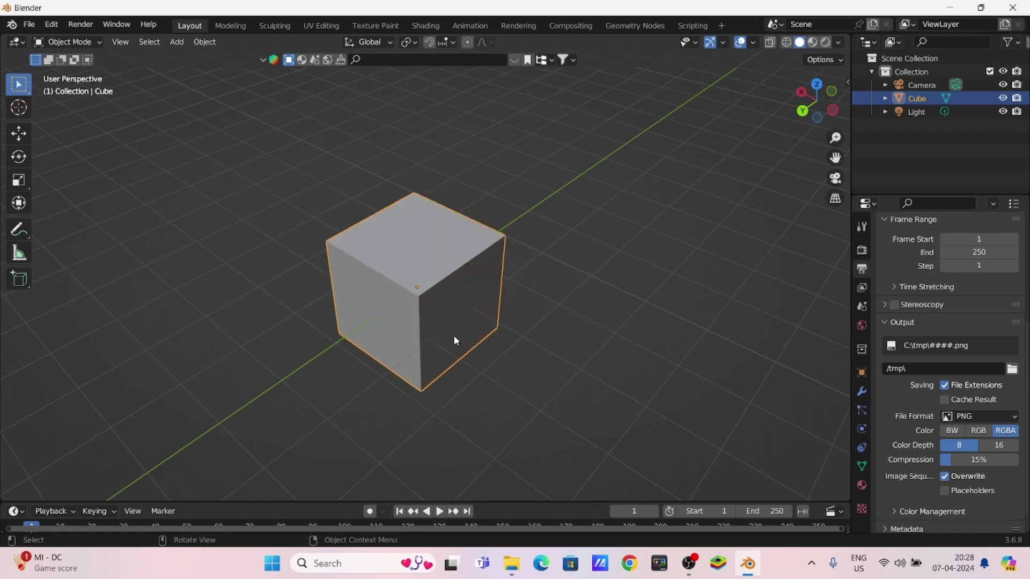
Rotate the cube 45° around the global Y axis, check it from other angles, and undo the rotation.
{"action": "key", "text": "r"}
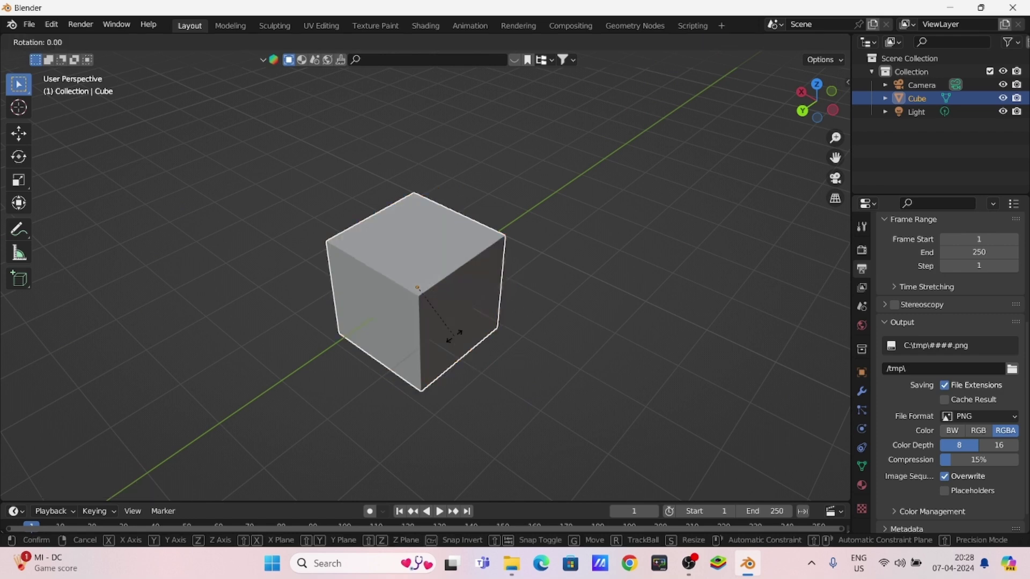
{"action": "key", "text": "y"}
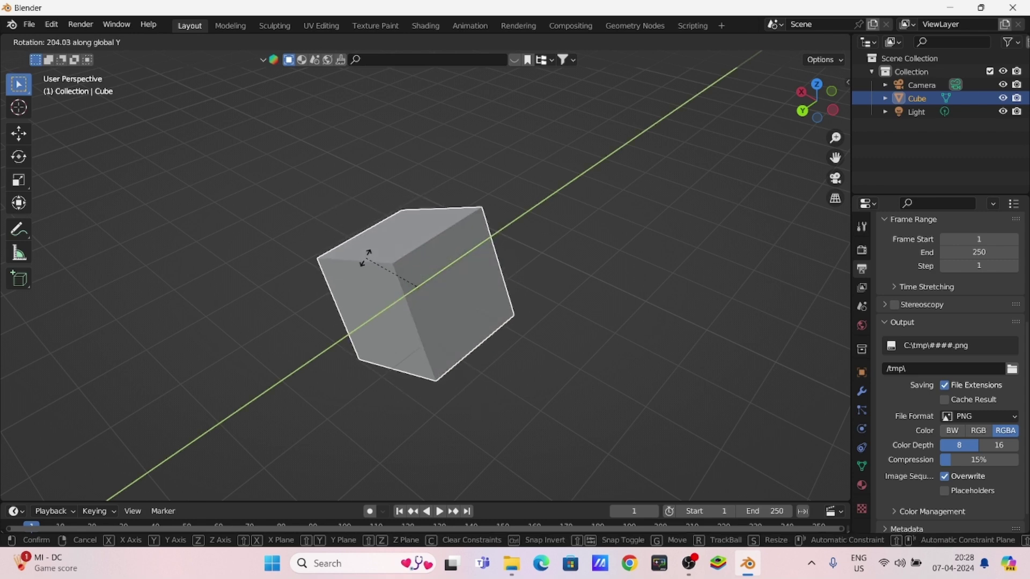
{"action": "type", "text": "45"}
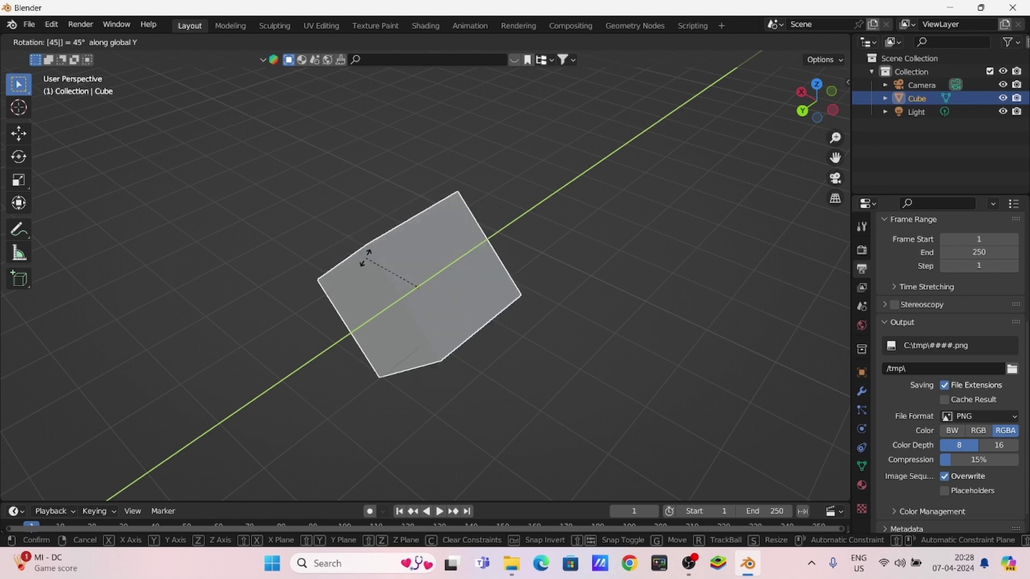
{"action": "key", "text": "Return"}
{"action": "middle_click_drag", "start_coordinate": [372, 265], "coordinate": [464, 265]}
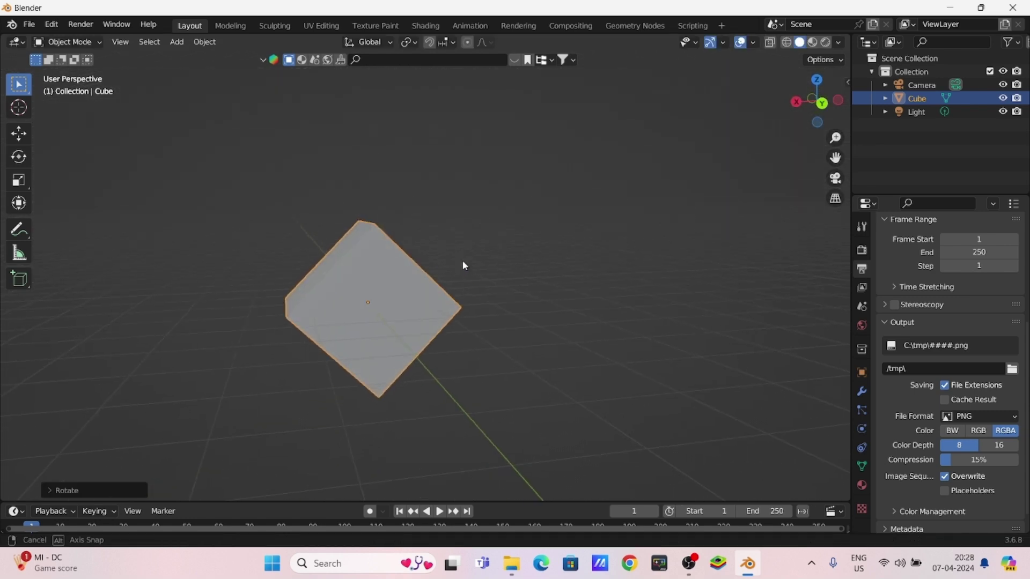
{"action": "middle_click_drag", "start_coordinate": [400, 352], "coordinate": [329, 385]}
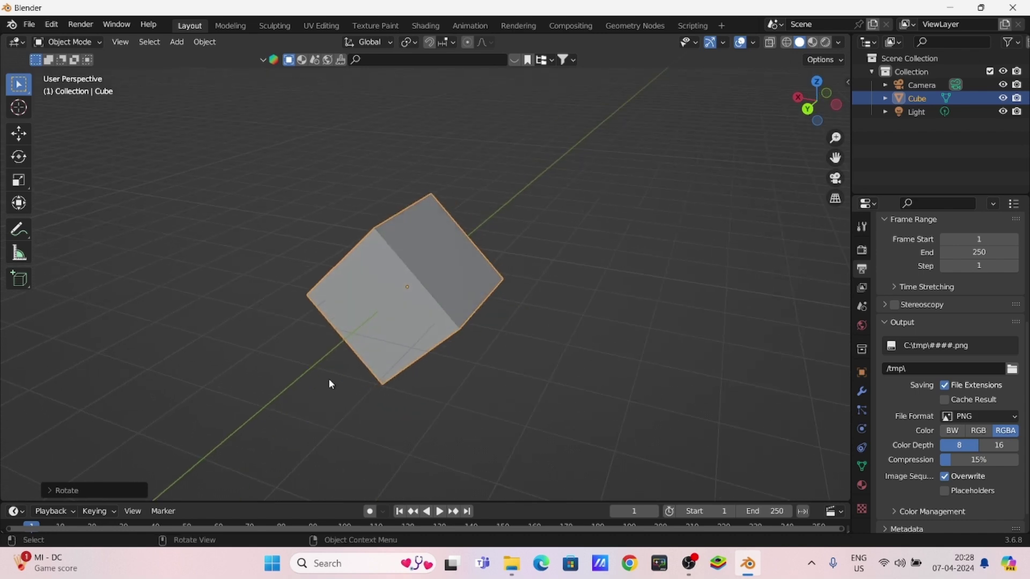
{"action": "key", "text": "ctrl+z"}
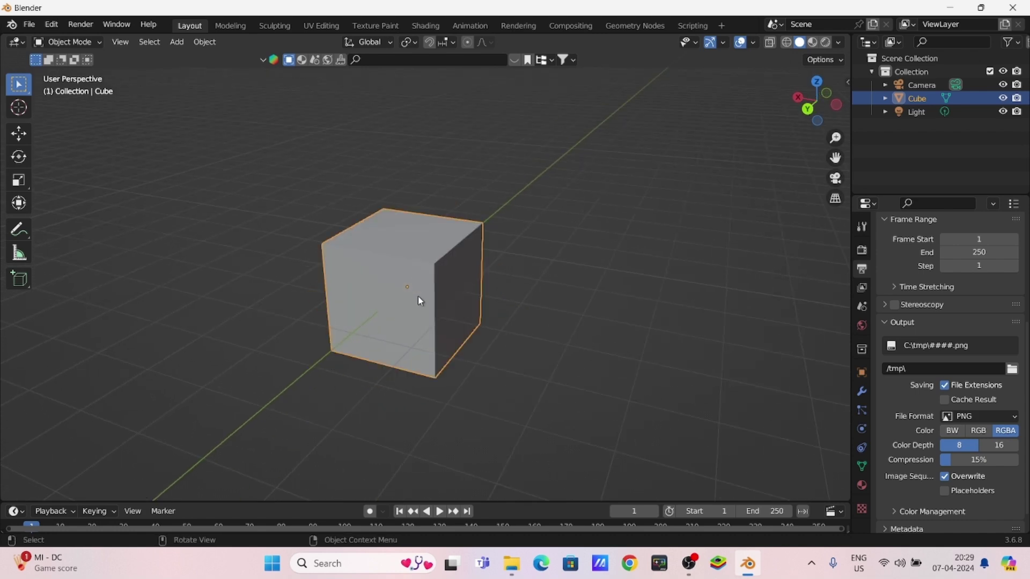
Rotate the cube 50° around the global X axis and undo the rotation.
{"action": "key", "text": "r"}
{"action": "key", "text": "x"}
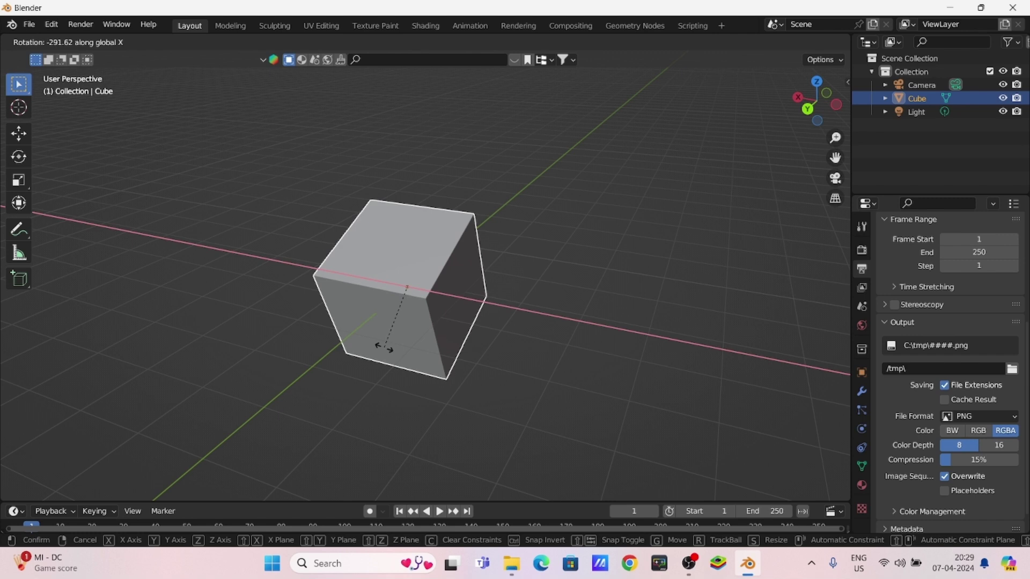
{"action": "type", "text": "5"}
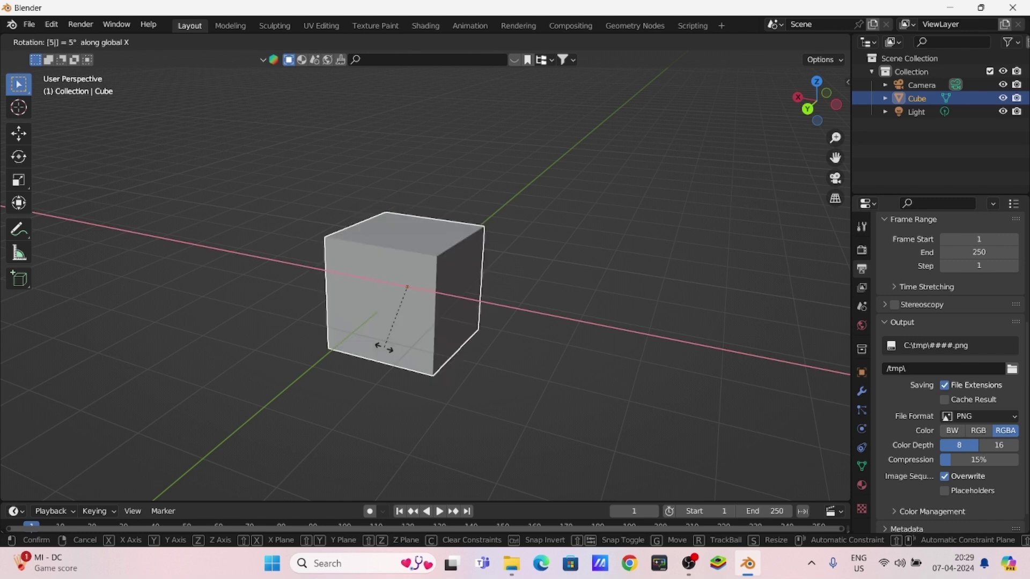
{"action": "type", "text": "0"}
{"action": "key", "text": "Return"}
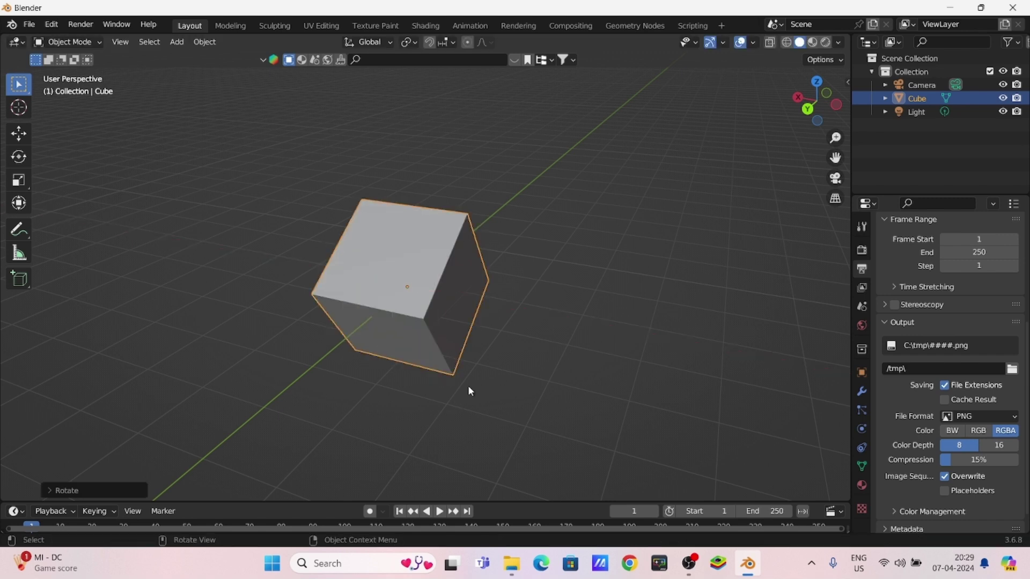
{"action": "middle_click_drag", "start_coordinate": [468, 387], "coordinate": [428, 387]}
{"action": "key", "text": "ctrl+z"}
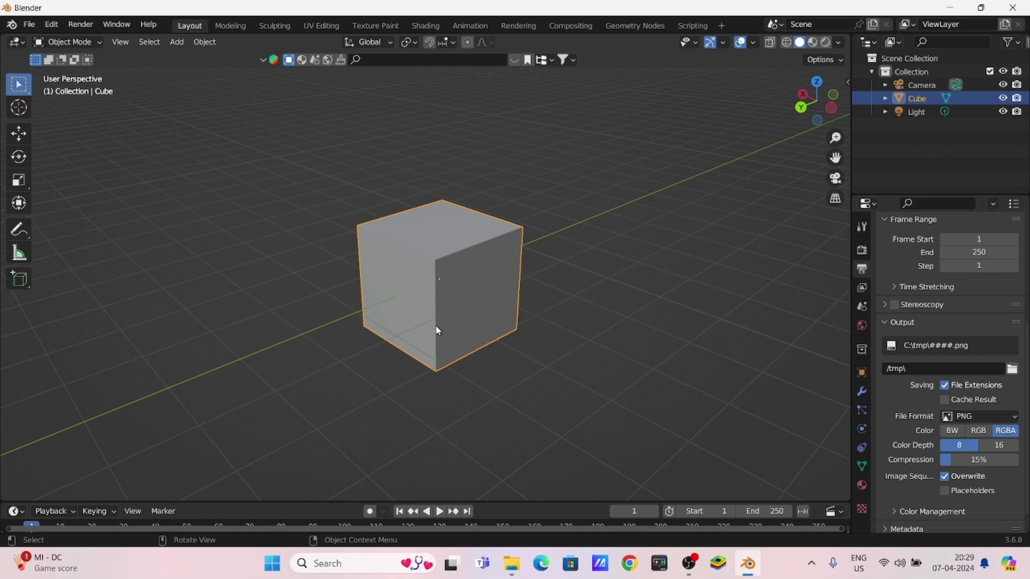
Start and cancel a free move, scale the cube up uniformly, and undo the scaling.
{"action": "key", "text": "g"}
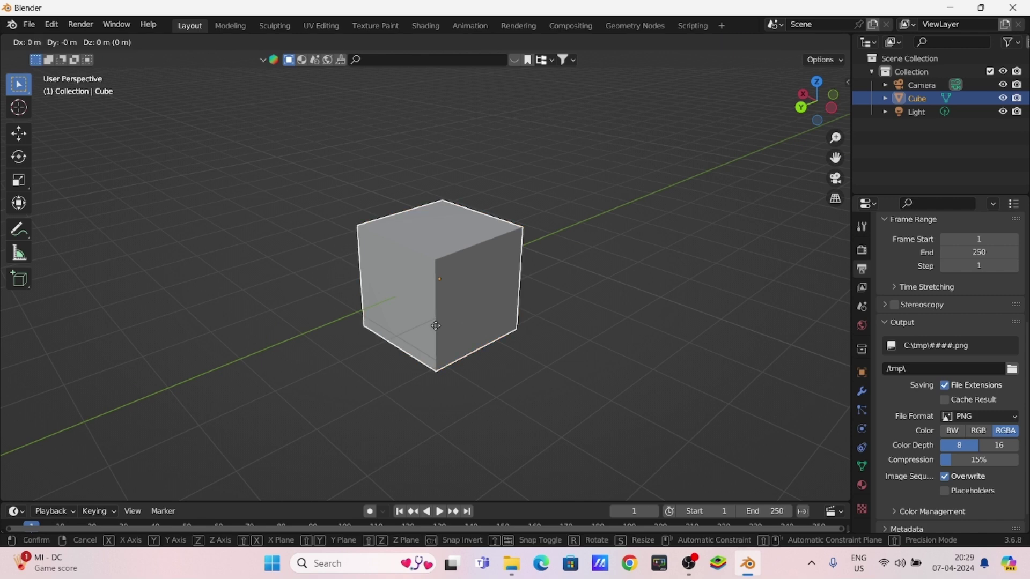
{"action": "key", "text": "Escape"}
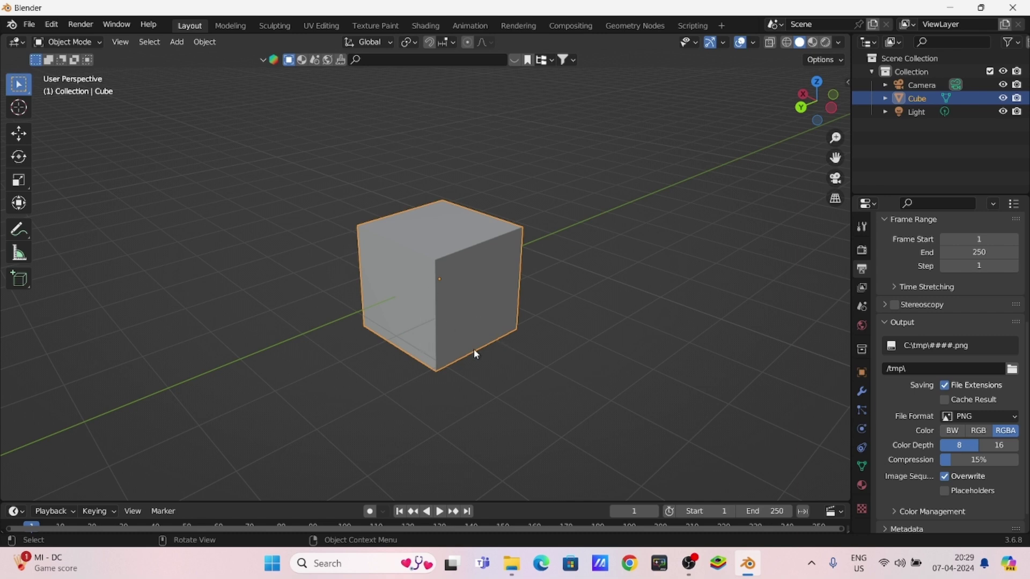
{"action": "key", "text": "s"}
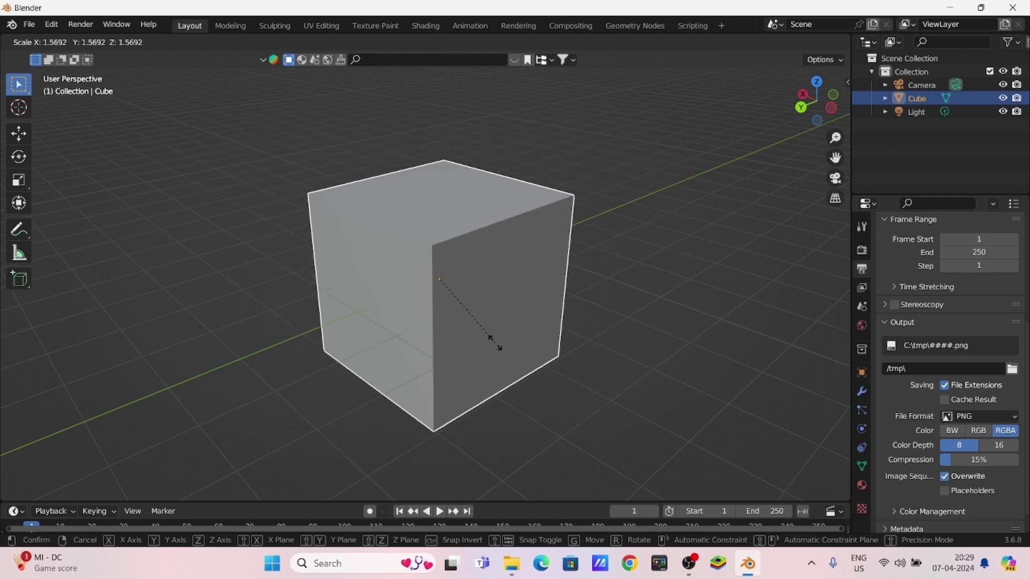
{"action": "left_click", "coordinate": [552, 370]}
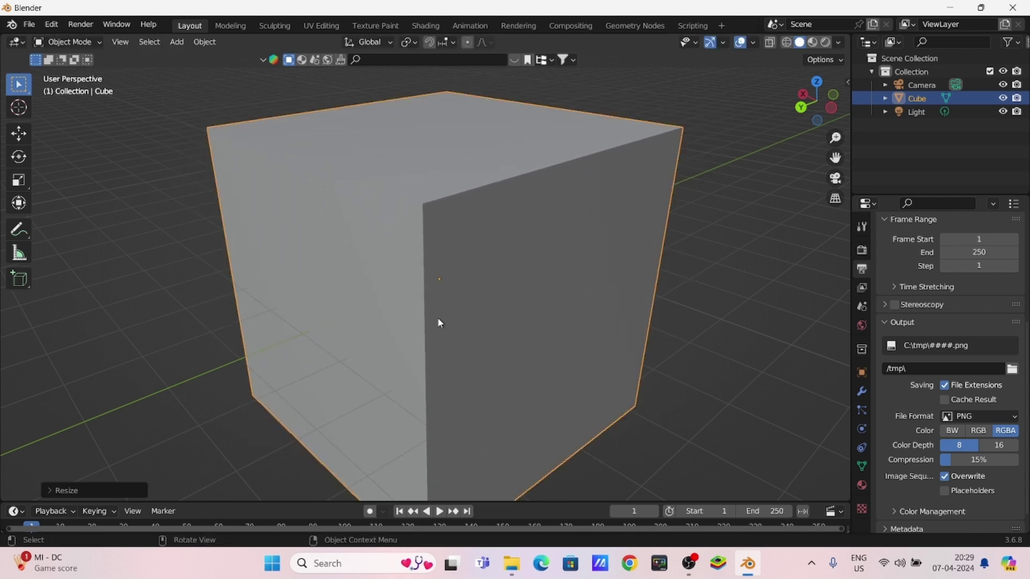
{"action": "key", "text": "ctrl+z"}
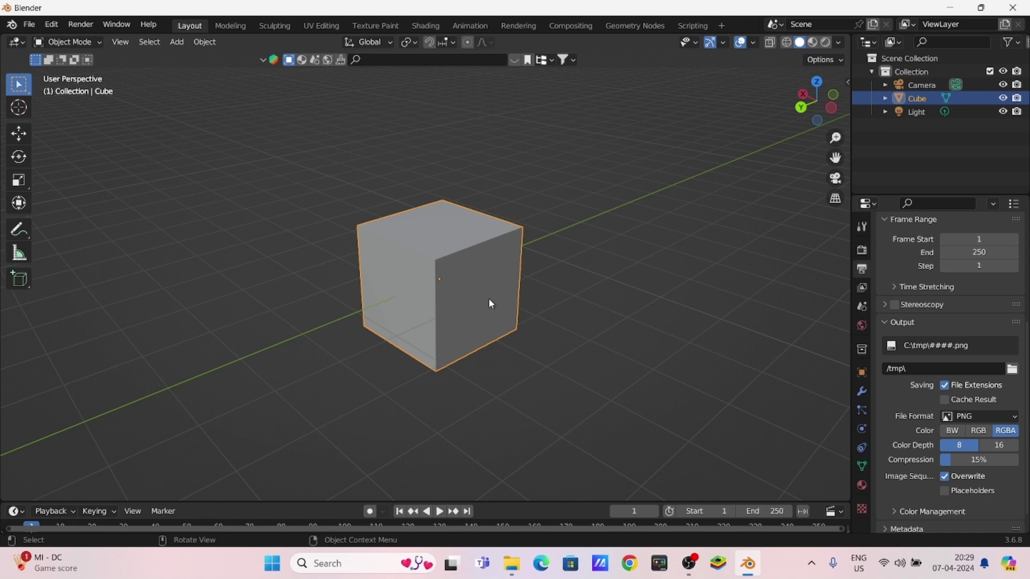
Try scaling the cube along the global Y axis and along the global Z axis, cancelling each attempt.
{"action": "key", "text": "s"}
{"action": "key", "text": "y"}
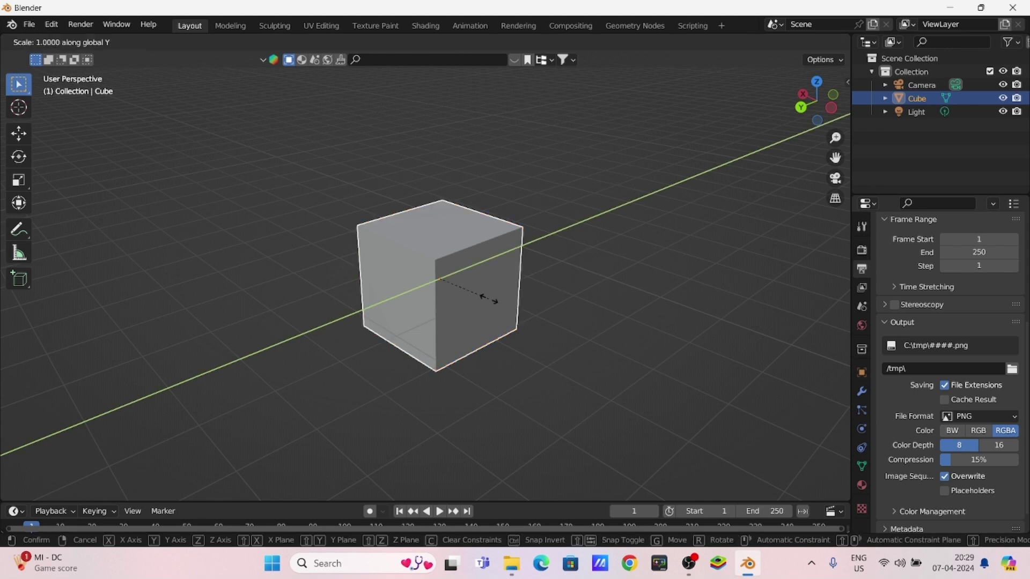
{"action": "right_click", "coordinate": [529, 349]}
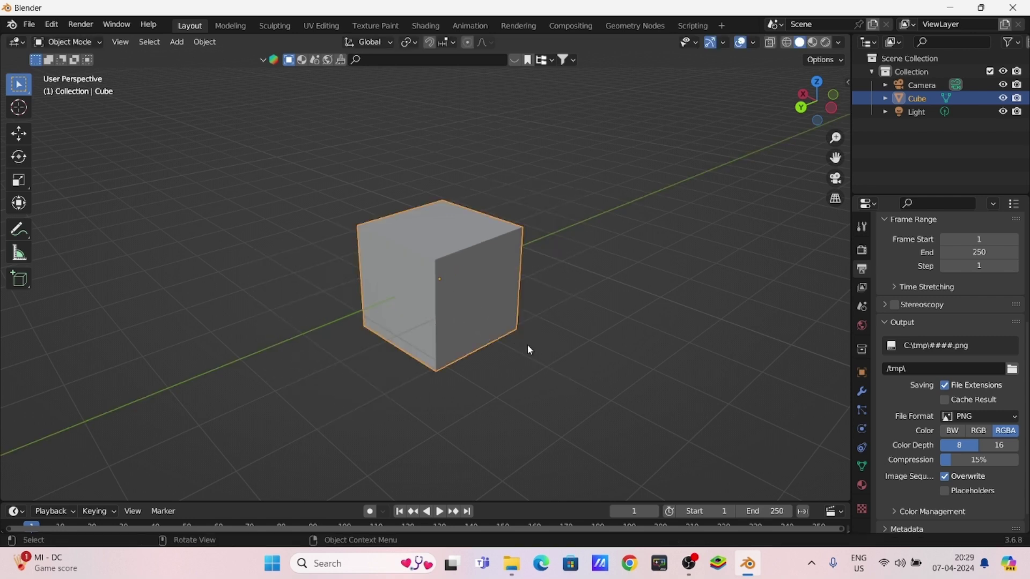
{"action": "key", "text": "s"}
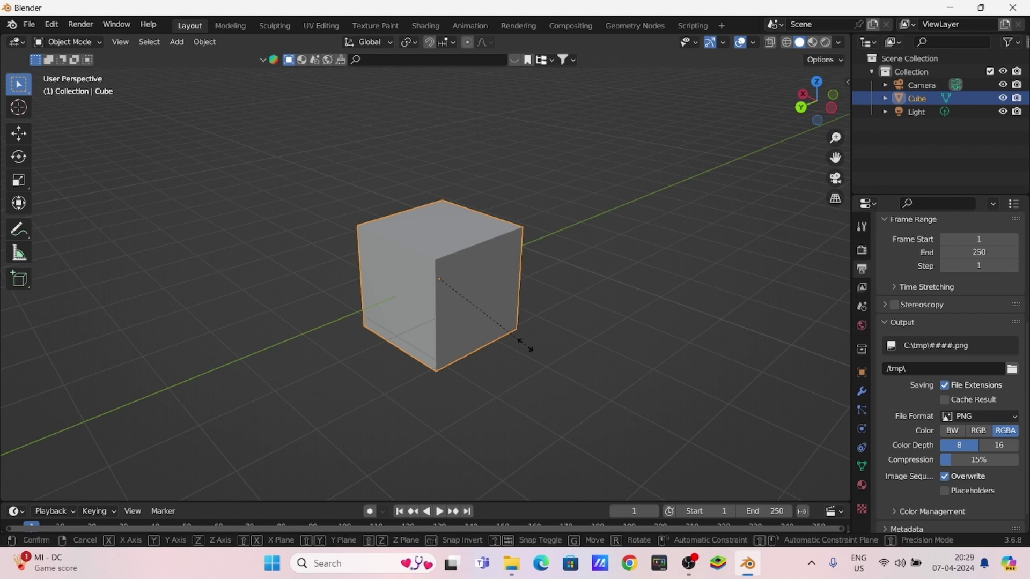
{"action": "key", "text": "z"}
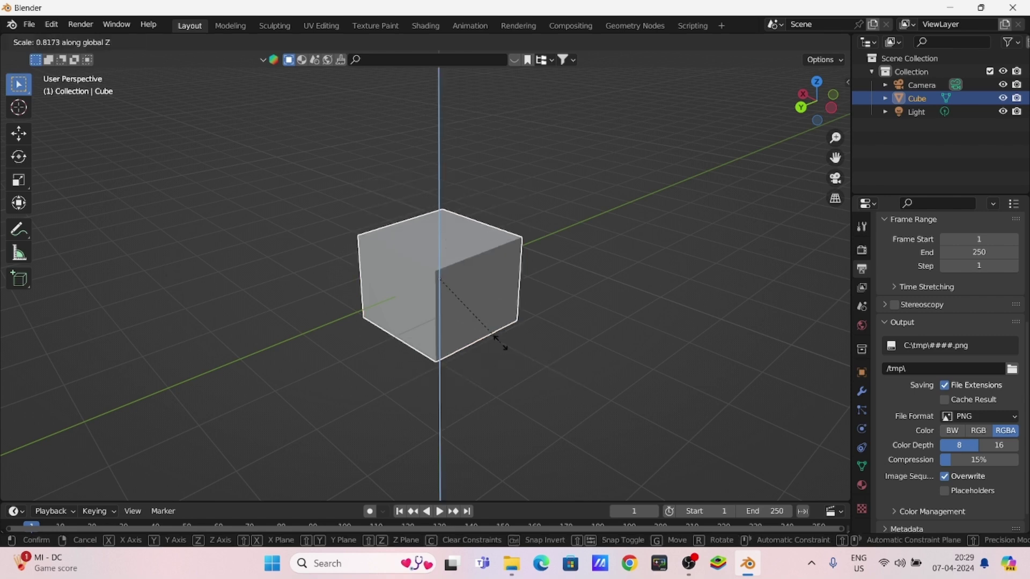
{"action": "right_click", "coordinate": [655, 385]}
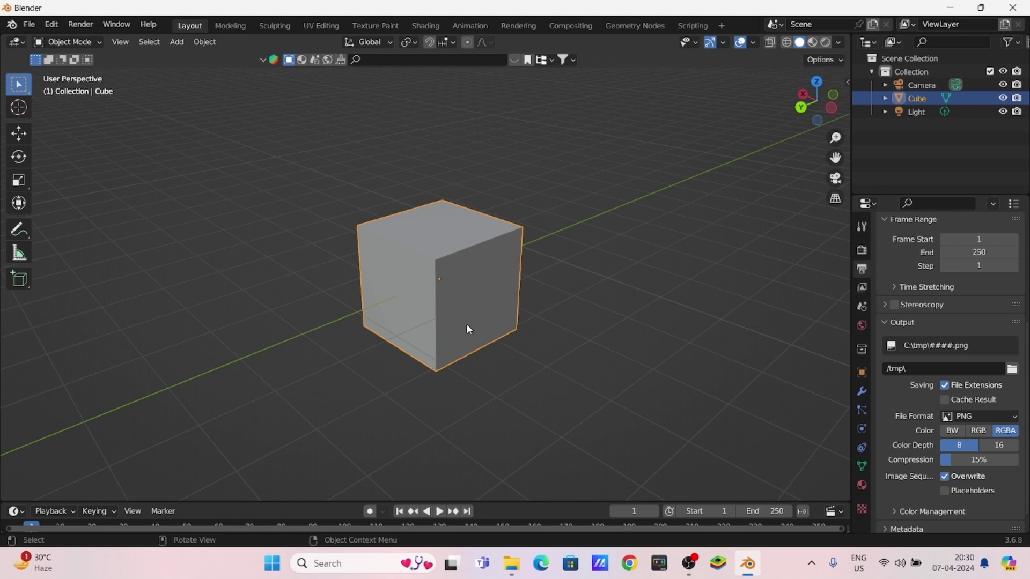
Duplicate the cube and place the copy along the global Y axis, leaving a small gap beside the original.
{"action": "left_click", "coordinate": [549, 283]}
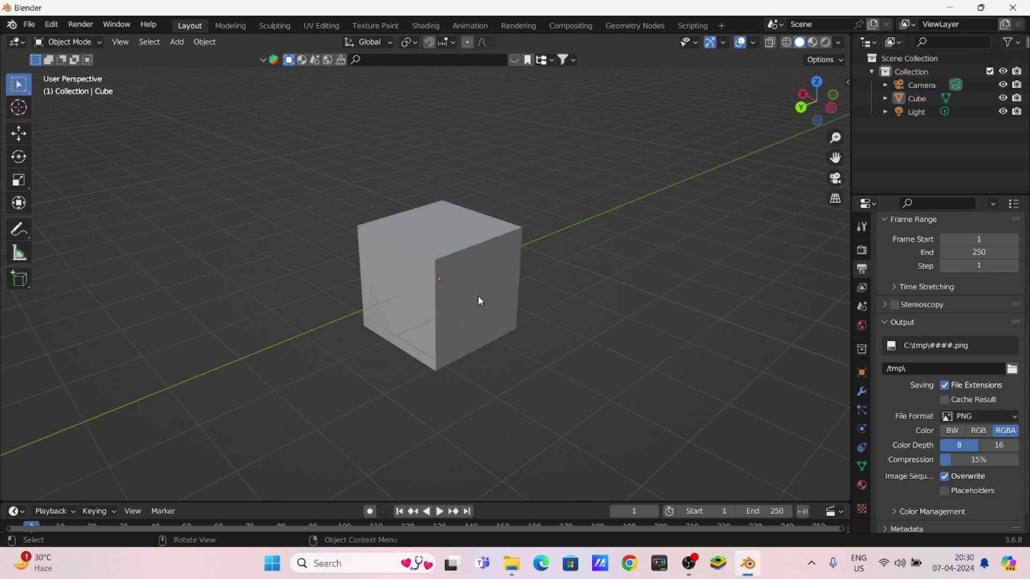
{"action": "left_click", "coordinate": [479, 299]}
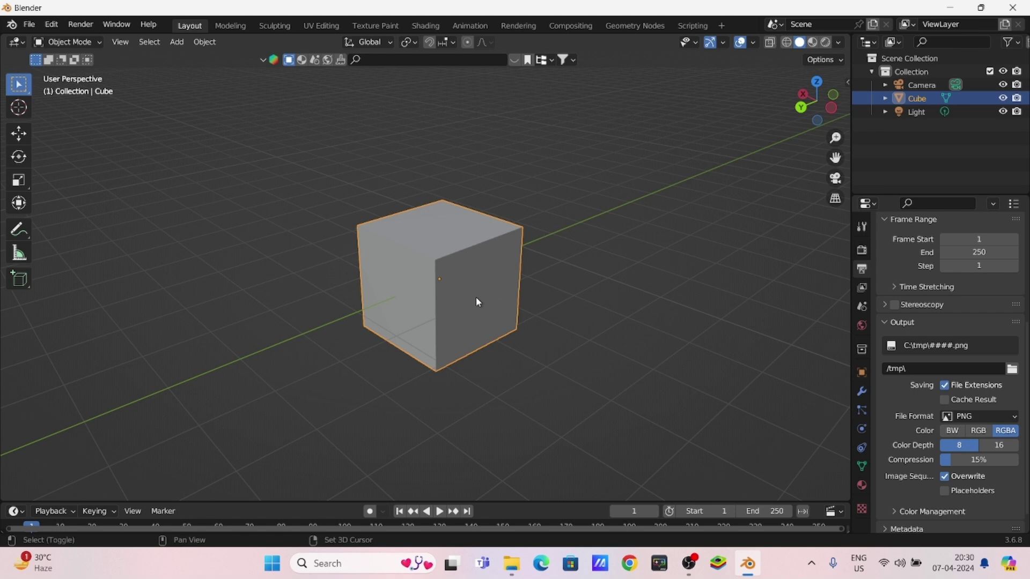
{"action": "key", "text": "shift+d"}
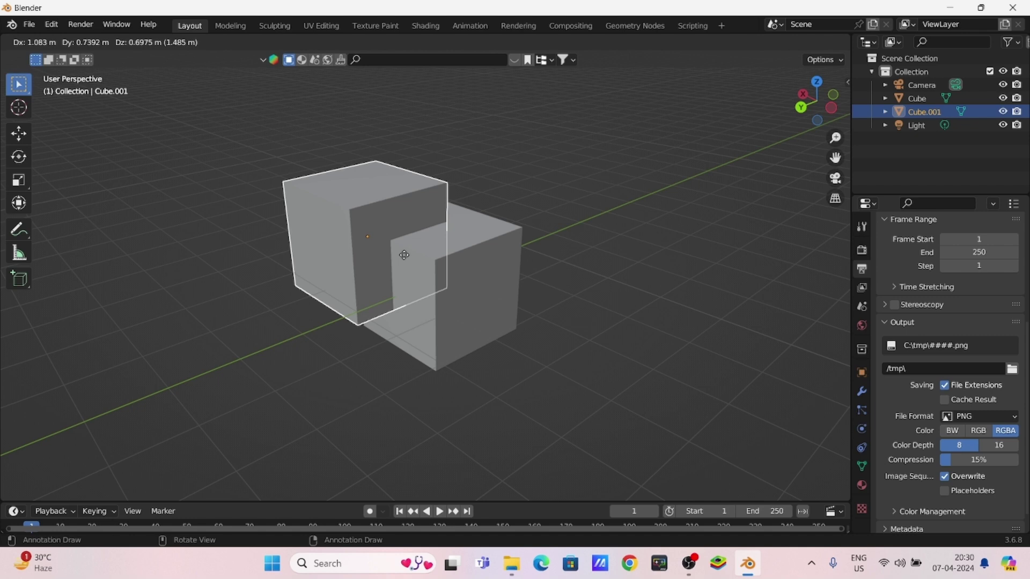
{"action": "key", "text": "y"}
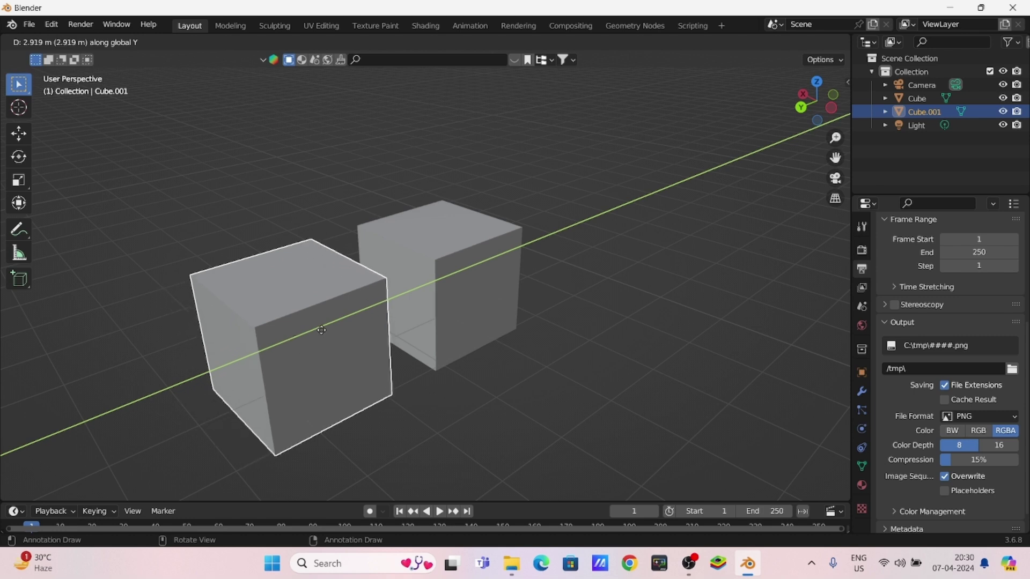
{"action": "left_click", "coordinate": [336, 316]}
Examine the two cubes' alignment and spacing in the front, top and right orthographic views and from several perspective angles.
{"action": "middle_click_drag", "start_coordinate": [429, 339], "coordinate": [346, 429]}
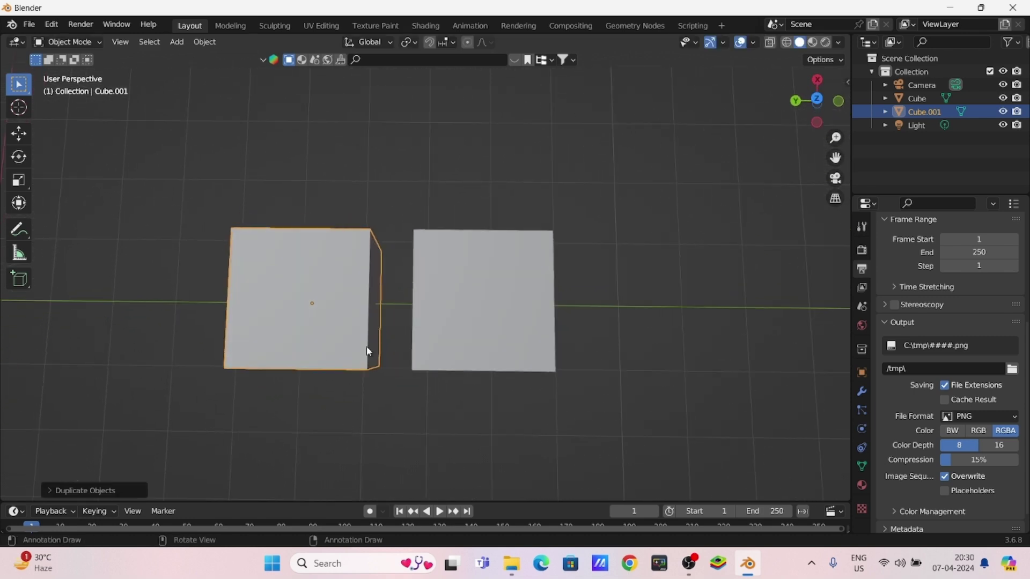
{"action": "middle_click_drag", "start_coordinate": [375, 359], "coordinate": [418, 335]}
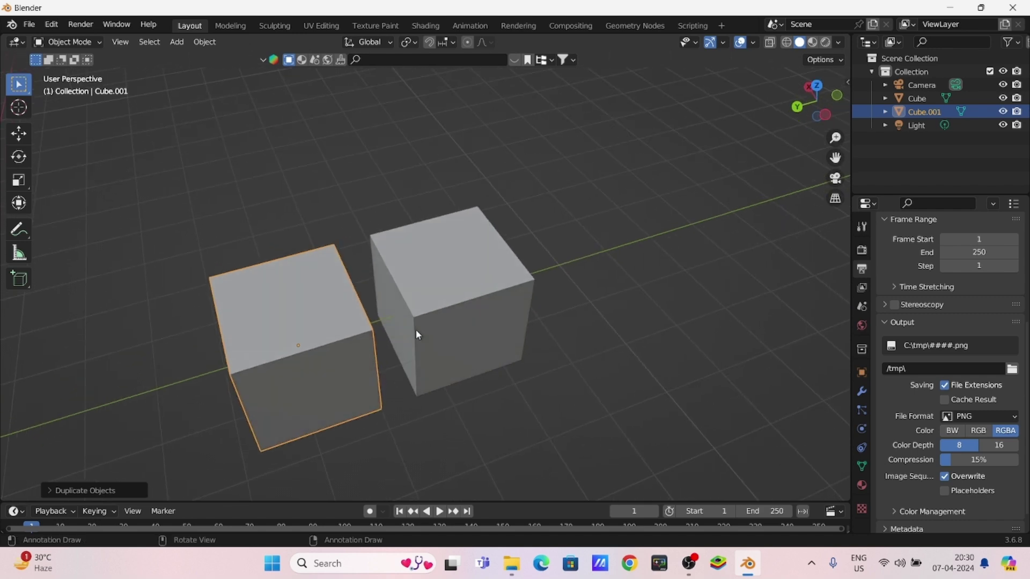
{"action": "key", "text": "KP_1"}
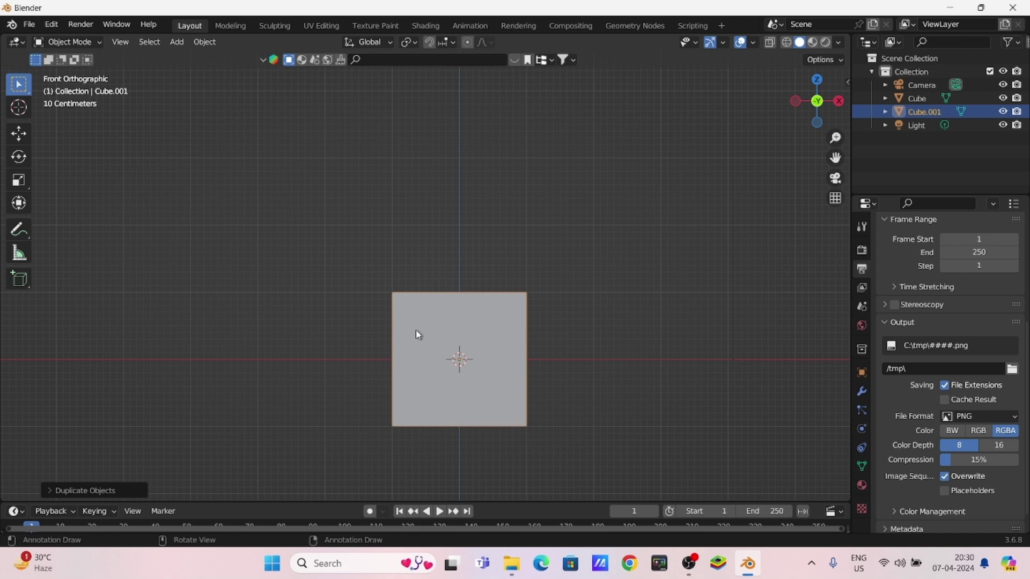
{"action": "key", "text": "KP_7"}
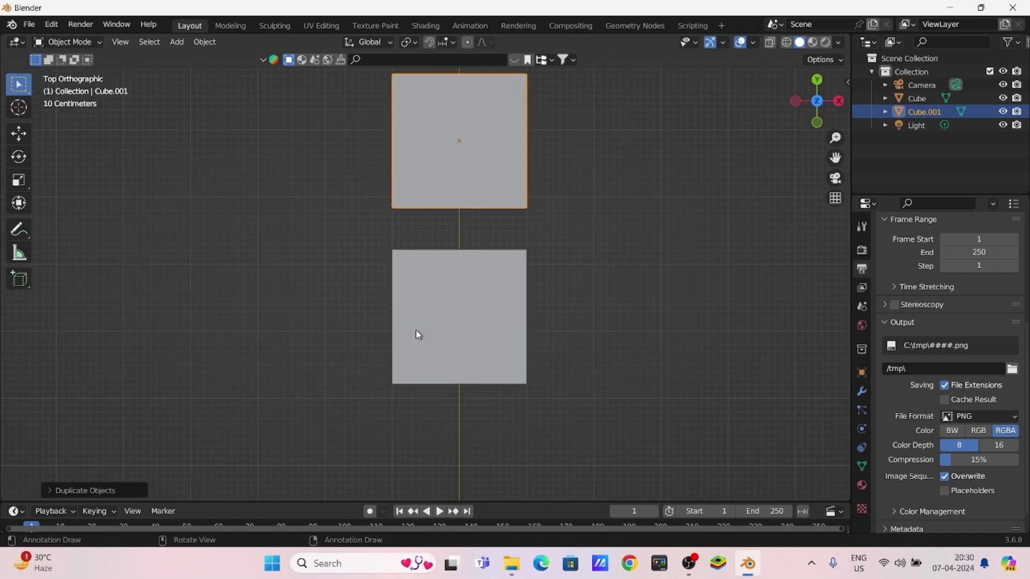
{"action": "key", "text": "KP_3"}
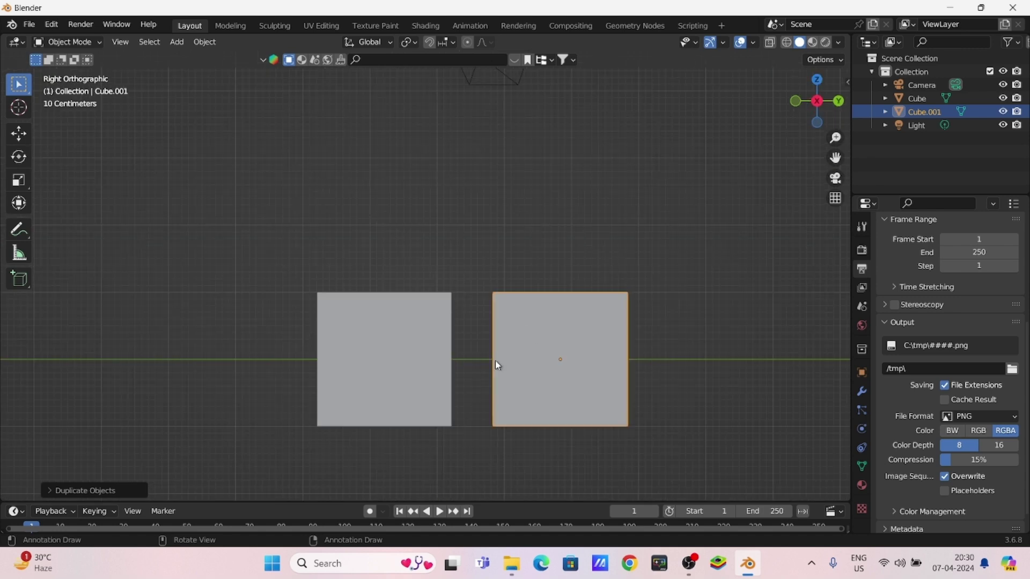
{"action": "middle_click_drag", "start_coordinate": [494, 360], "coordinate": [471, 311]}
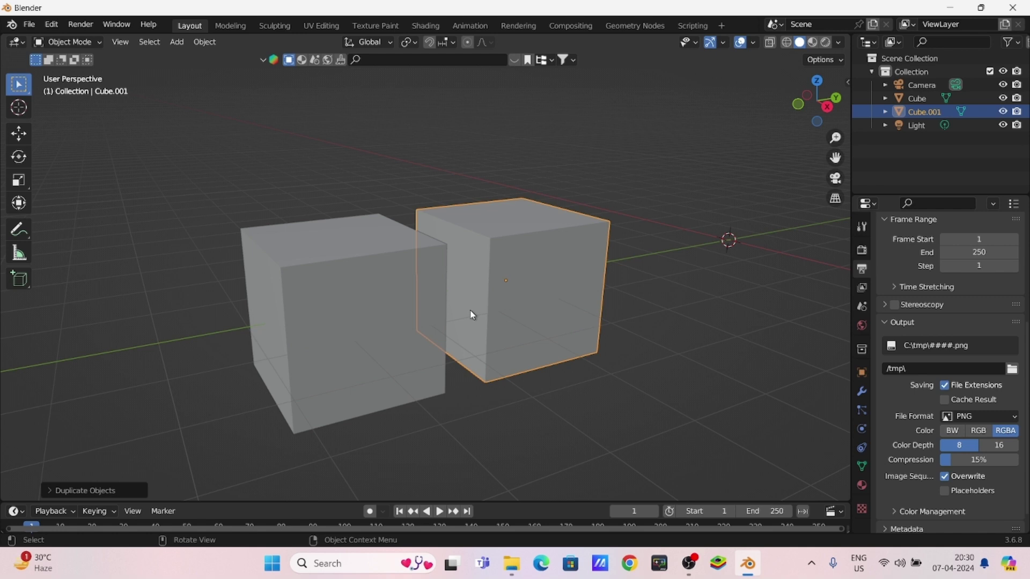
{"action": "key", "text": "KP_7"}
{"action": "key", "text": "KP_1"}
{"action": "key", "text": "KP_3"}
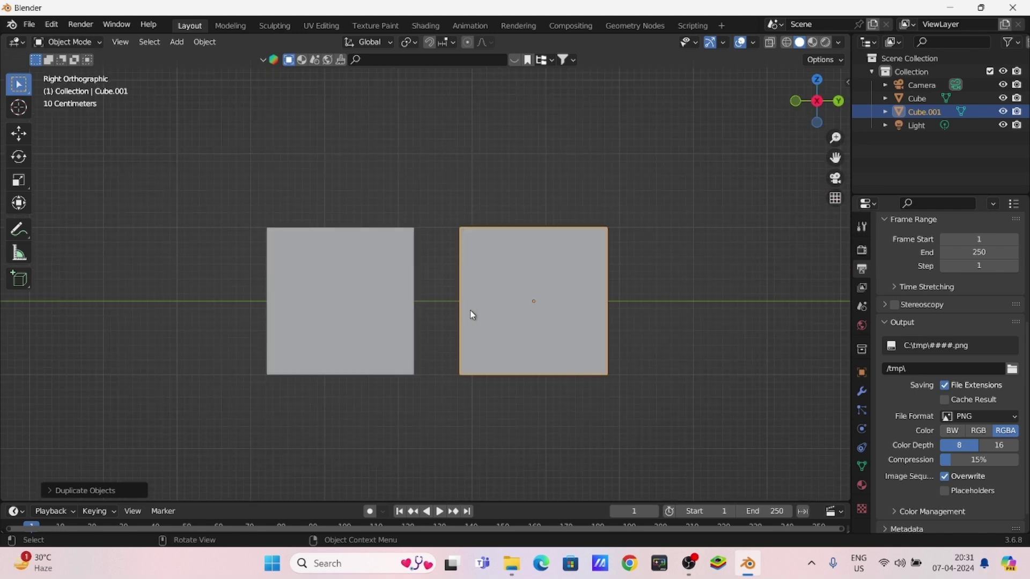
{"action": "middle_click_drag", "start_coordinate": [387, 333], "coordinate": [508, 341]}
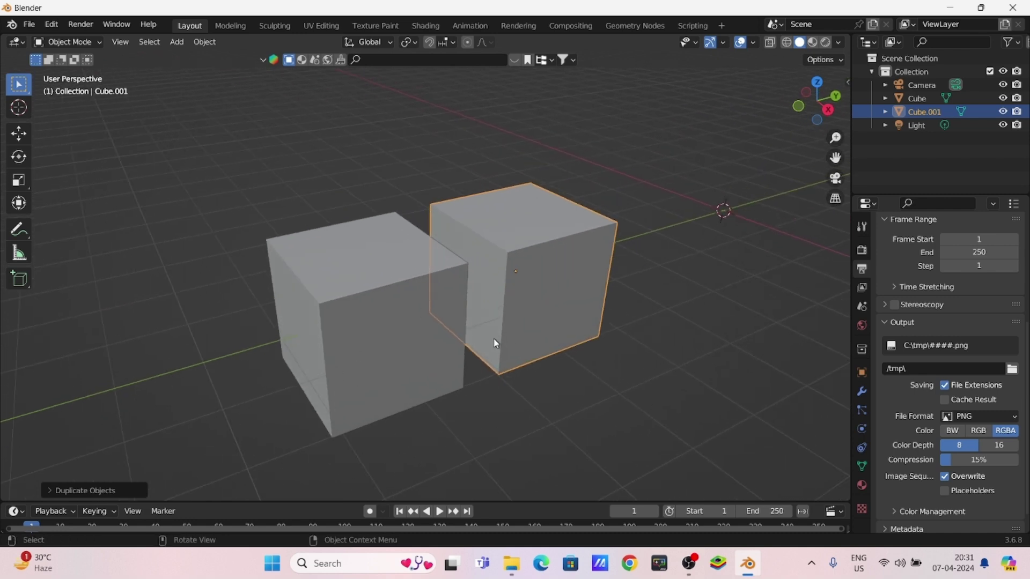
Box-select both cubes, the camera and the light together twice, clearing the selection each time.
{"action": "left_click", "coordinate": [560, 383]}
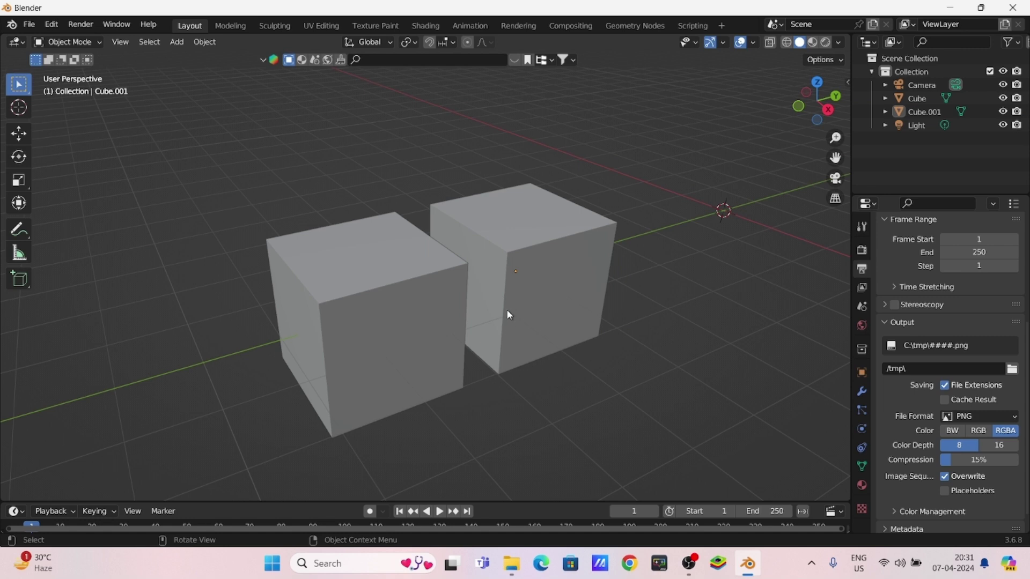
{"action": "scroll", "coordinate": [502, 269], "scroll_direction": "down", "scroll_amount": 5}
{"action": "middle_click_drag", "start_coordinate": [502, 324], "coordinate": [363, 386]}
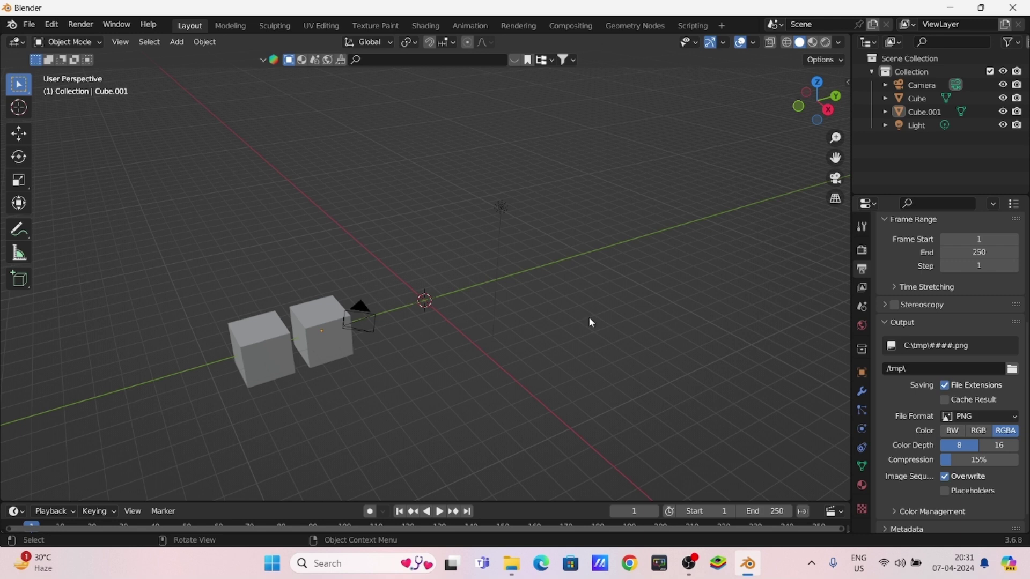
{"action": "left_click_drag", "start_coordinate": [158, 152], "coordinate": [654, 430]}
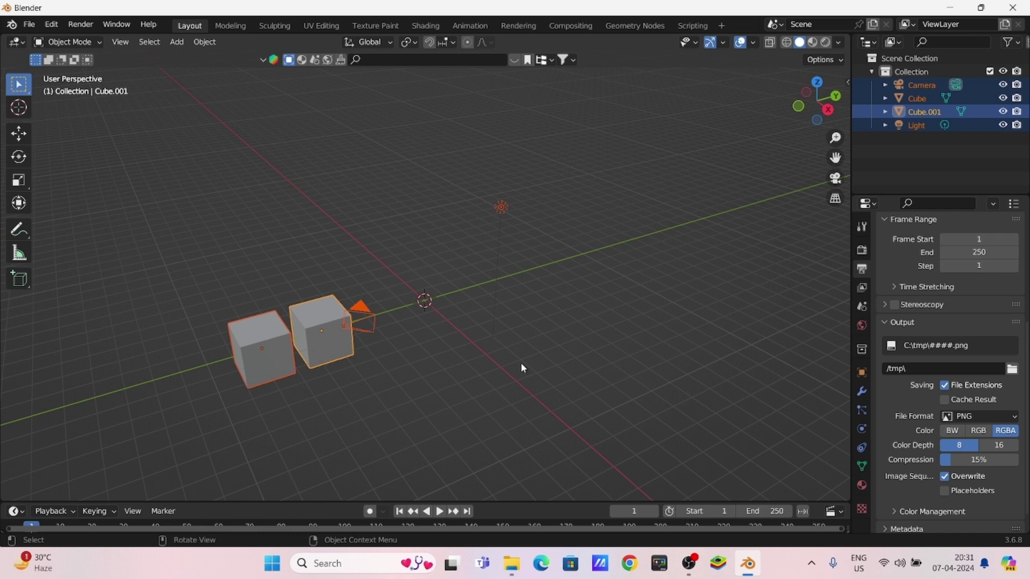
{"action": "left_click", "coordinate": [324, 260]}
{"action": "left_click_drag", "start_coordinate": [174, 160], "coordinate": [632, 436]}
{"action": "left_click", "coordinate": [437, 370]}
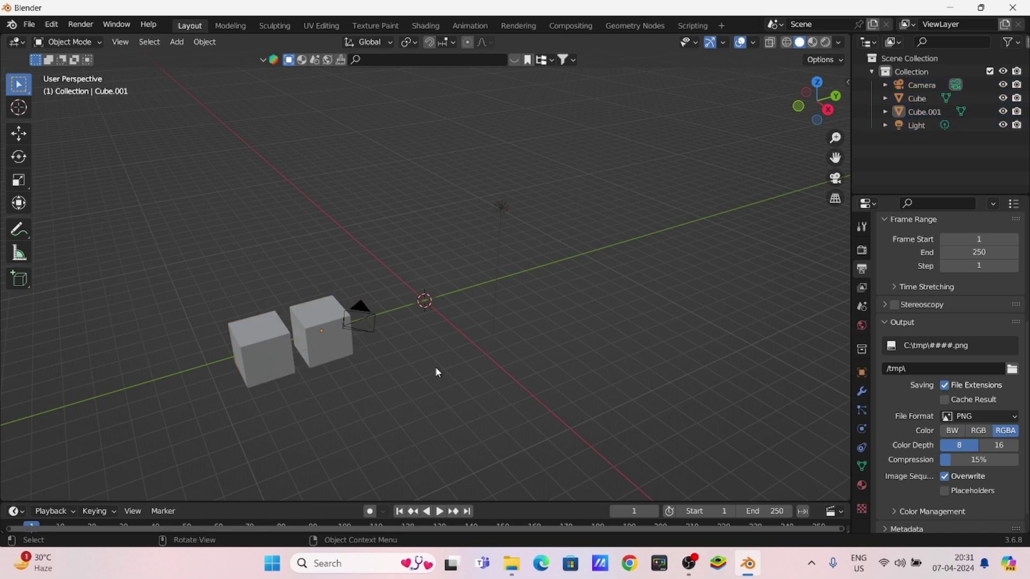
Select every object in the scene and delete them all.
{"action": "key", "text": "a"}
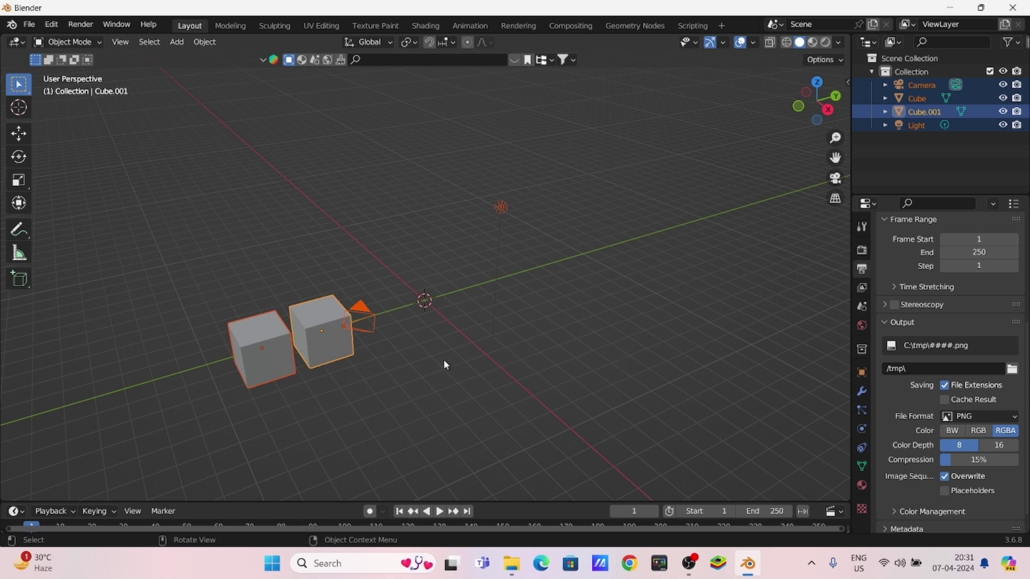
{"action": "key", "text": "x"}
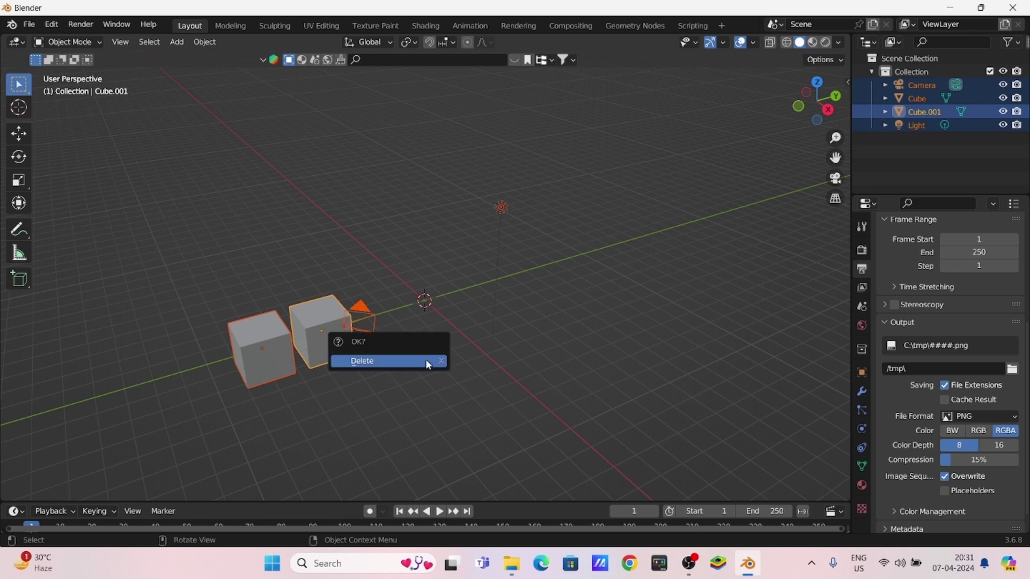
{"action": "left_click", "coordinate": [368, 364]}
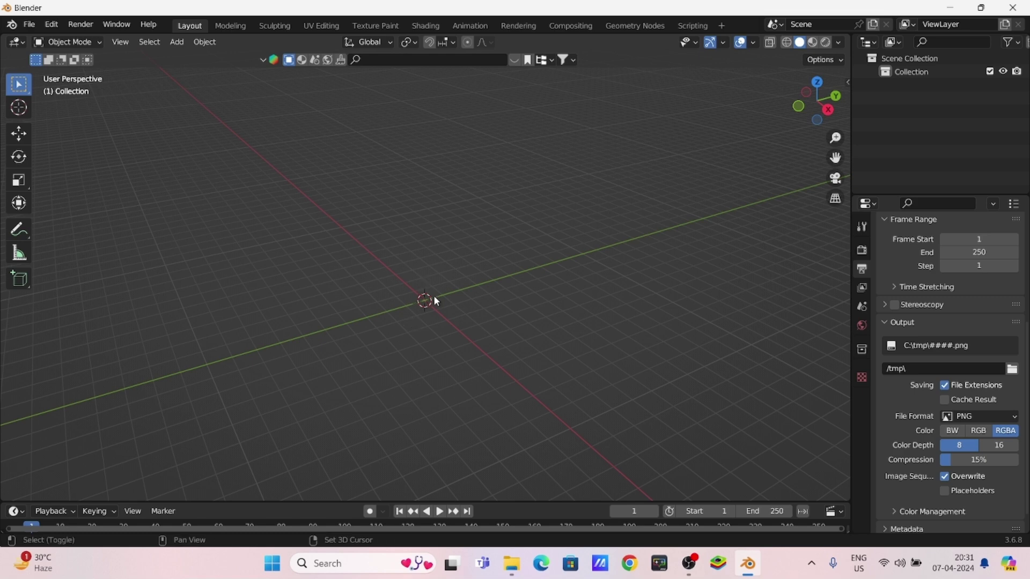
Add a cylinder mesh at the world origin of the empty scene.
{"action": "key", "text": "shift+a"}
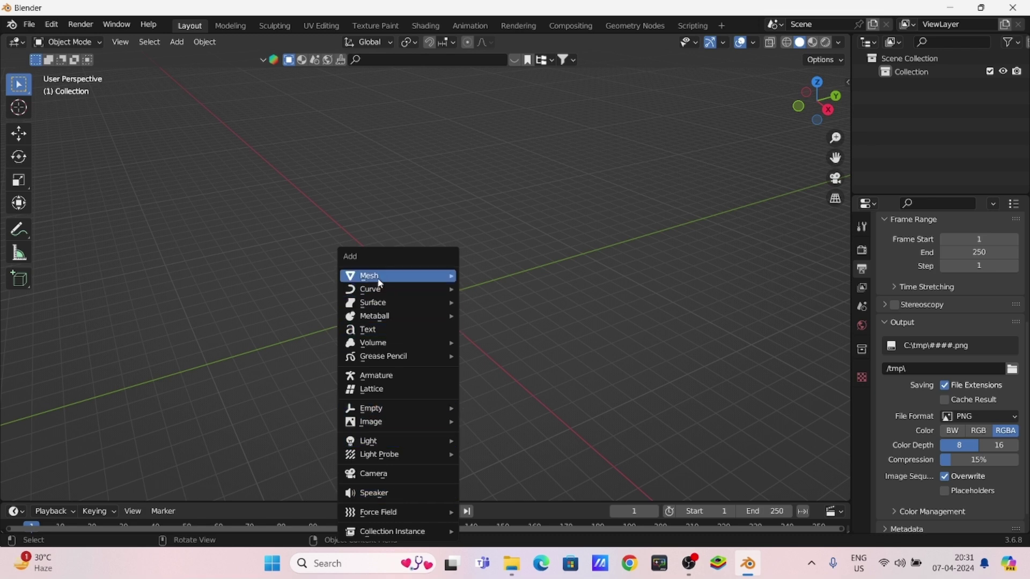
{"action": "mouse_move", "coordinate": [378, 277]}
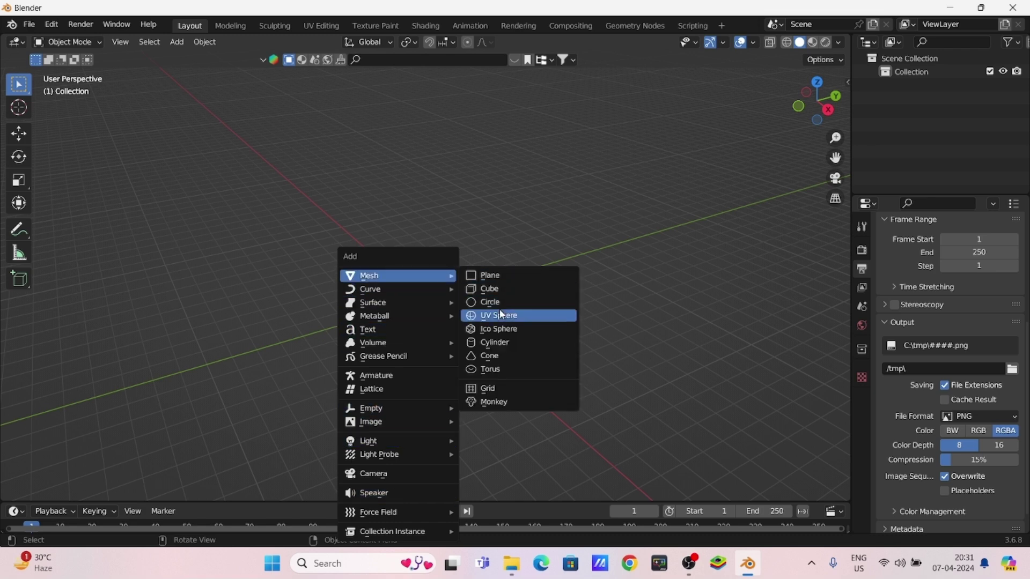
{"action": "left_click", "coordinate": [506, 346]}
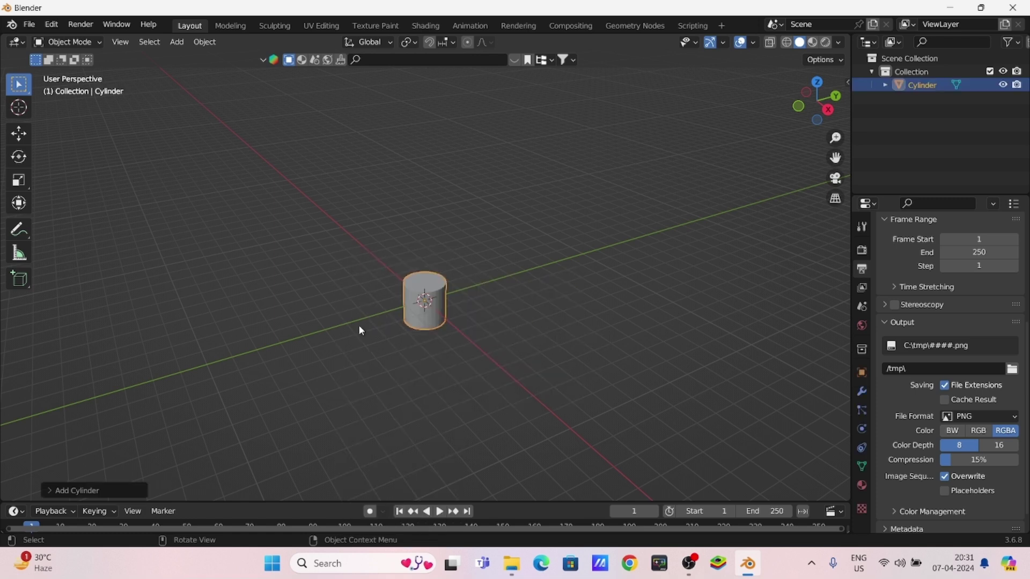
{"action": "scroll", "coordinate": [432, 346], "scroll_direction": "up", "scroll_amount": 5}
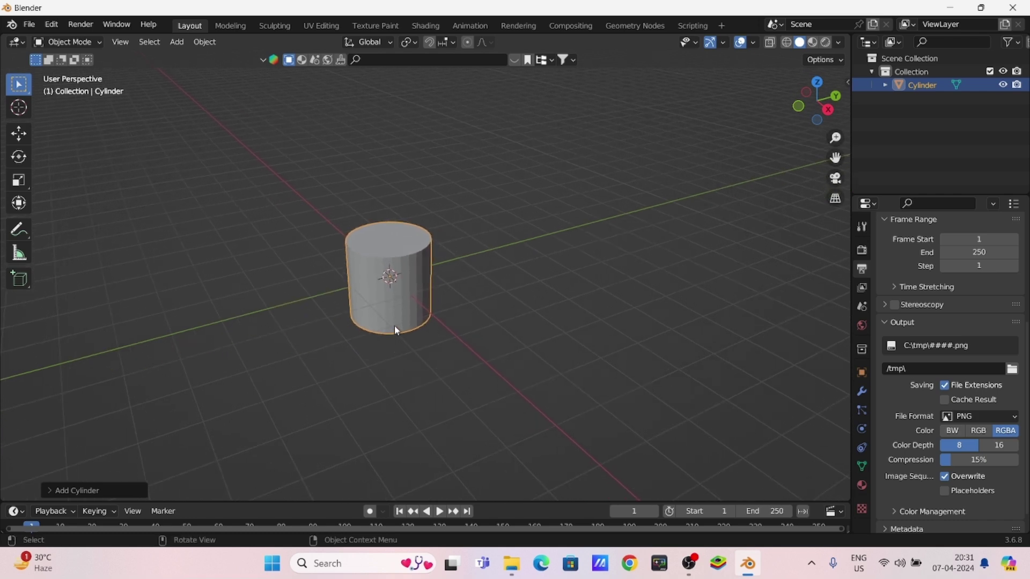
{"action": "key", "text": "shift+a"}
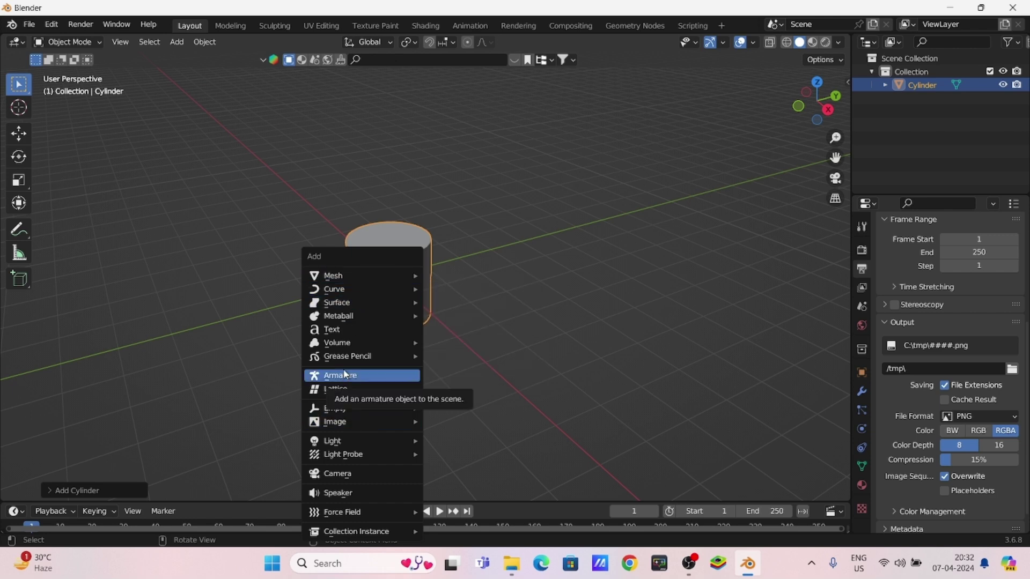
{"action": "key", "text": "Escape"}
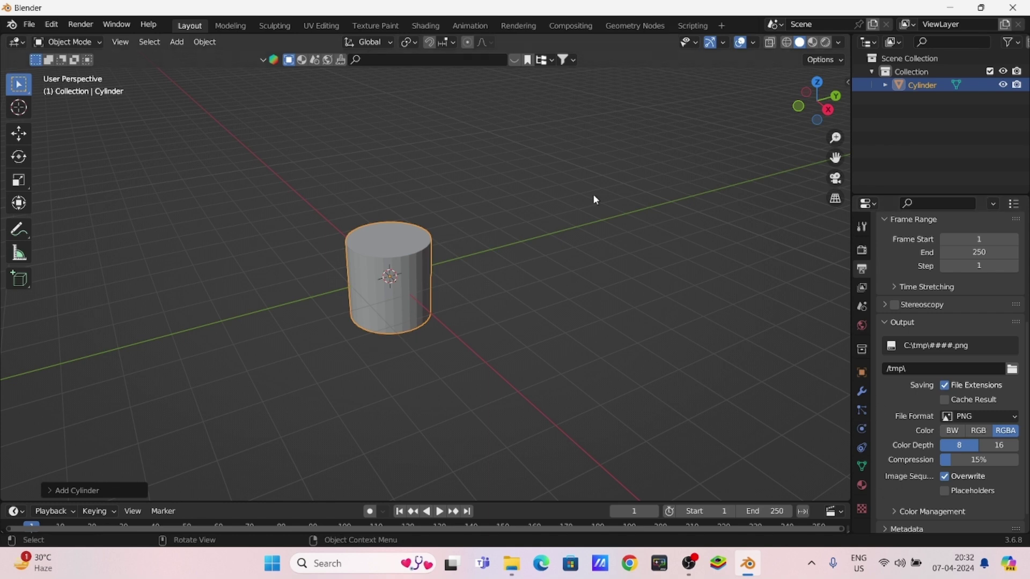
{"action": "scroll", "coordinate": [333, 236], "scroll_direction": "up", "scroll_amount": 3}
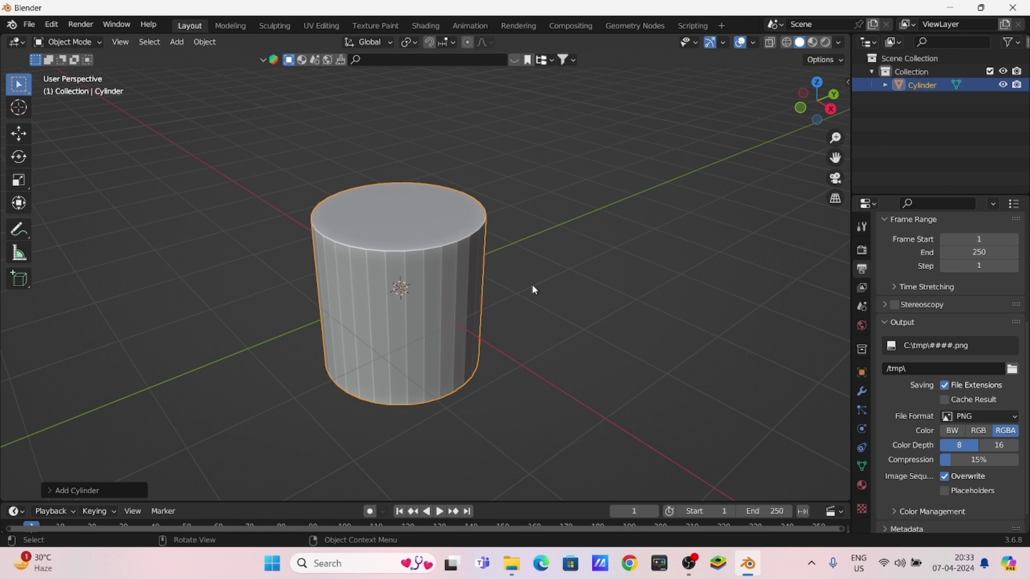
{"action": "scroll", "coordinate": [413, 323], "scroll_direction": "up", "scroll_amount": 1}
{"action": "middle_click_drag", "start_coordinate": [413, 323], "coordinate": [413, 318]}
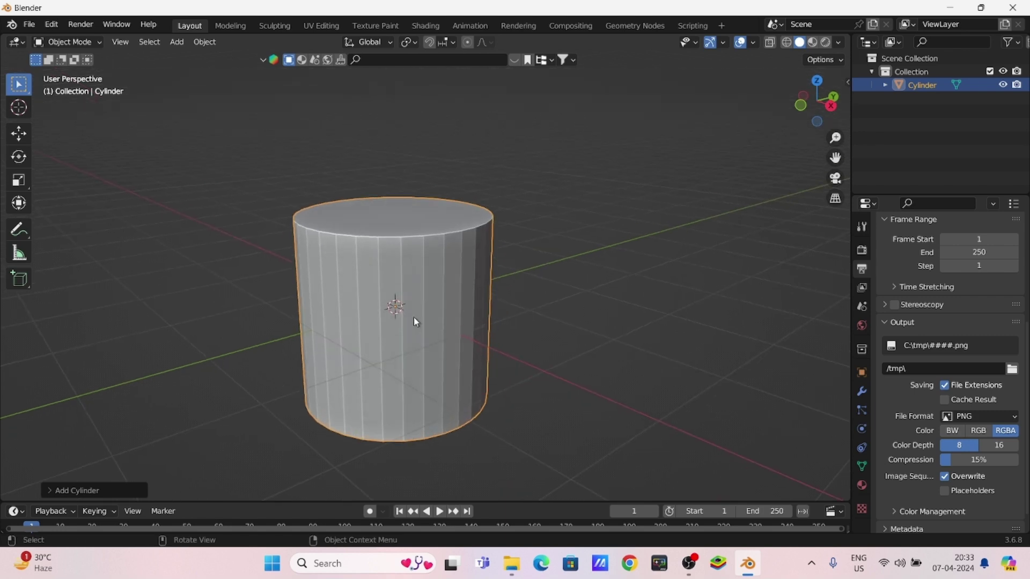